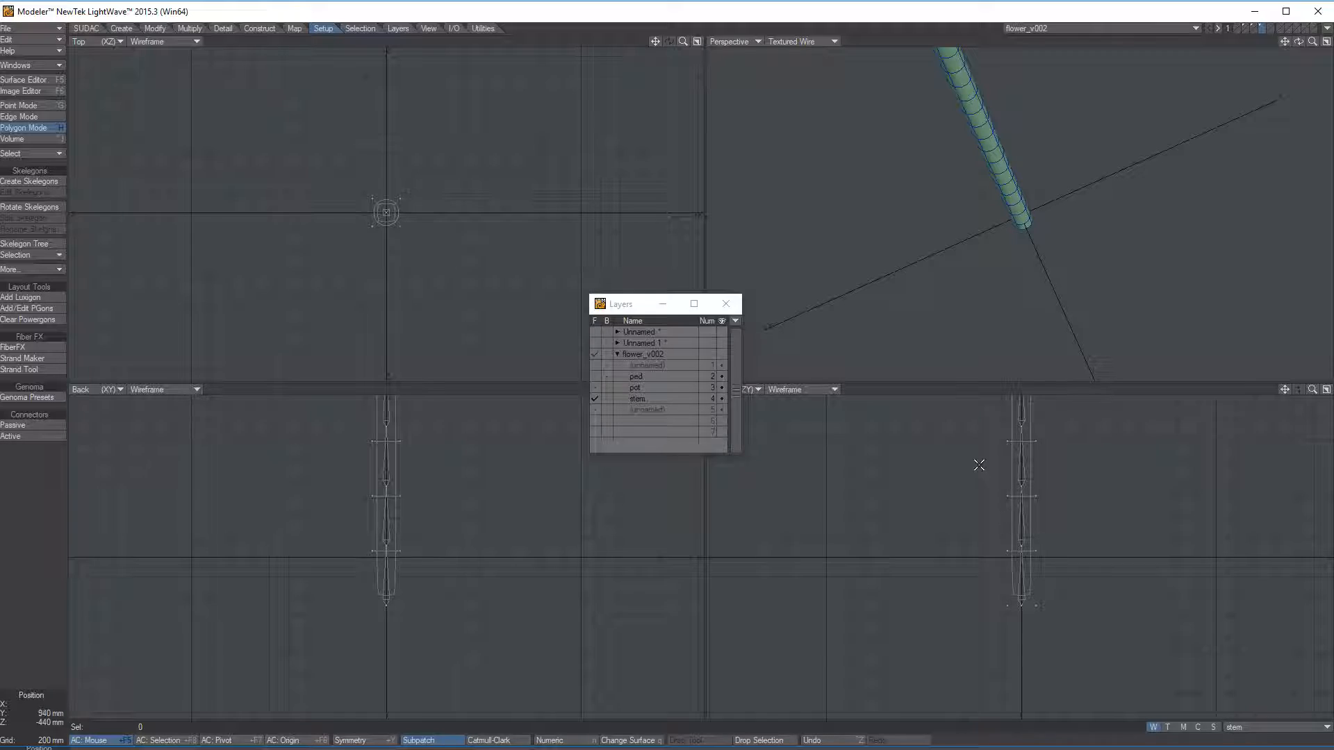
# Step: Look over the stem and pot layers, and send the flower_v002 object to Layout
pyautogui.keyDown('alt'); pyautogui.moveTo(1029, 132); pyautogui.dragTo(1033, 194); pyautogui.keyUp('alt')
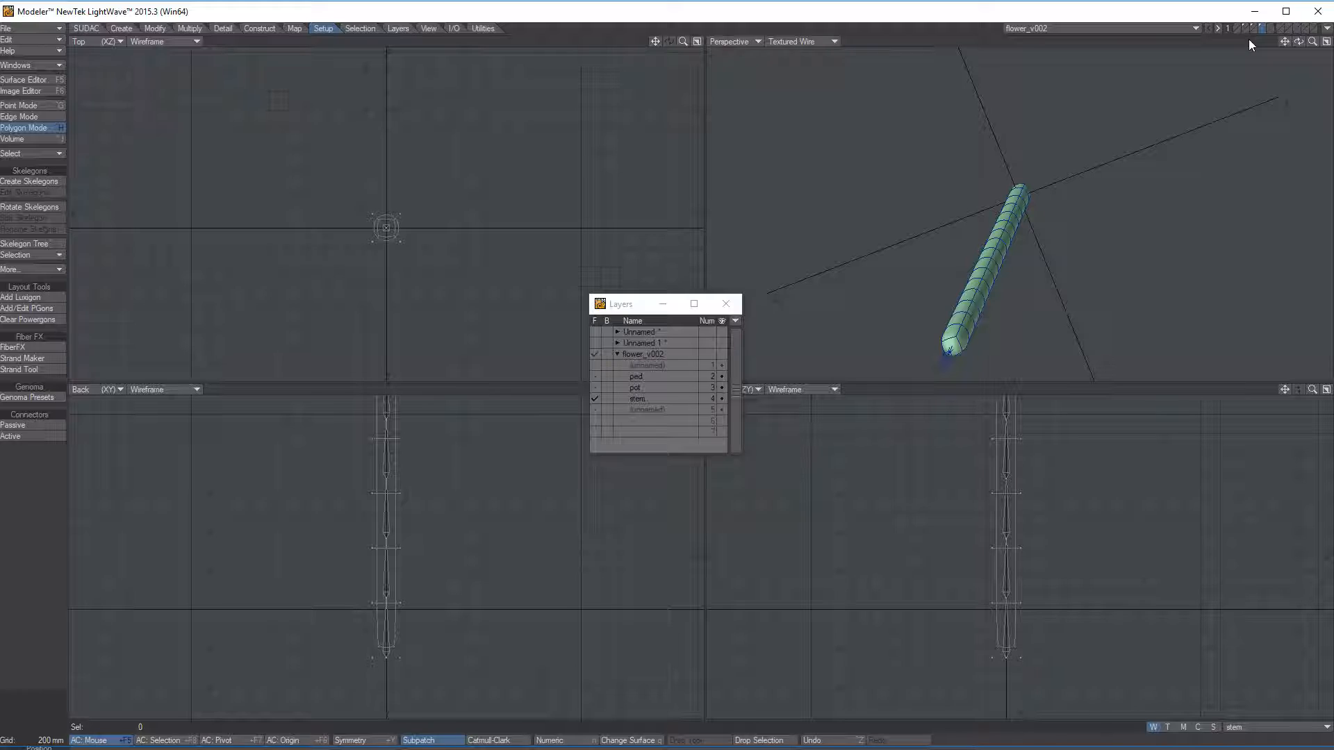
pyautogui.keyDown('alt'); pyautogui.moveTo(1061, 255); pyautogui.dragTo(1028, 137); pyautogui.keyUp('alt')
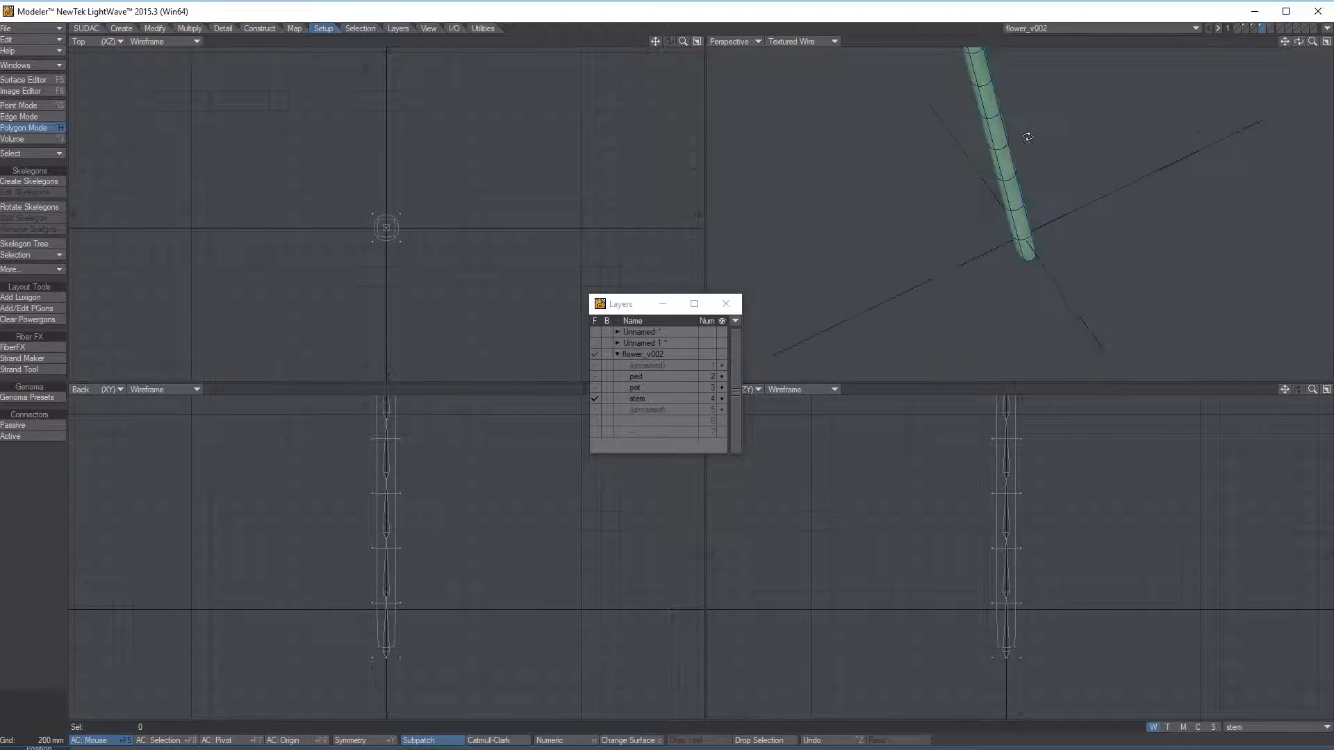
pyautogui.click(1244, 26)
pyautogui.click(1252, 26)
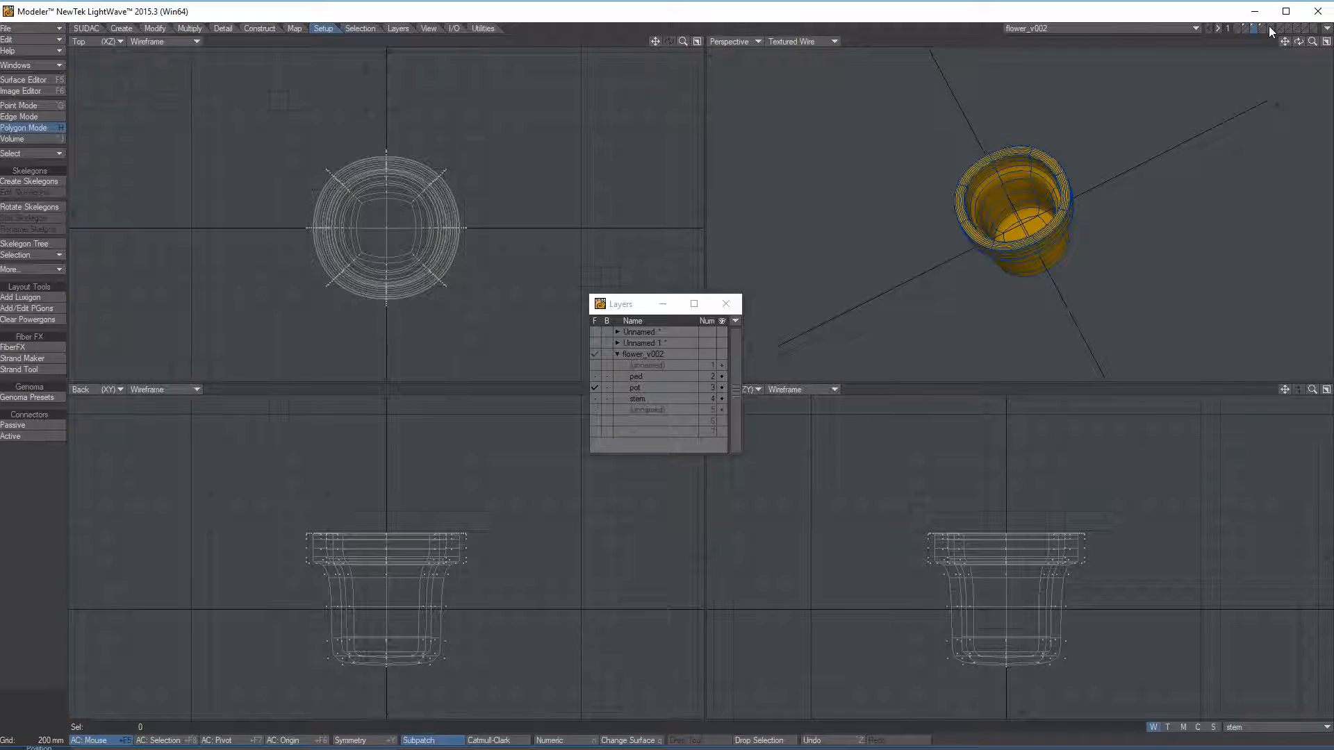
pyautogui.click(1260, 25)
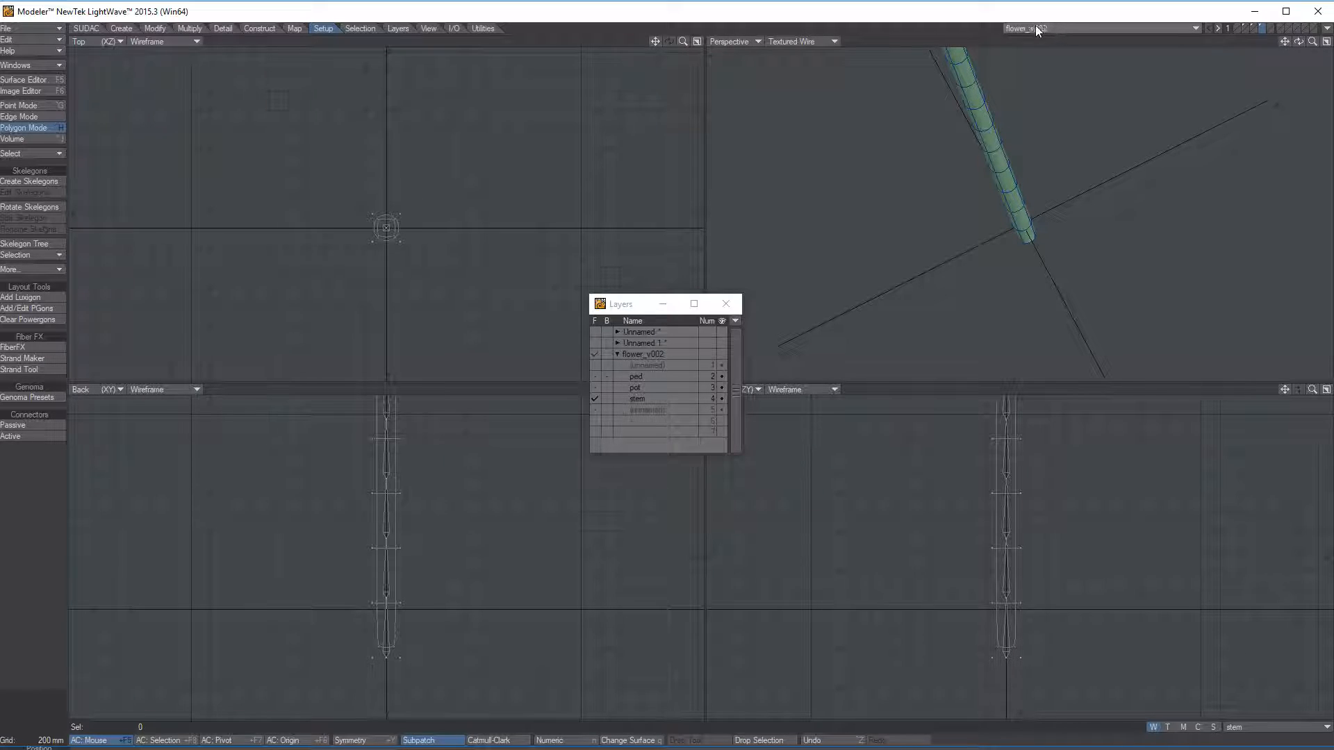
pyautogui.click(1327, 30)
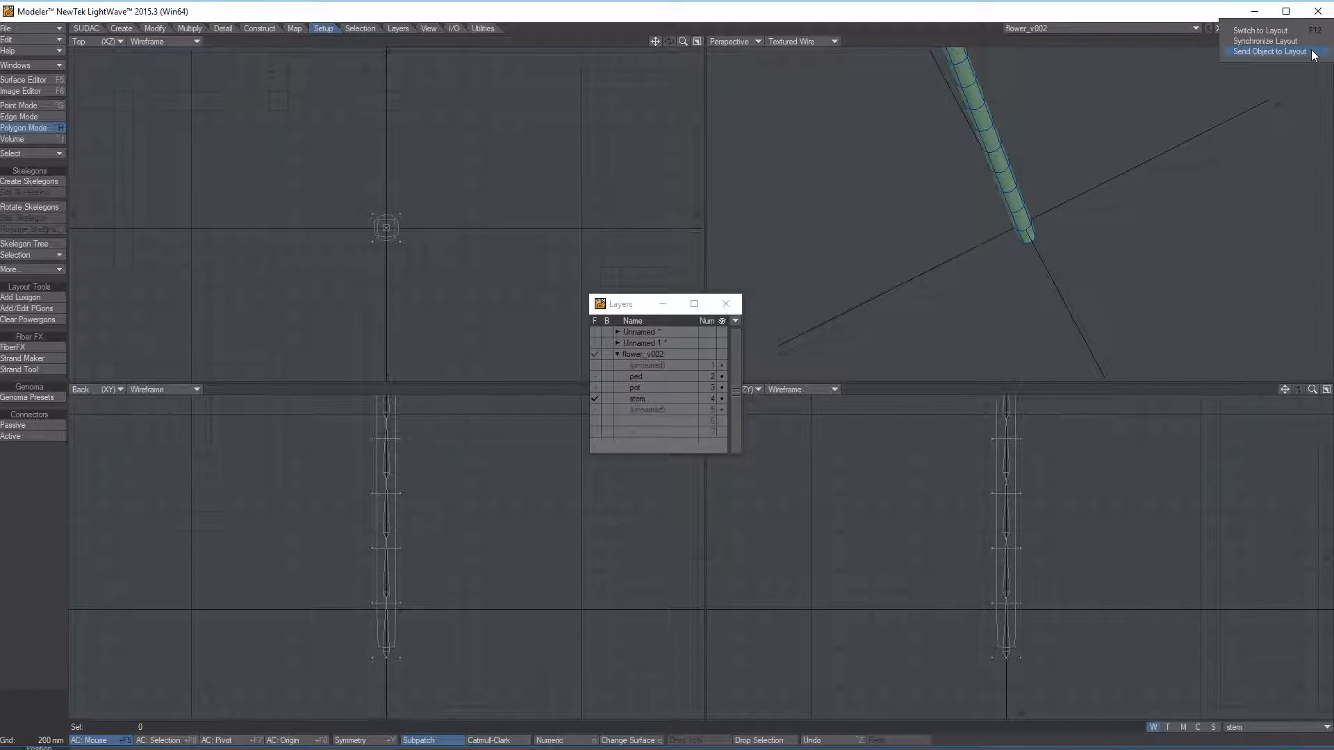
pyautogui.click(1312, 53)
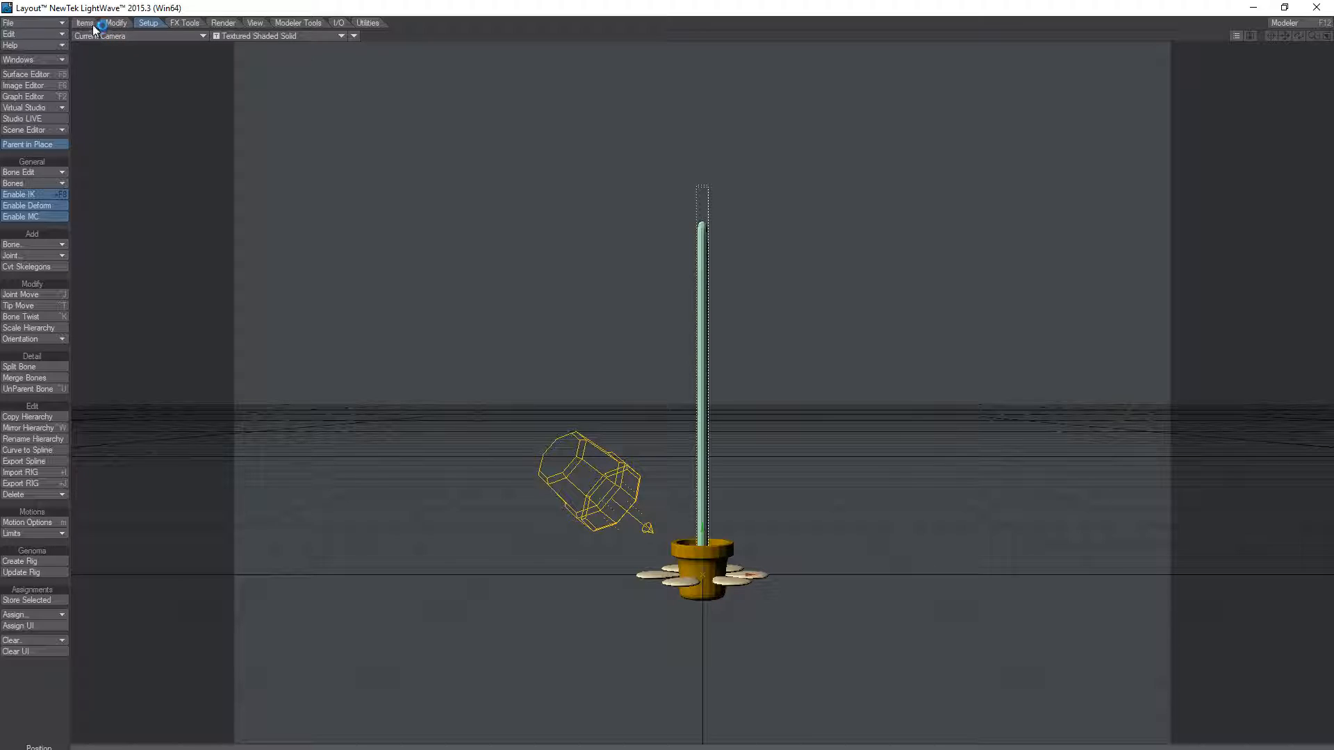
# Step: Compare the modify tools of Layout with those of Modeler, and return to Layout
pyautogui.click(118, 24)
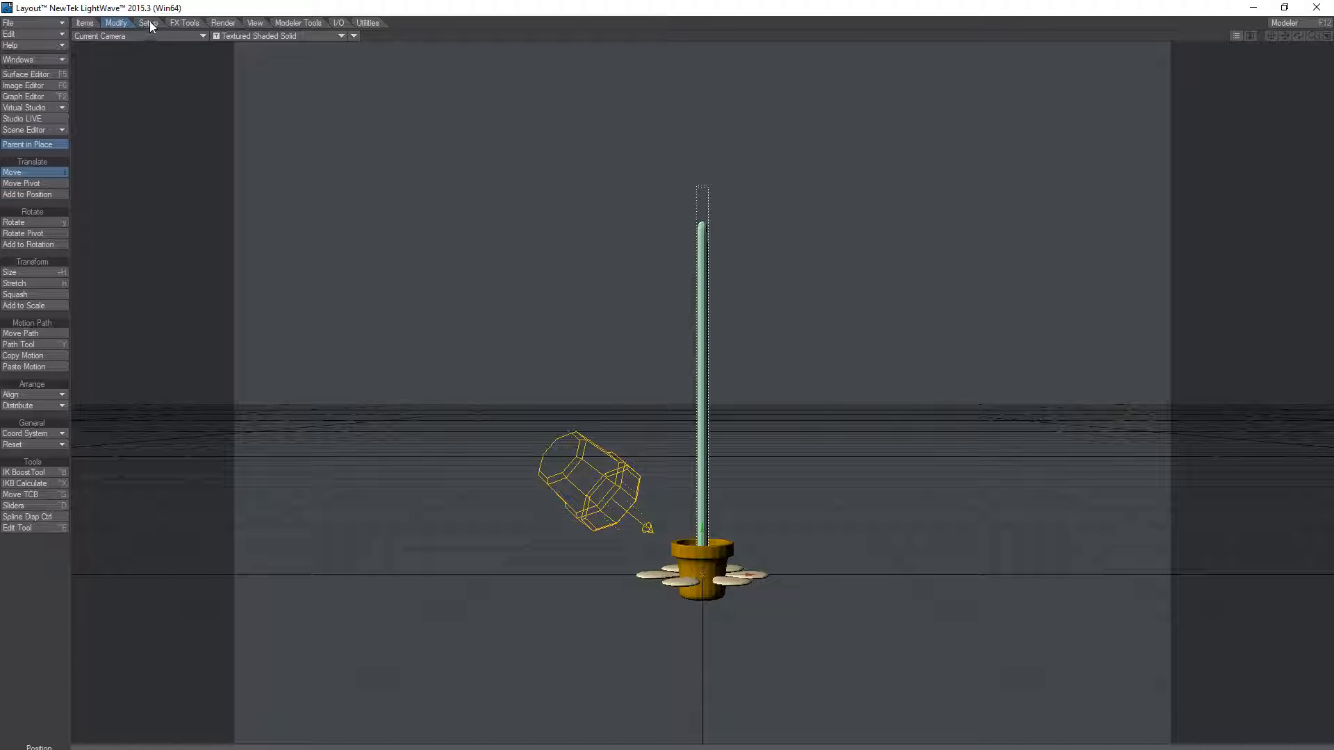
pyautogui.click(148, 24)
pyautogui.click(118, 23)
pyautogui.click(1327, 23)
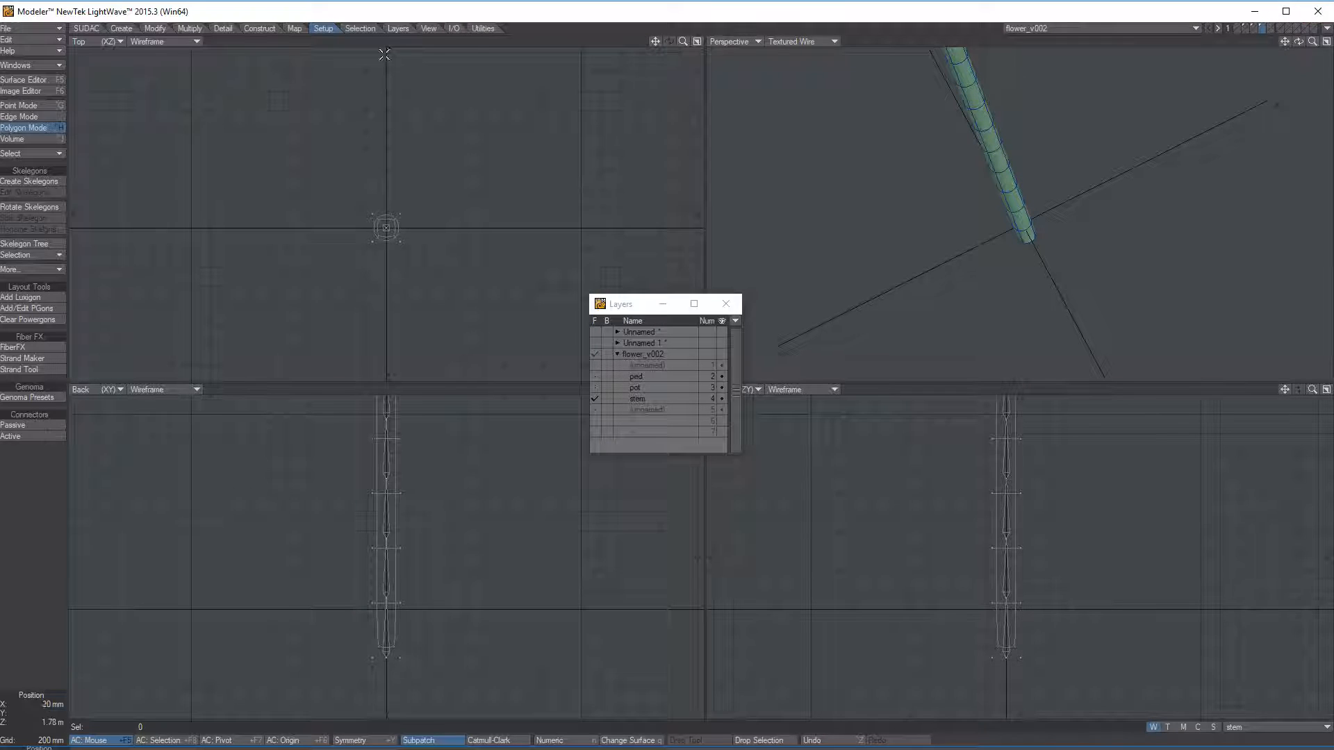
pyautogui.click(144, 25)
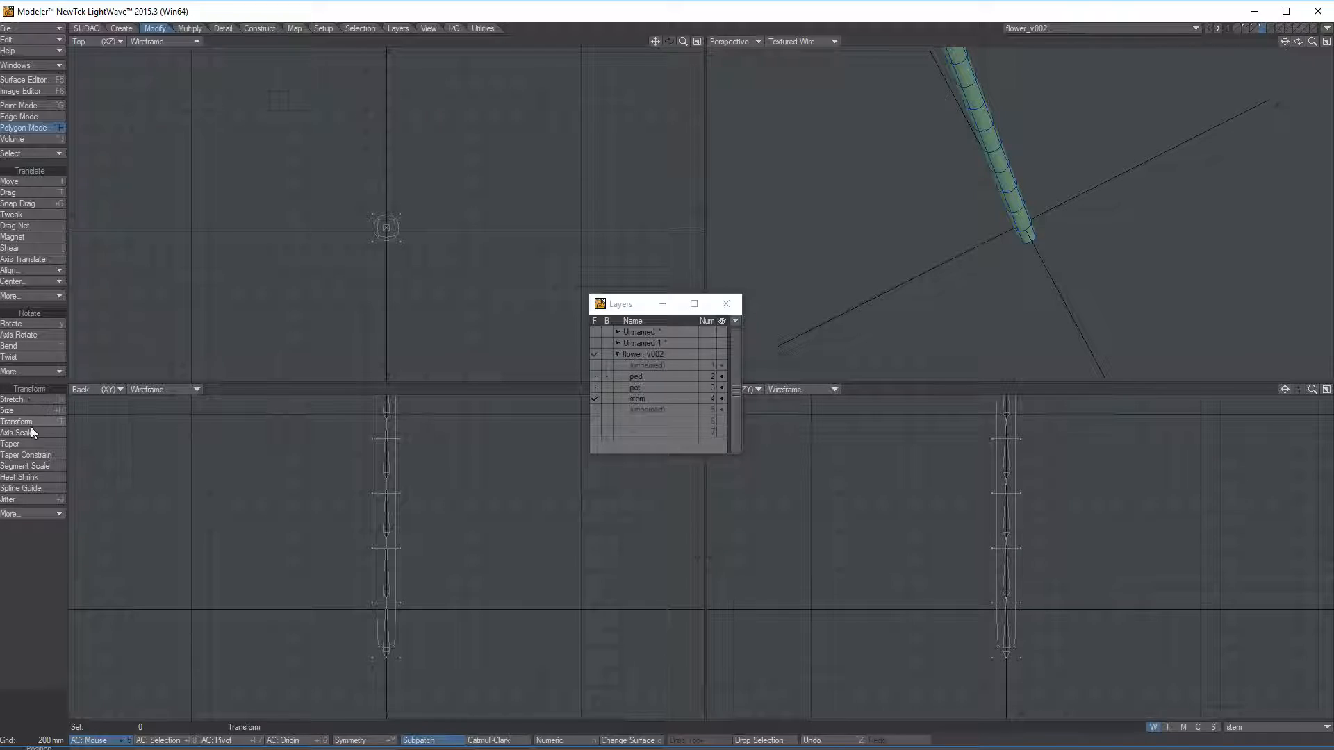
pyautogui.click(1328, 29)
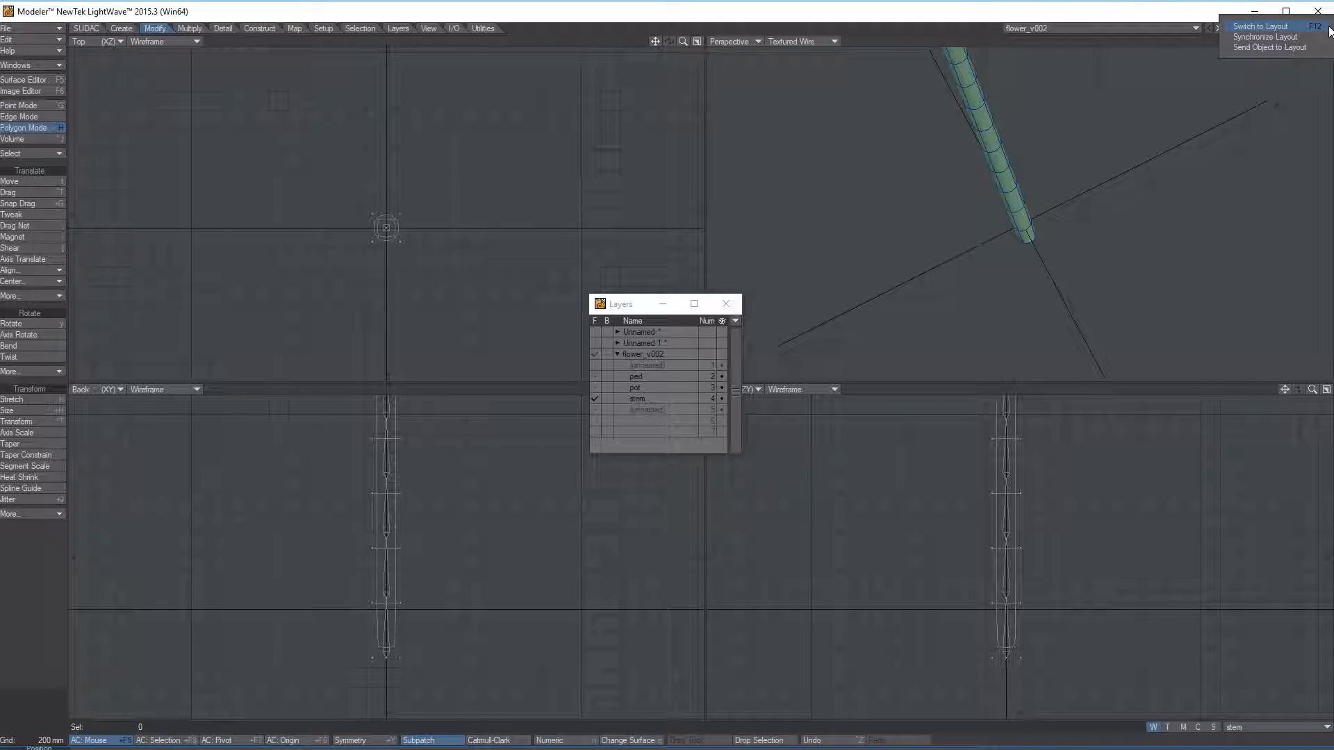
pyautogui.click(1273, 26)
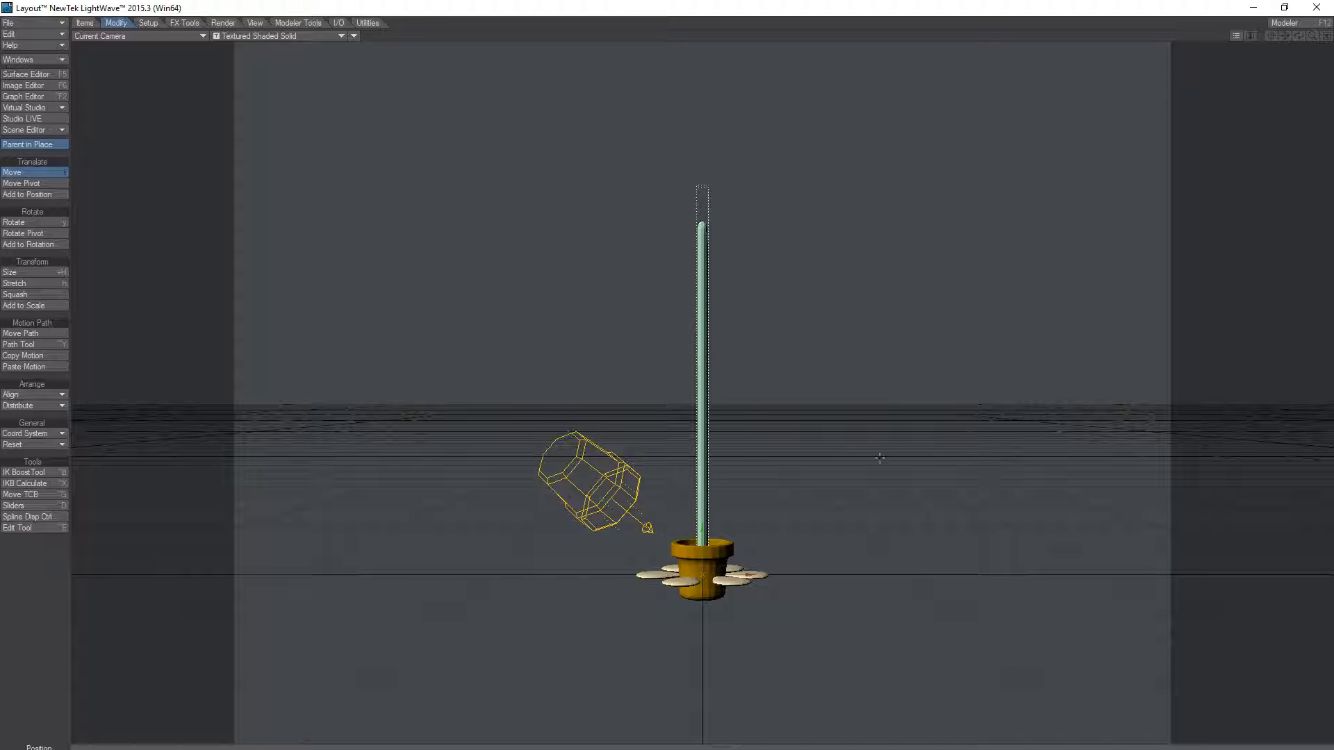
# Step: Select the petals, pot and stem in turn, and open the list of scene objects clear of the model
pyautogui.click(643, 577)
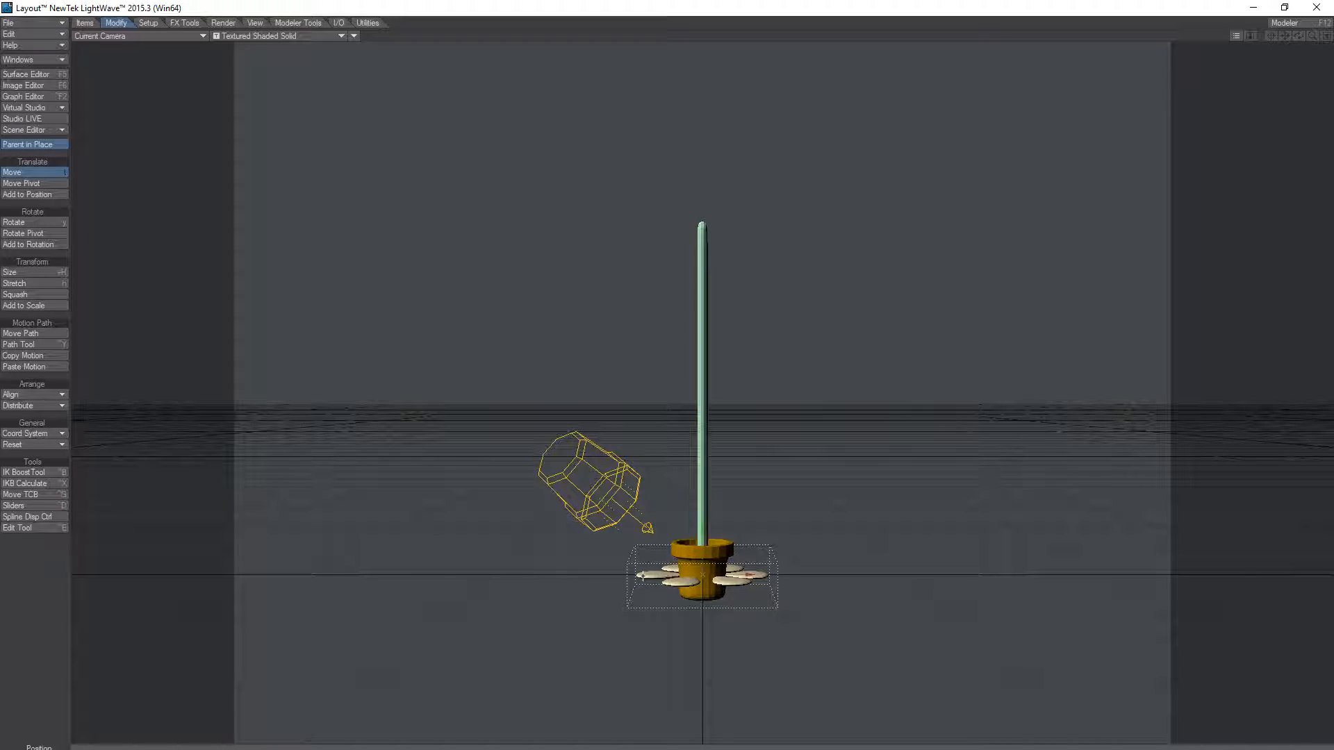
pyautogui.click(683, 551)
pyautogui.click(707, 498)
pyautogui.click(667, 576)
pyautogui.click(703, 507)
pyautogui.click(604, 749)
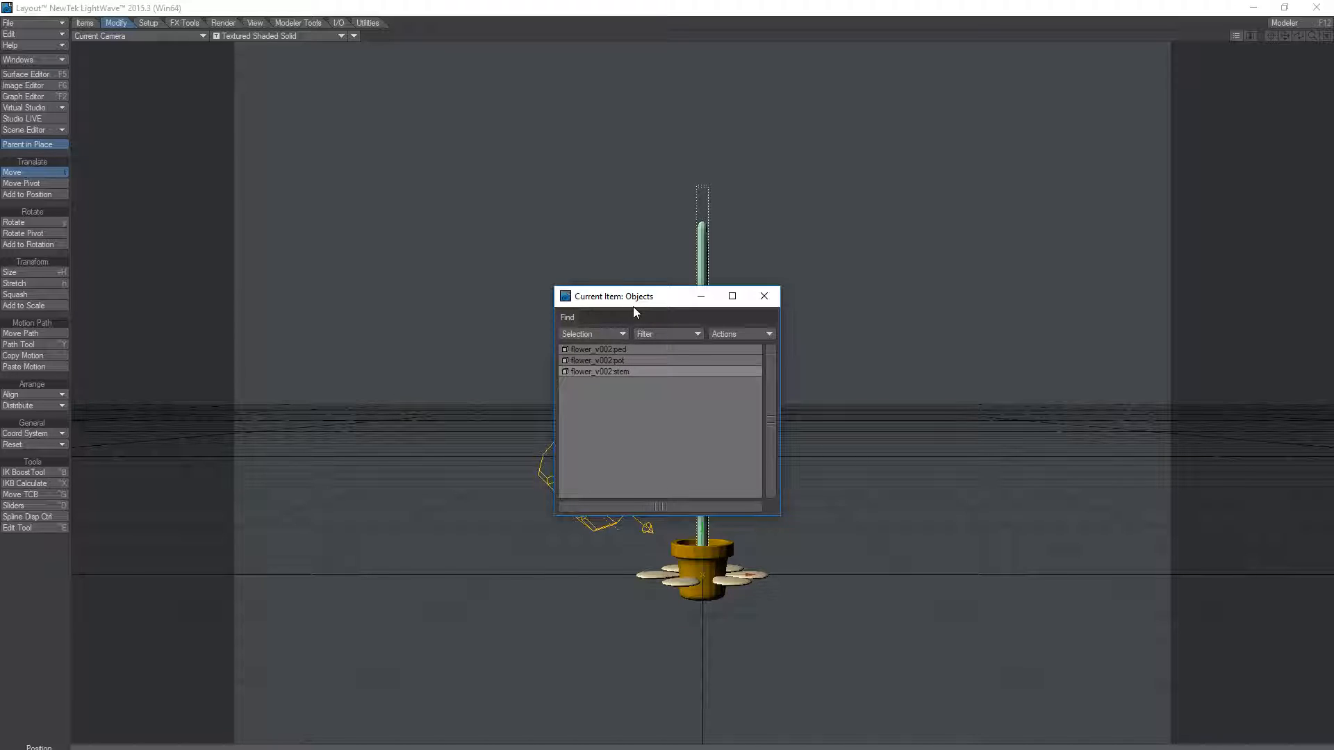
pyautogui.moveTo(627, 304); pyautogui.dragTo(1014, 67)
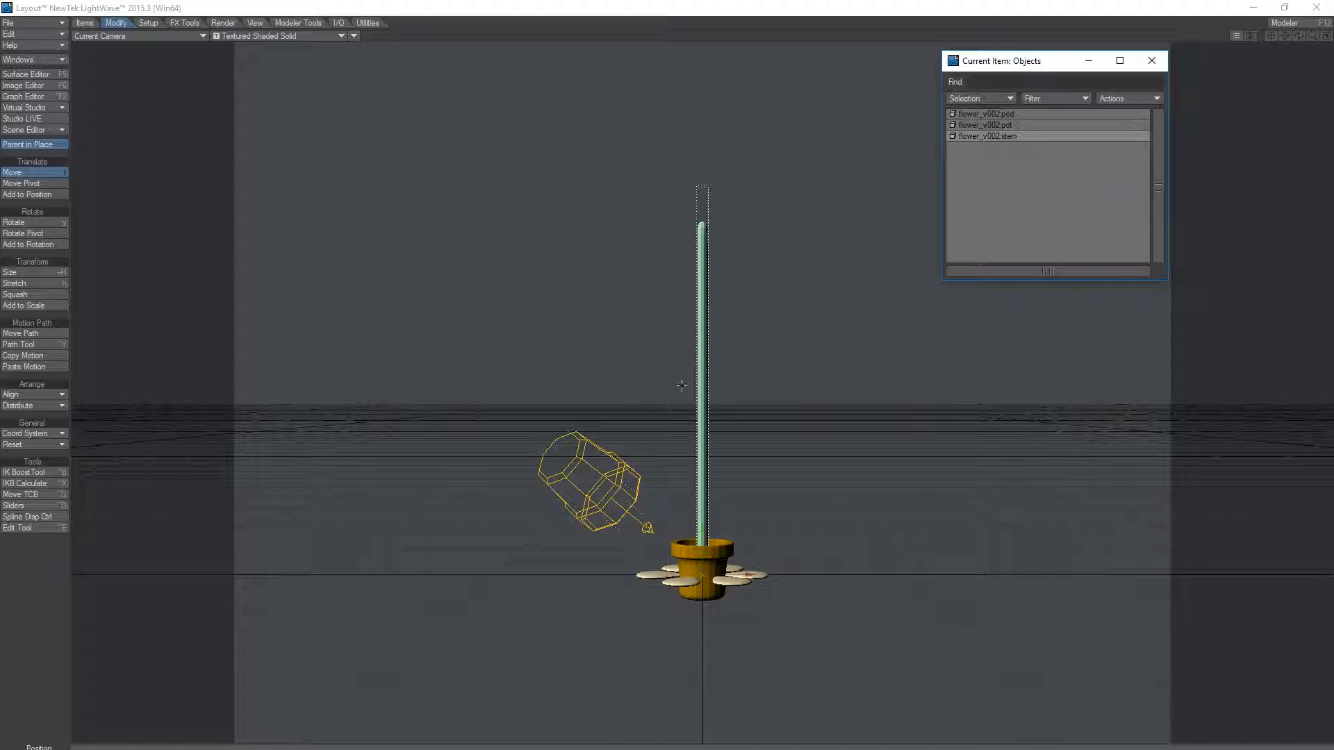
# Step: Move the flower_v002:ped object straight up from the pot to the top of the stem
pyautogui.click(995, 114)
pyautogui.click(993, 125)
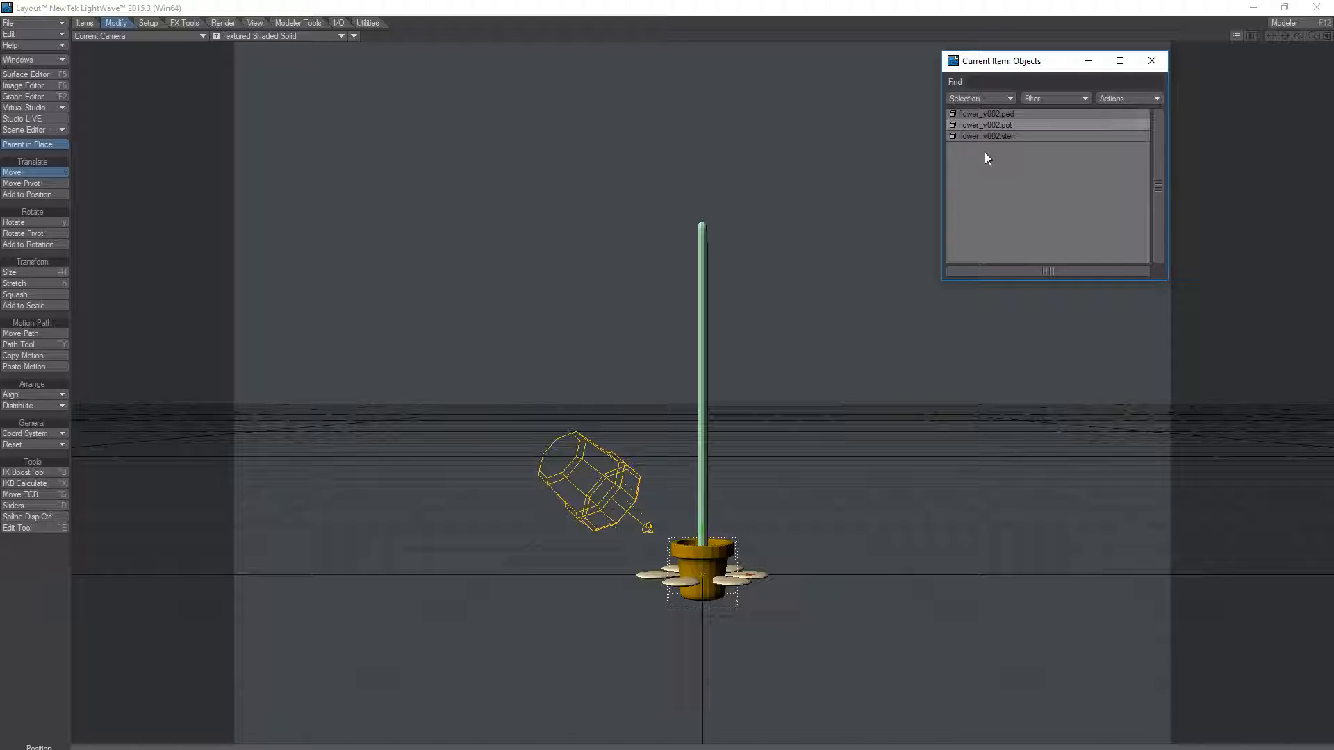
pyautogui.click(994, 113)
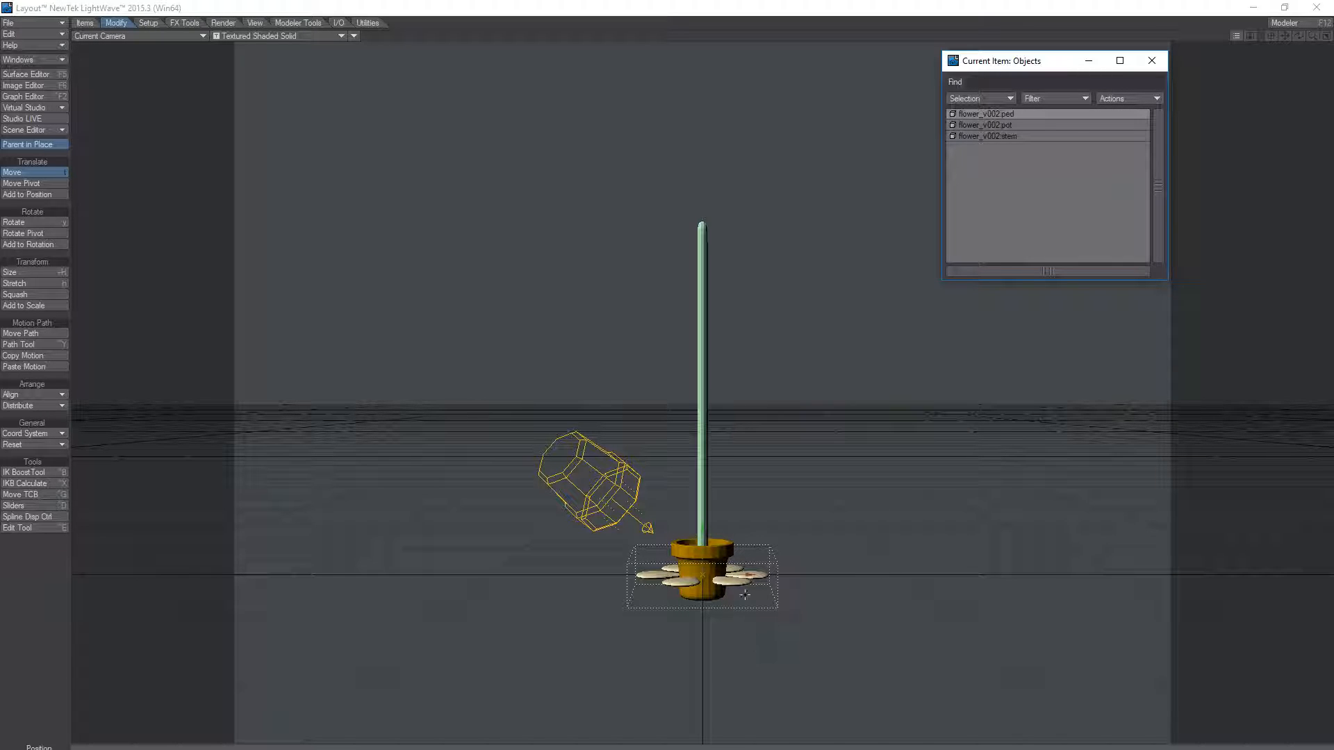
pyautogui.moveTo(706, 538); pyautogui.dragTo(702, 165)
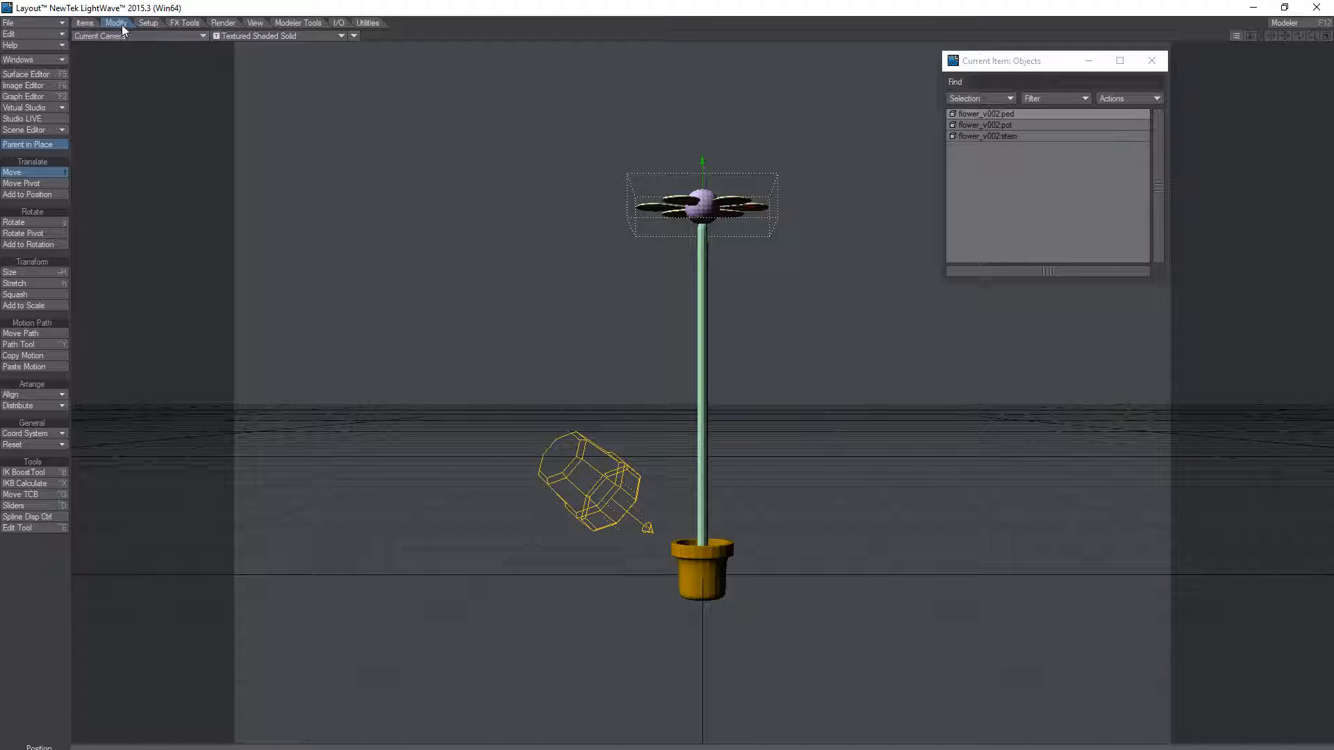
# Step: Scale the flower head up to roughly three times its size and raise it to sit on the stem's tip
pyautogui.click(30, 275)
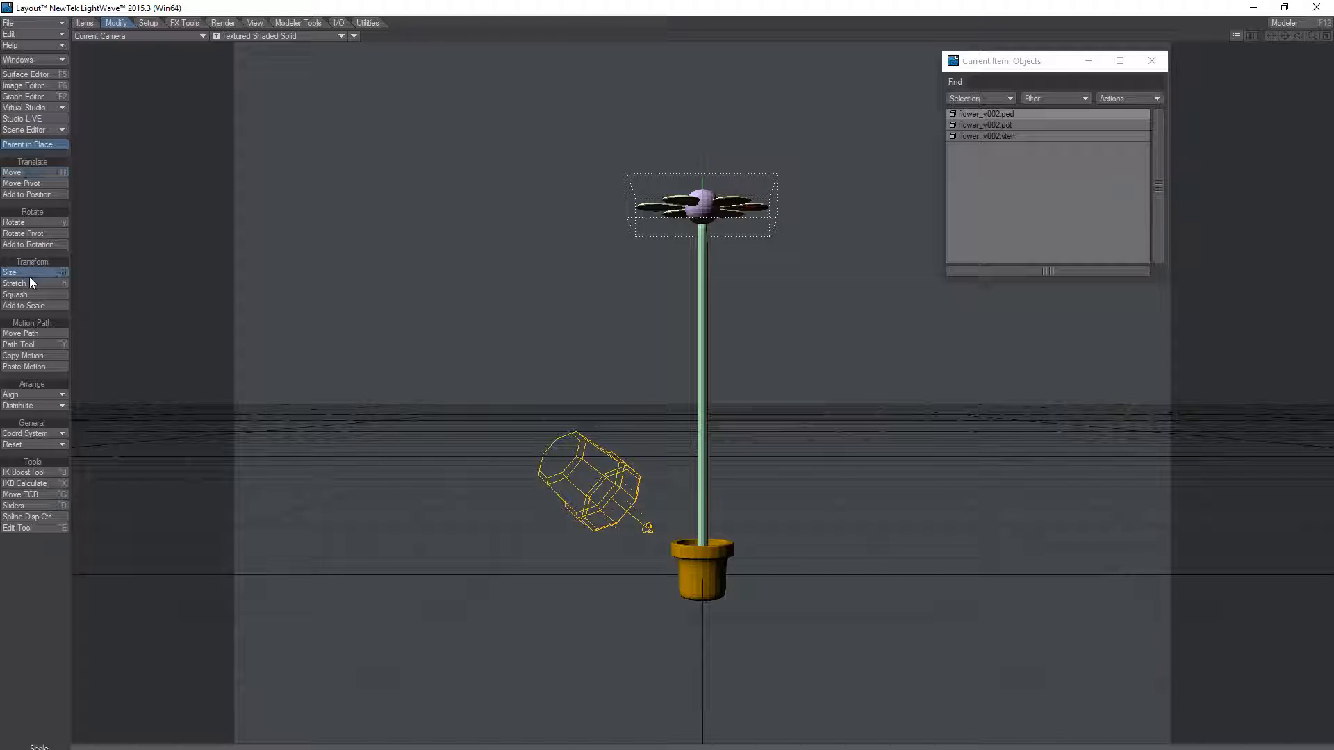
pyautogui.moveTo(307, 369); pyautogui.dragTo(423, 369)
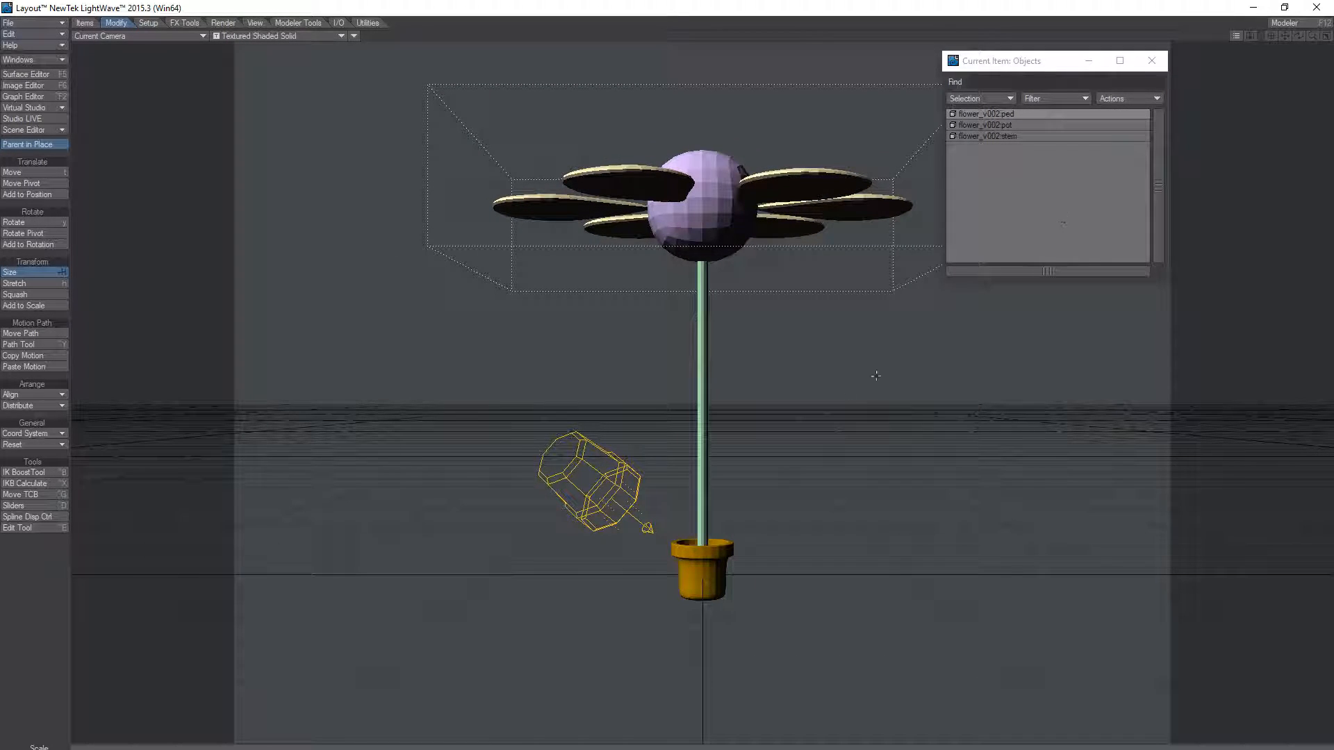
pyautogui.press('t')
pyautogui.moveTo(695, 179); pyautogui.dragTo(695, 145)
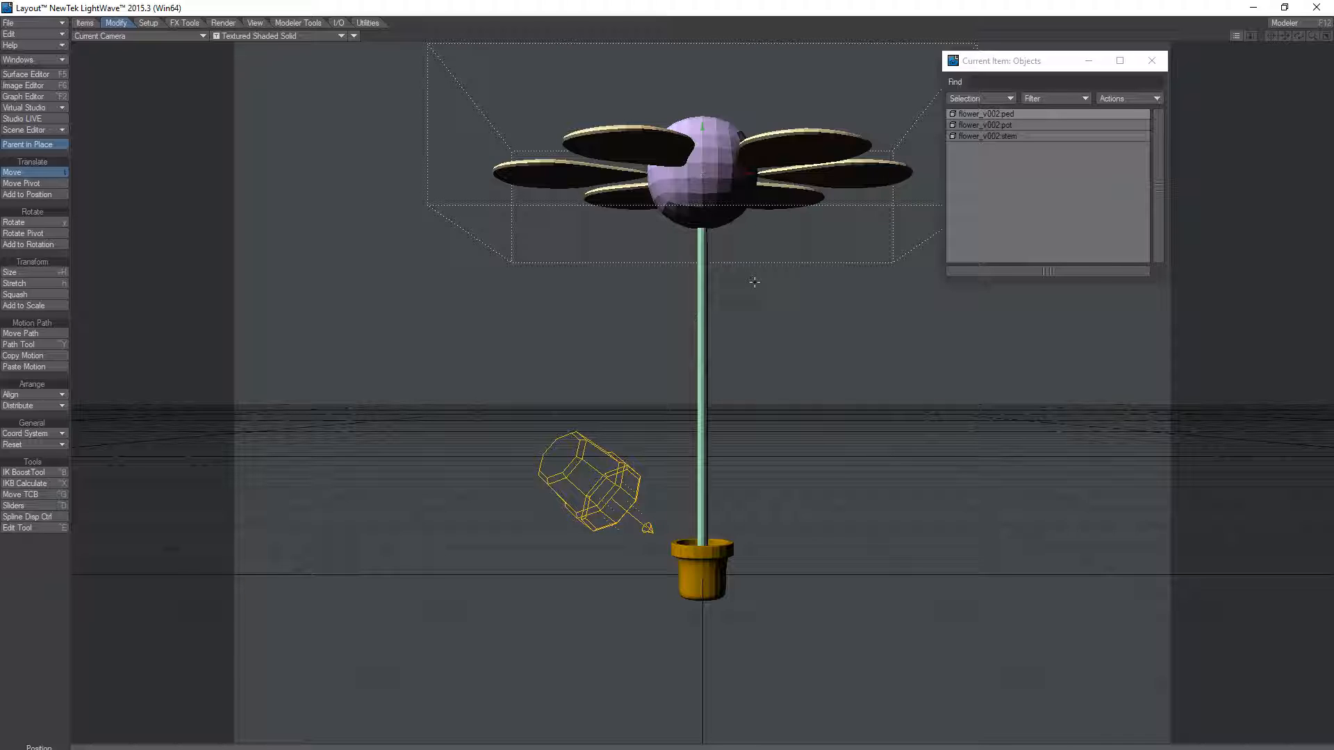
# Step: Set the subdivision order of the ped, pot and stem objects together to Last
pyautogui.click(993, 137)
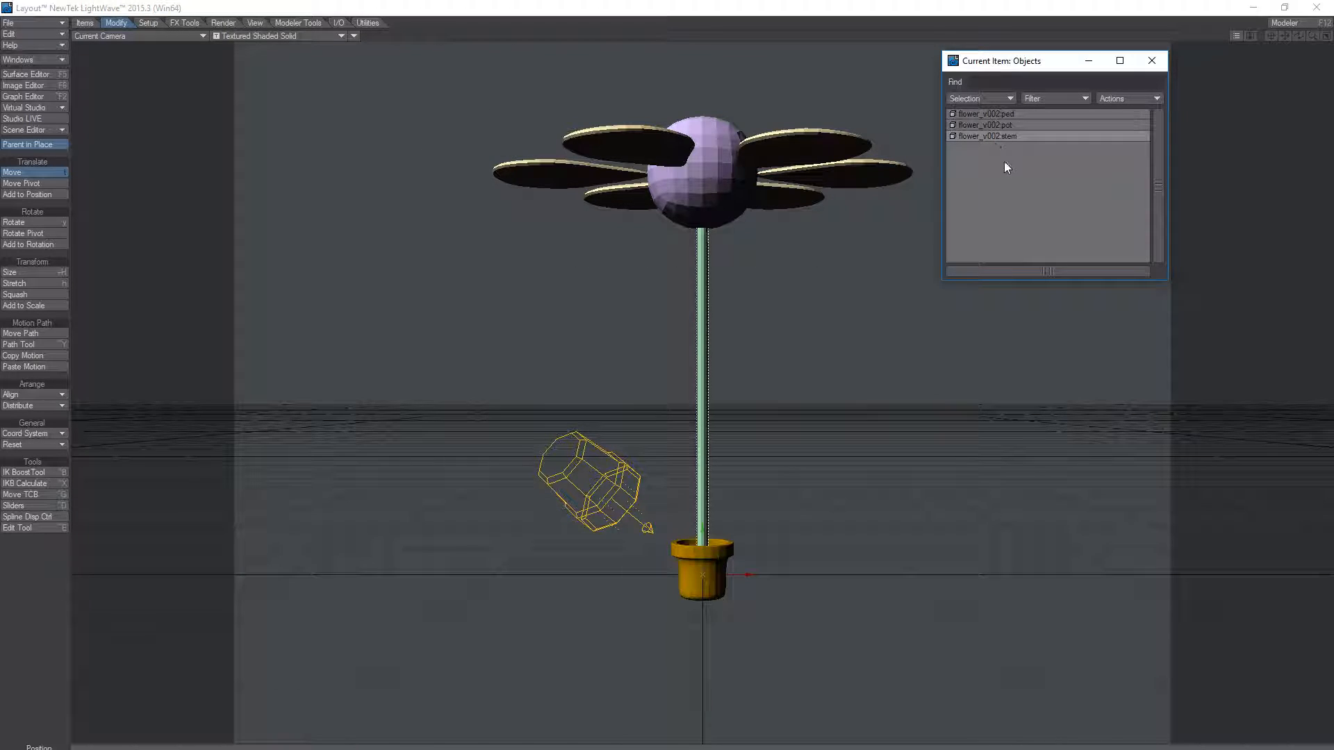
pyautogui.keyDown('shift'); pyautogui.click(1000, 113); pyautogui.keyUp('shift')
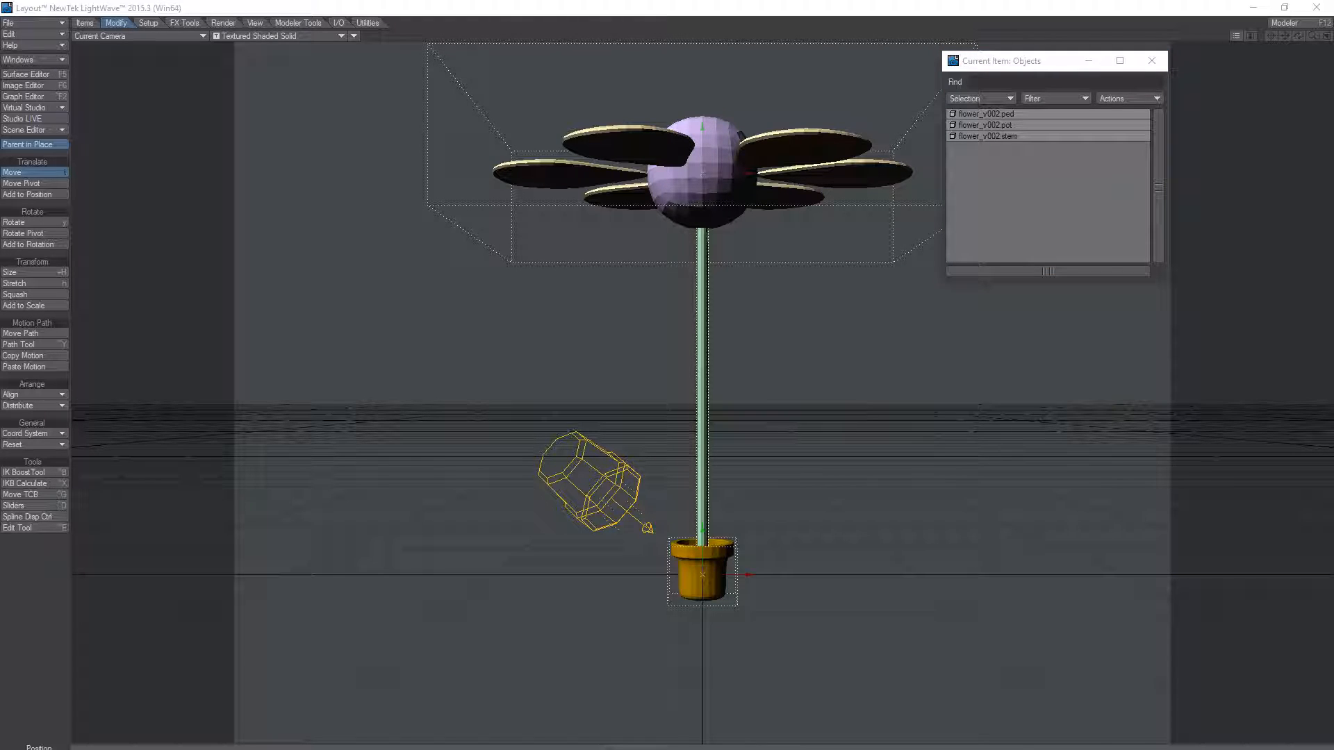
pyautogui.moveTo(1333, 210); pyautogui.dragTo(404, 205)
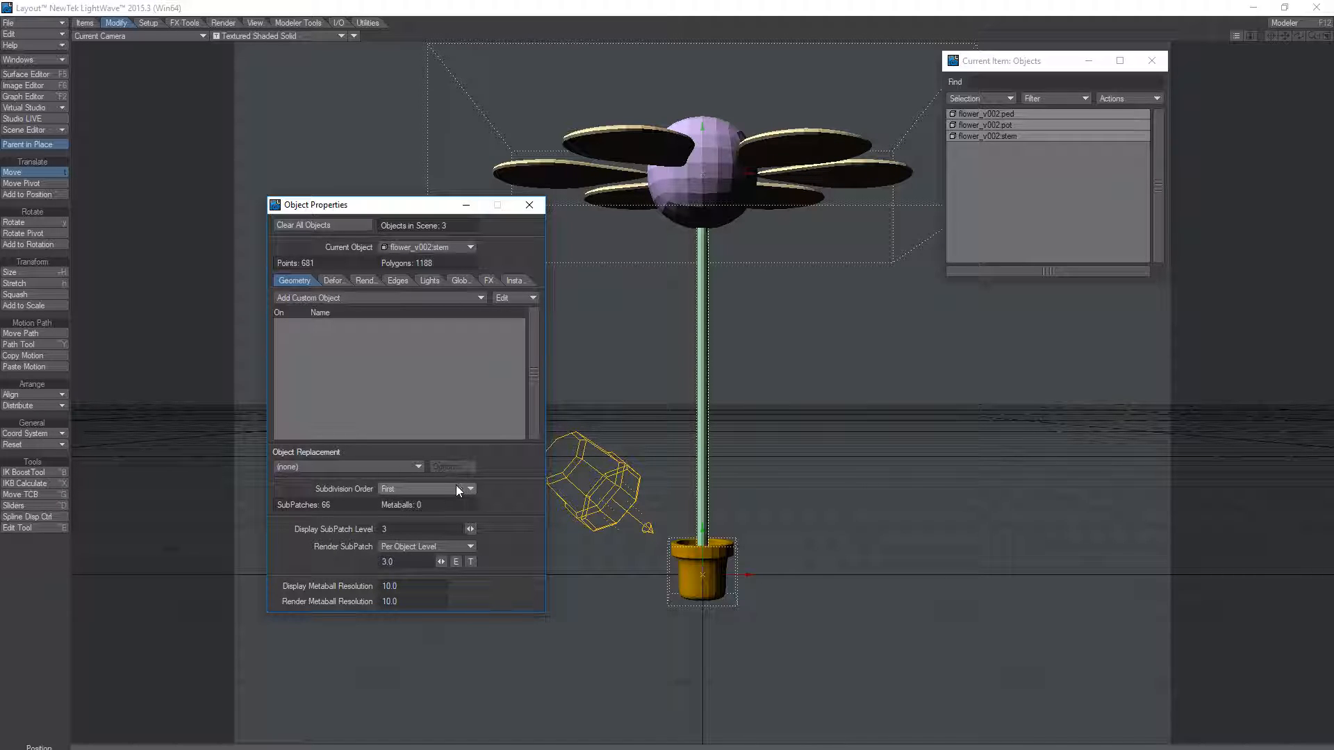
pyautogui.click(398, 488)
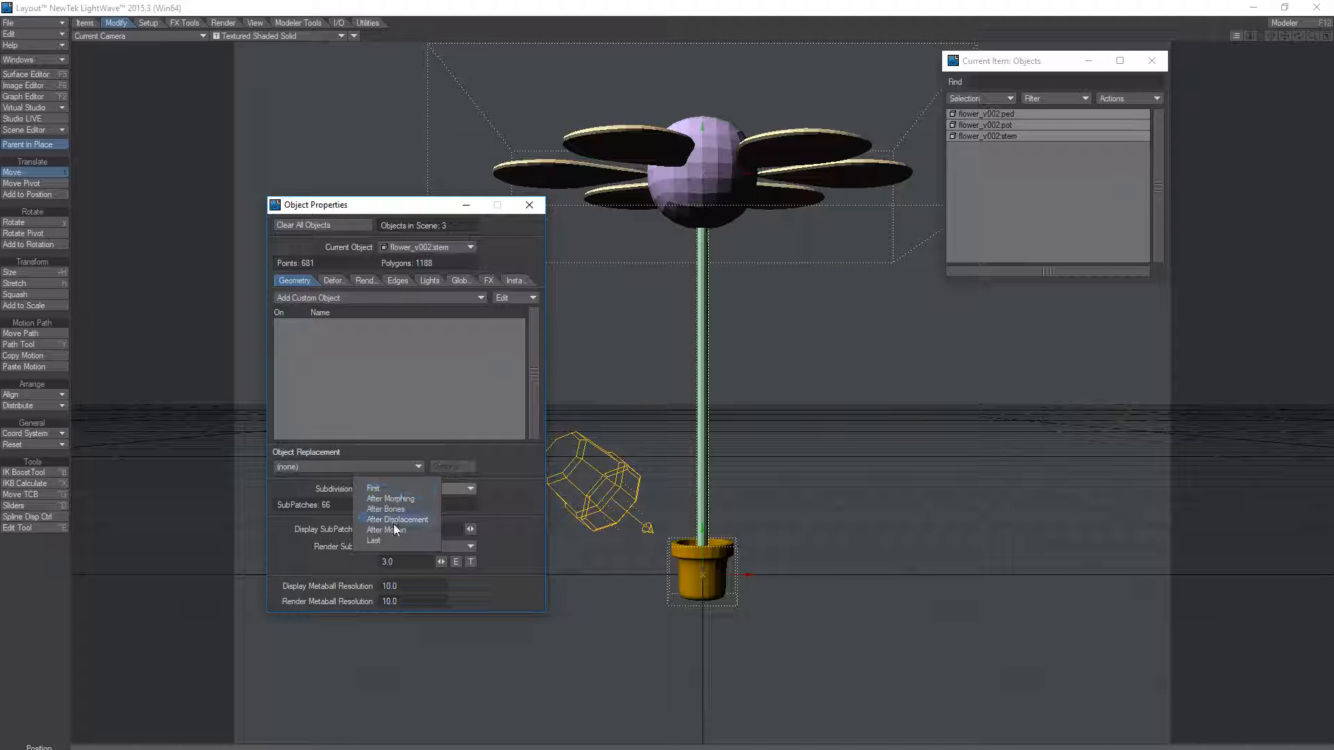
pyautogui.click(399, 541)
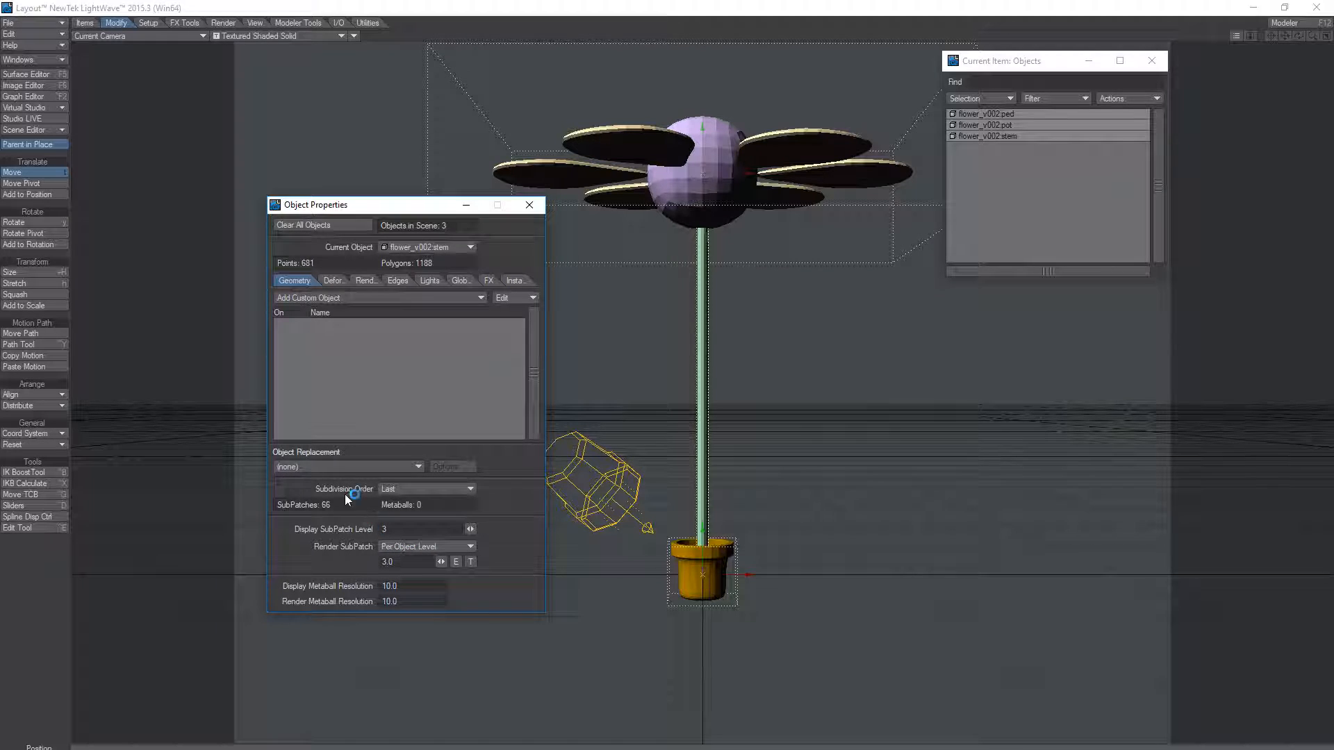
# Step: Try a display SubPatch level of 0 on the three selected objects and set it back to 3
pyautogui.doubleClick(386, 529)
pyautogui.write('0')
pyautogui.press('Return')
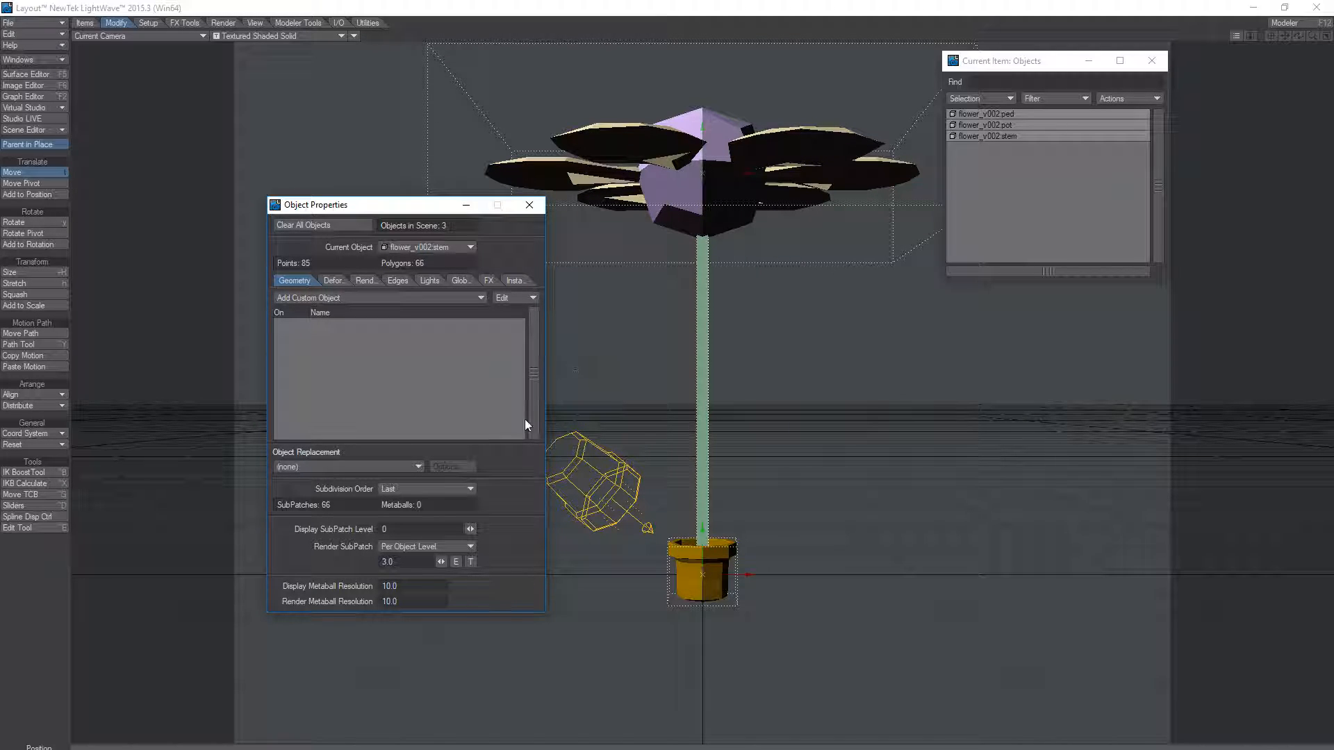
pyautogui.click(407, 528)
pyautogui.write('3')
pyautogui.press('Return')
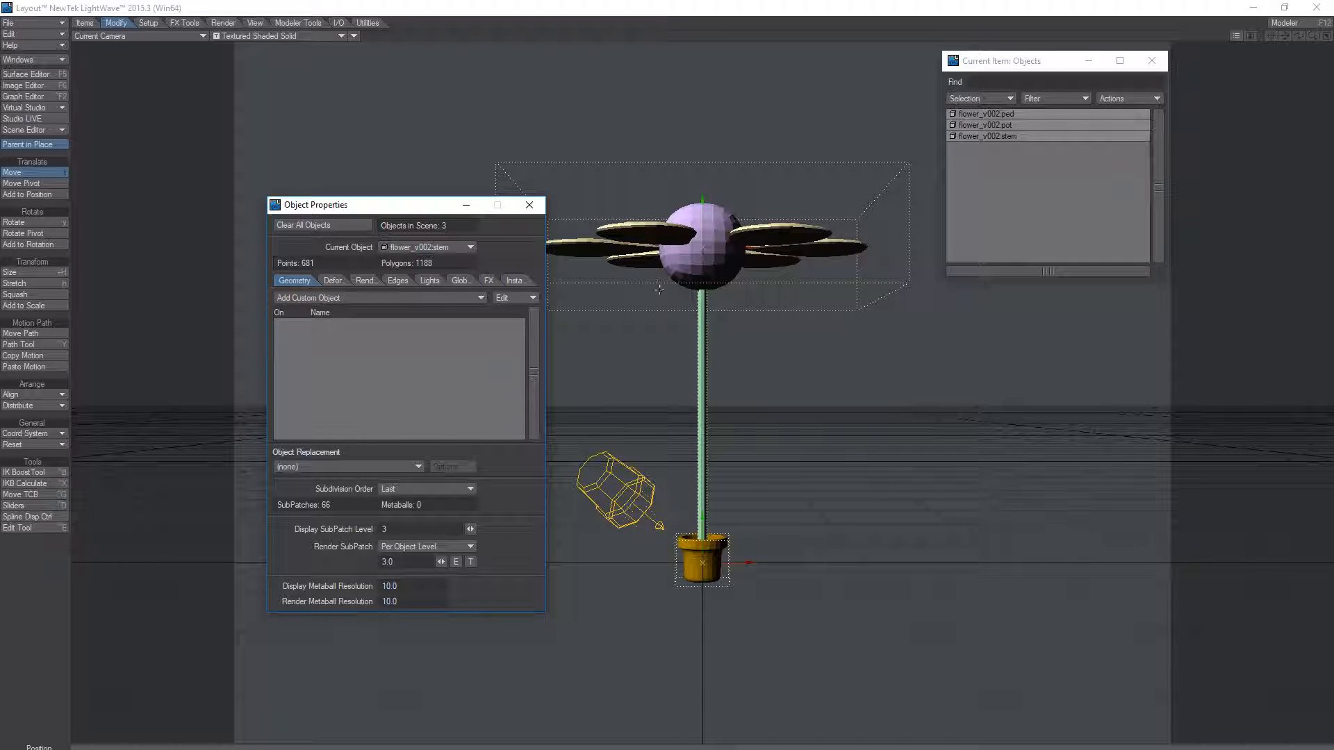
# Step: Choose Last again as the subdivision order and close the object properties
pyautogui.click(444, 489)
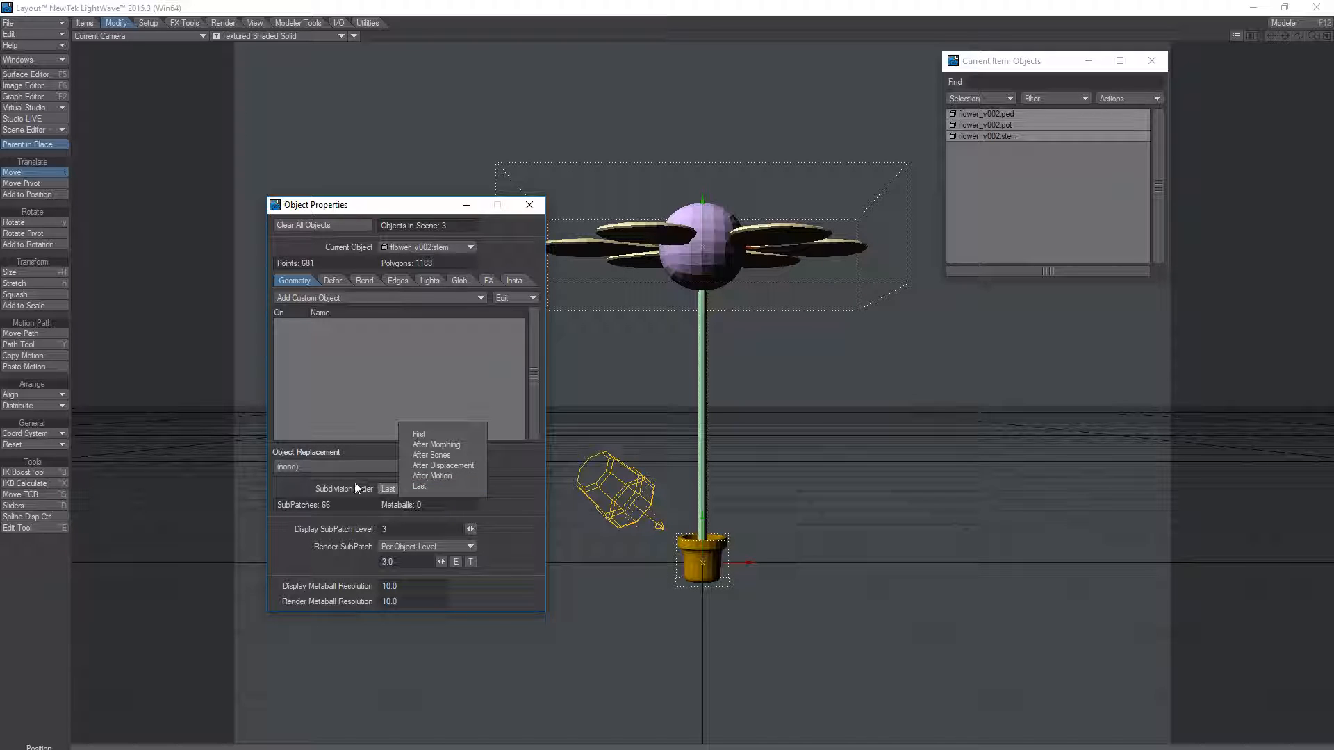
pyautogui.click(432, 487)
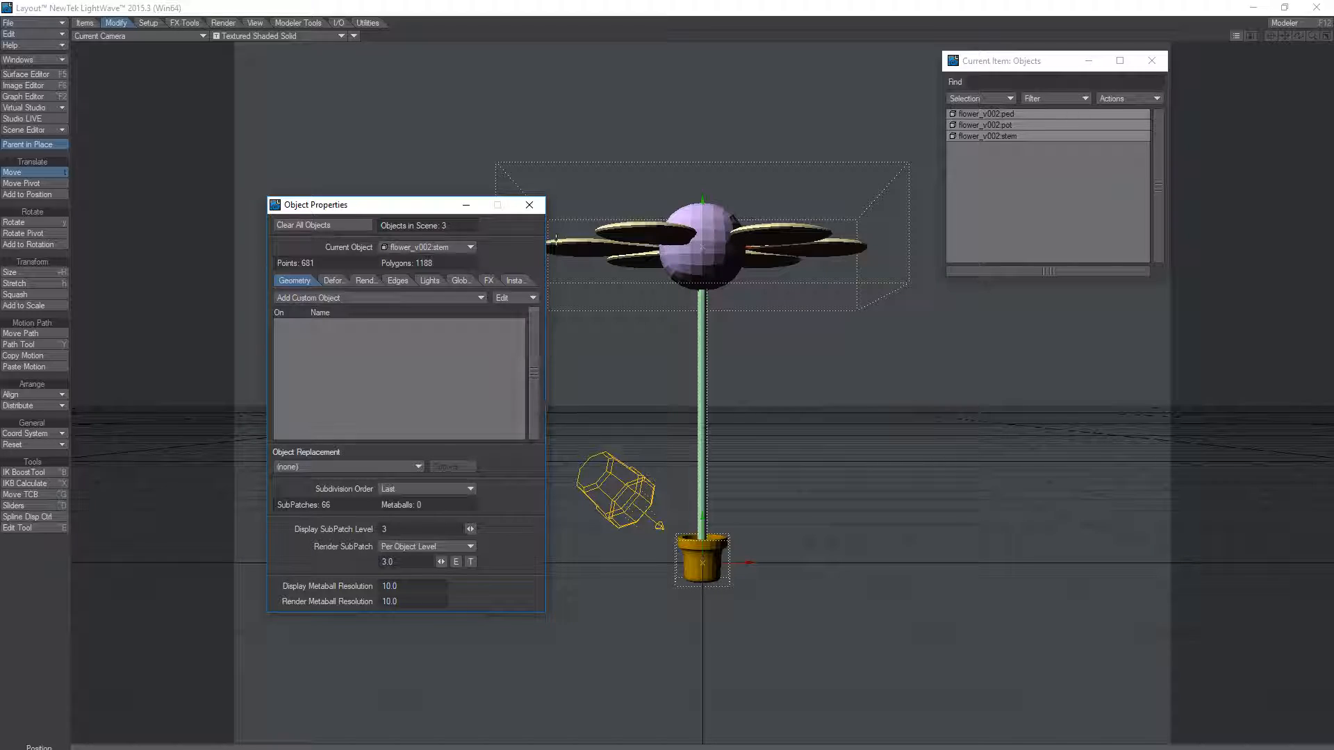
pyautogui.click(529, 205)
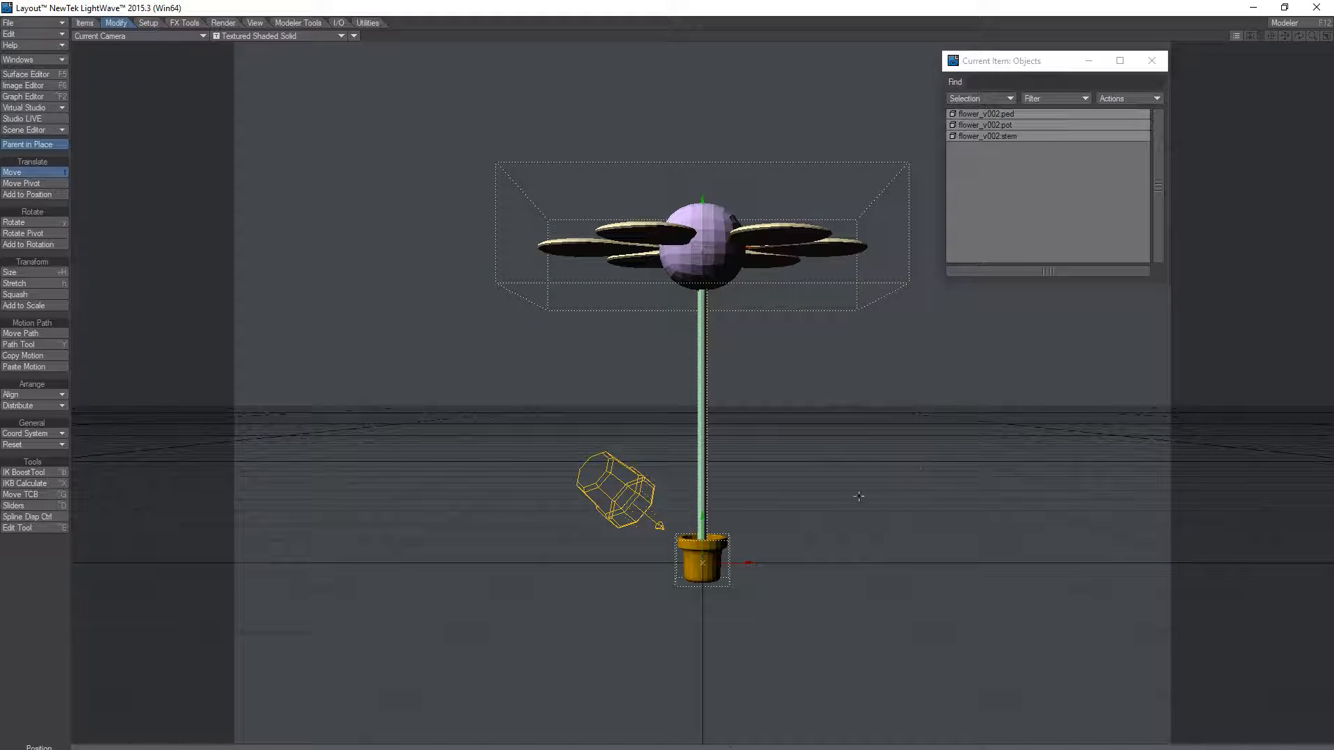
# Step: Convert the skelegons of the flower_v002:ped object and of the flower_v002:stem object into bones
pyautogui.click(982, 111)
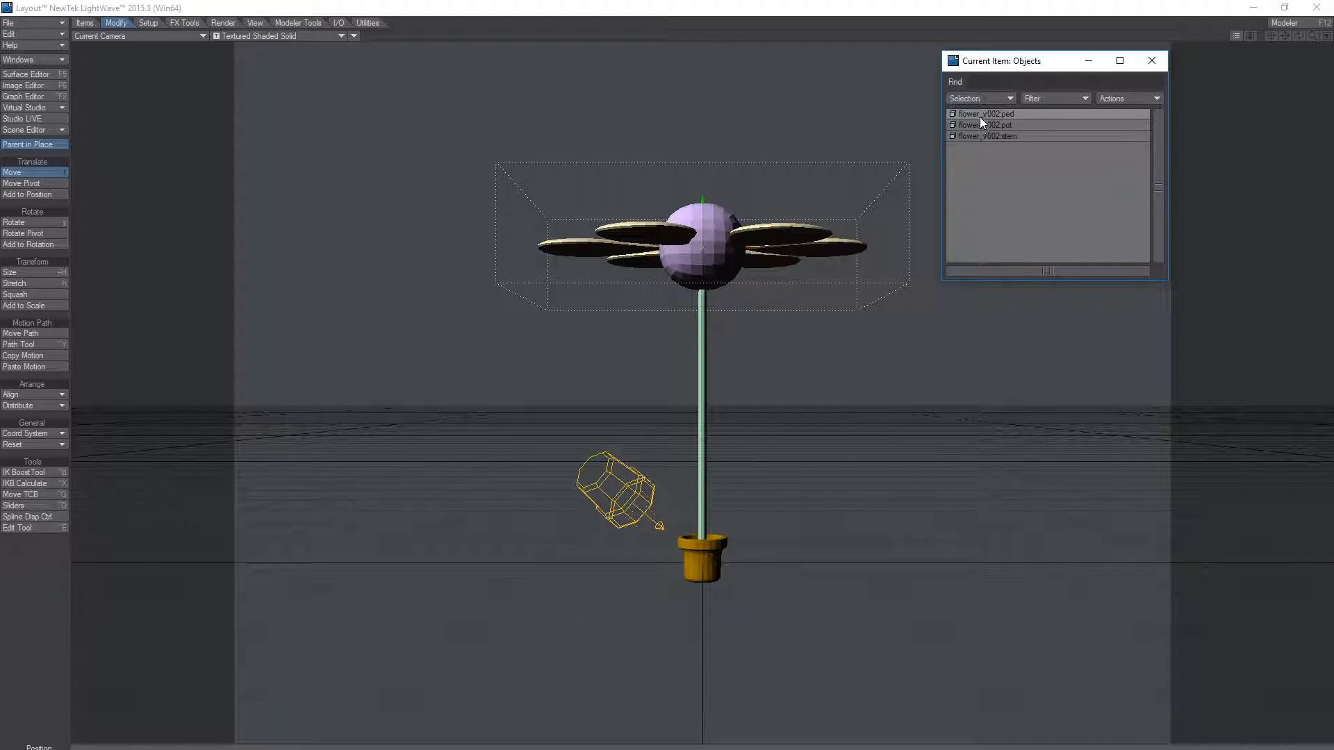
pyautogui.click(982, 136)
pyautogui.click(985, 114)
pyautogui.click(153, 25)
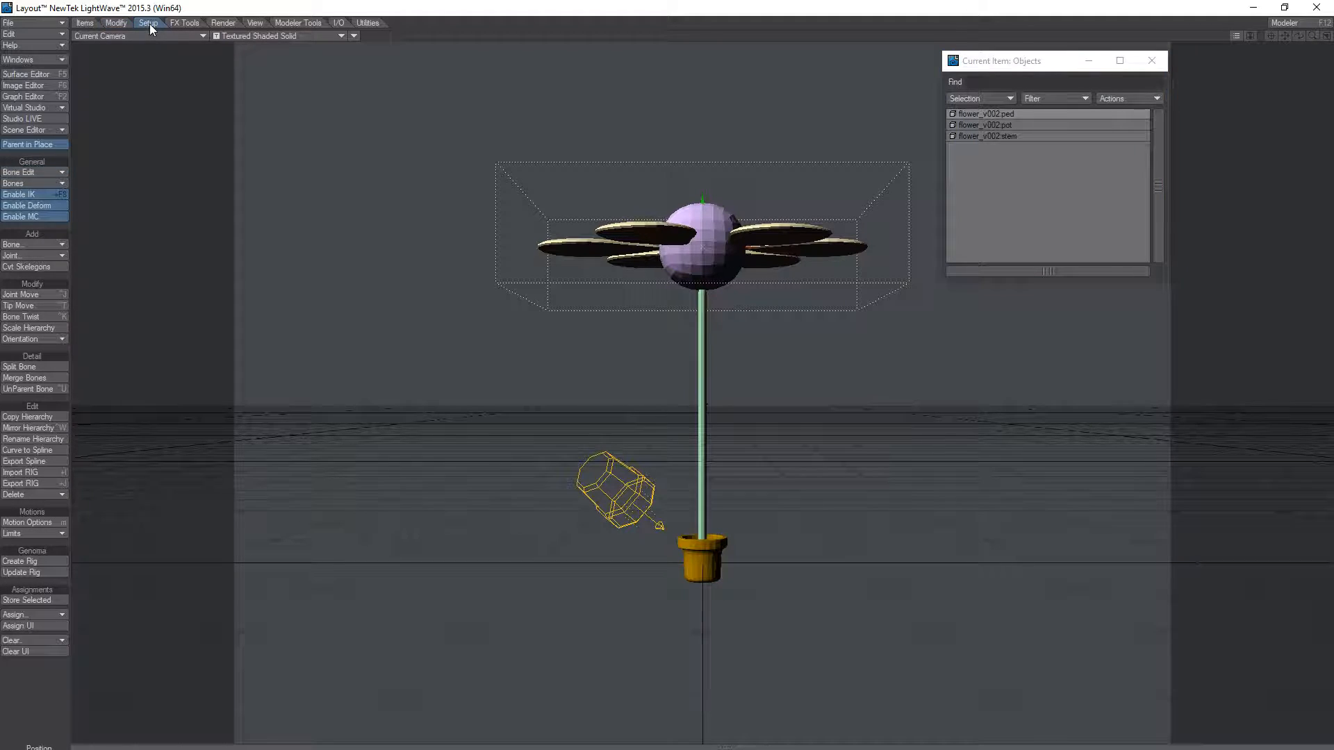
pyautogui.click(40, 266)
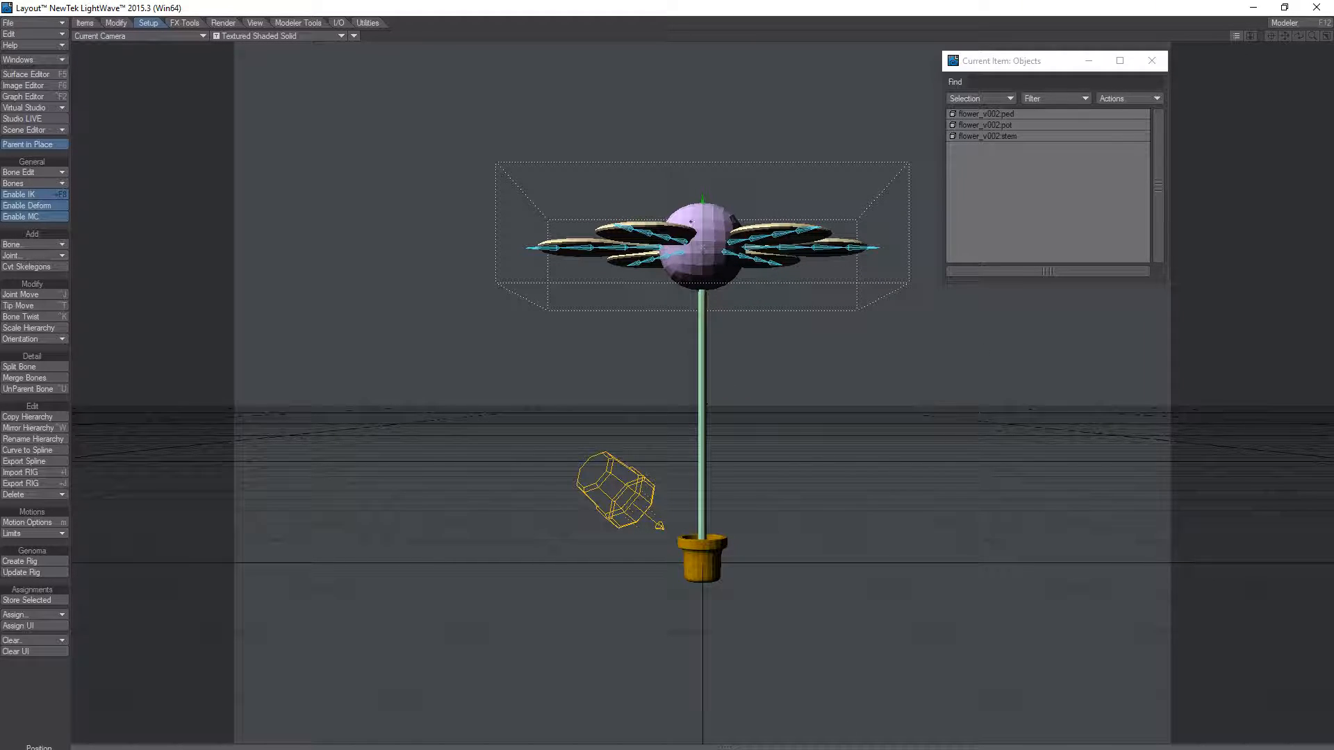
pyautogui.click(1010, 136)
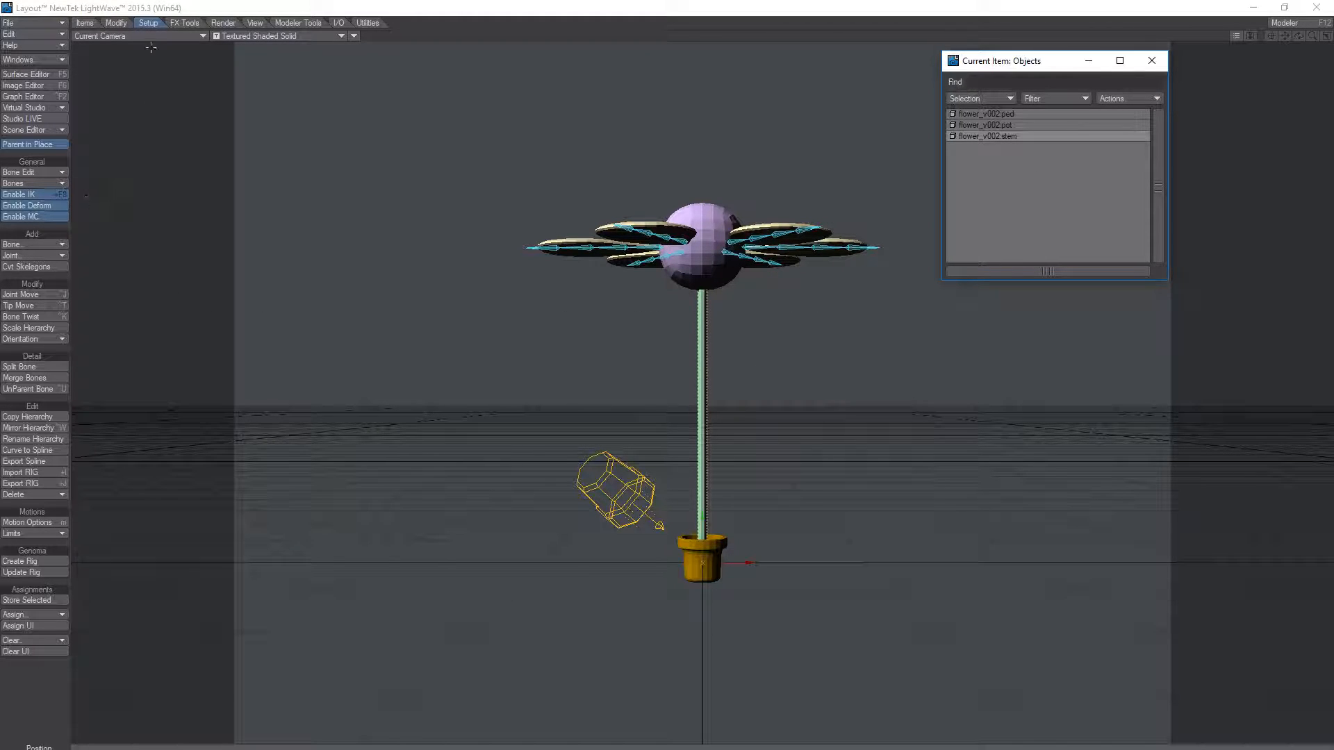
pyautogui.click(43, 266)
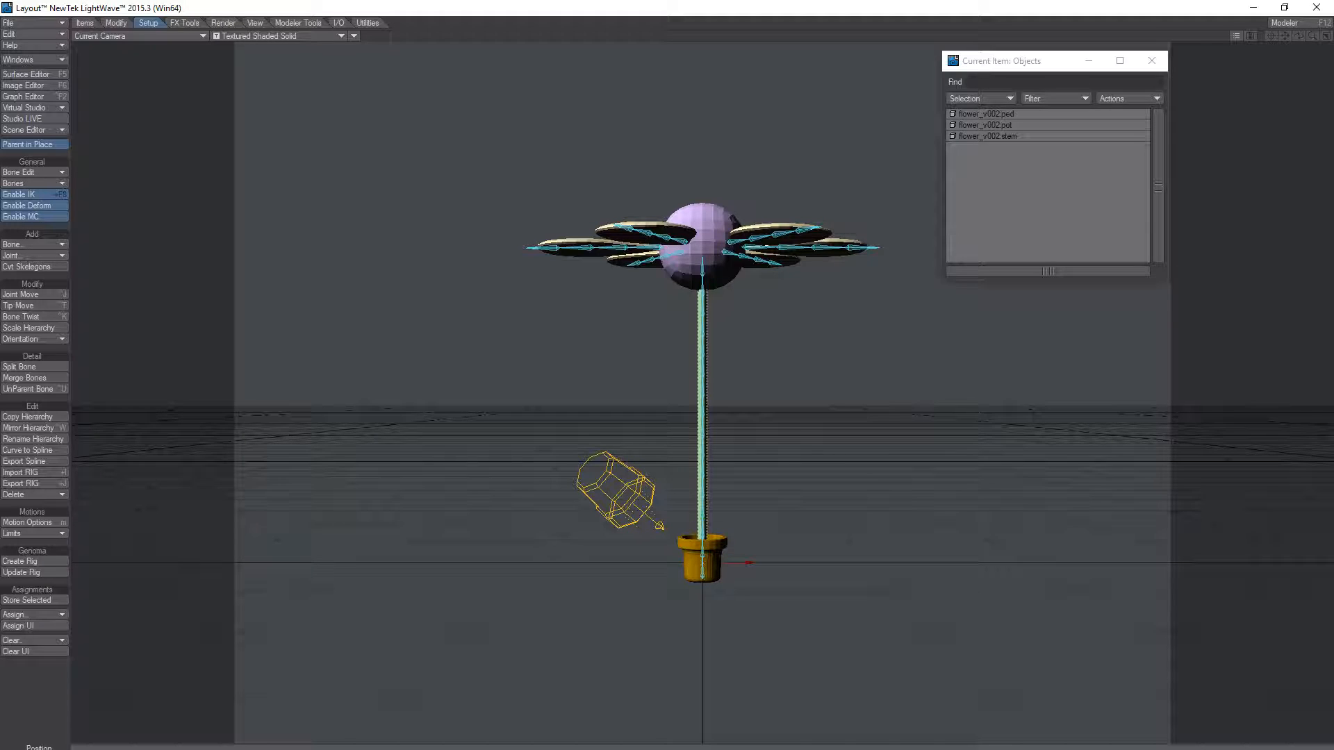
# Step: Try bending the stem by selecting its chain of bones above the pot and rotating them together
pyautogui.click(704, 471)
pyautogui.doubleClick(704, 475)
pyautogui.click(704, 475)
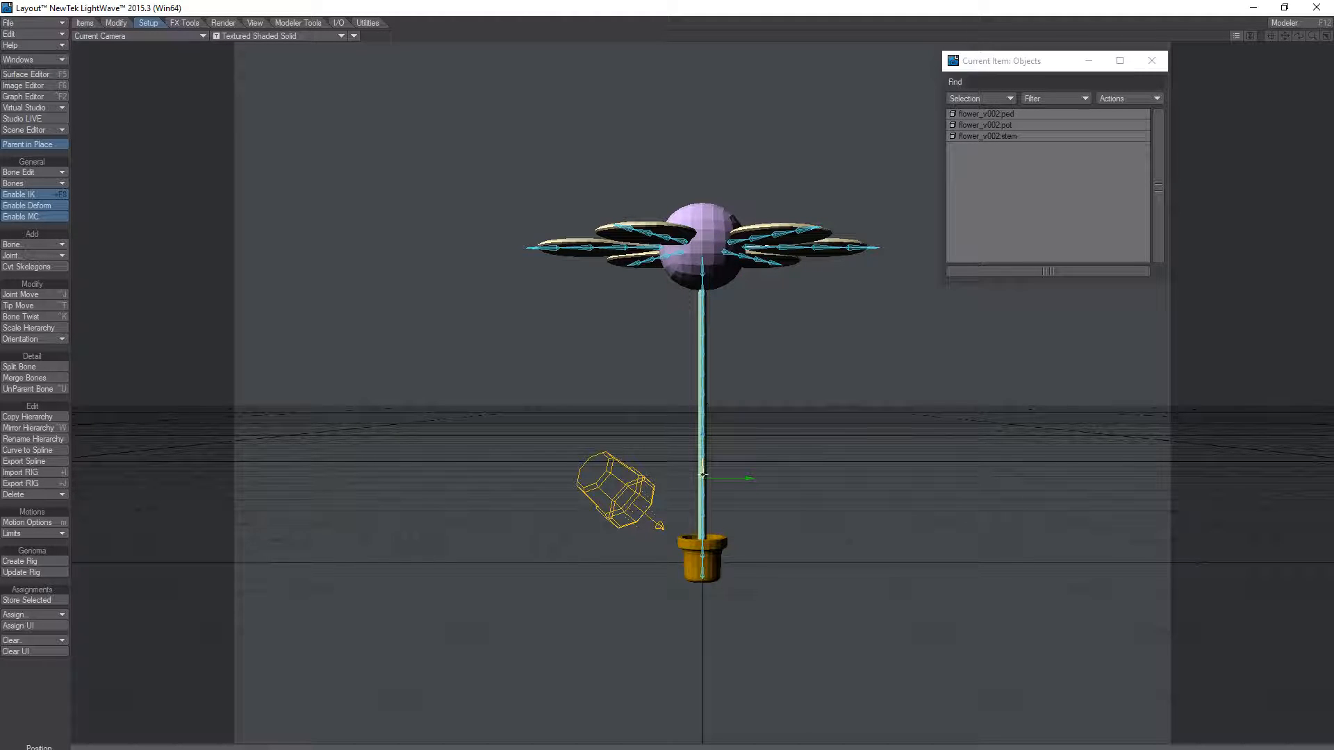
pyautogui.doubleClick(702, 475)
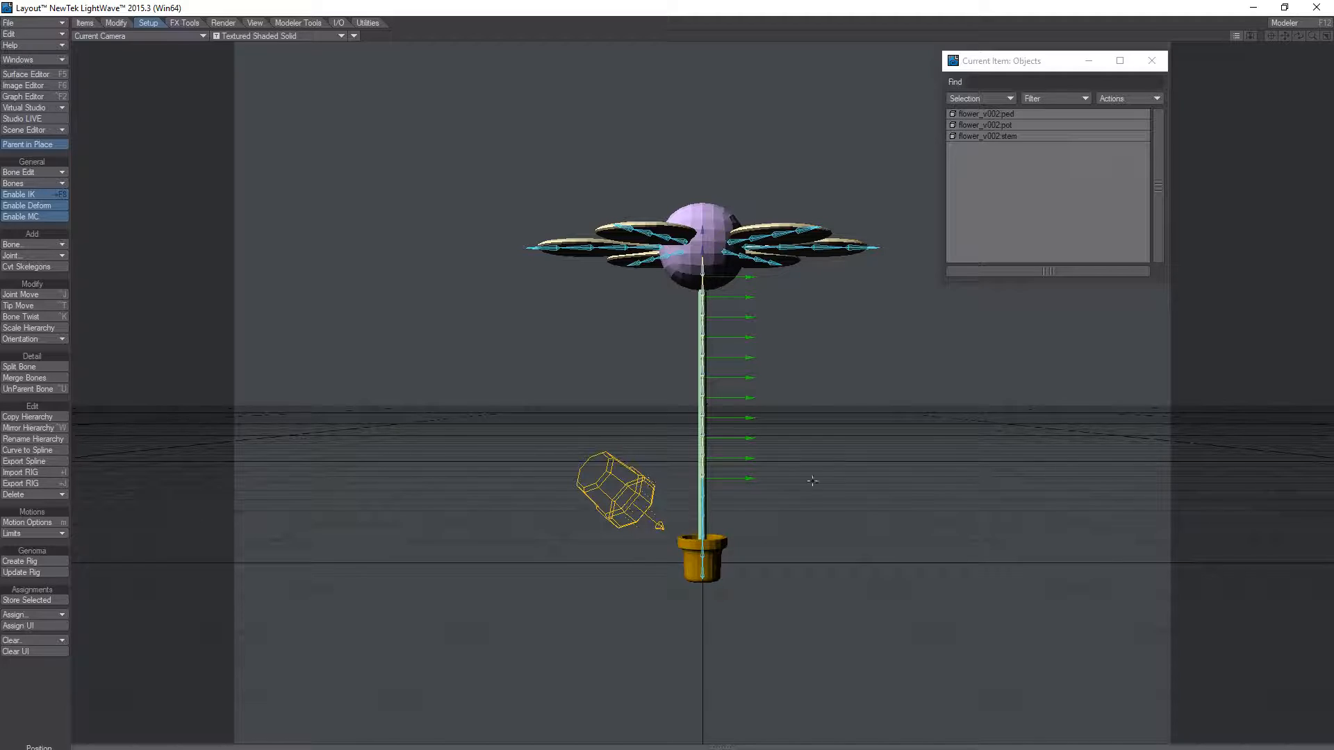
pyautogui.press('y')
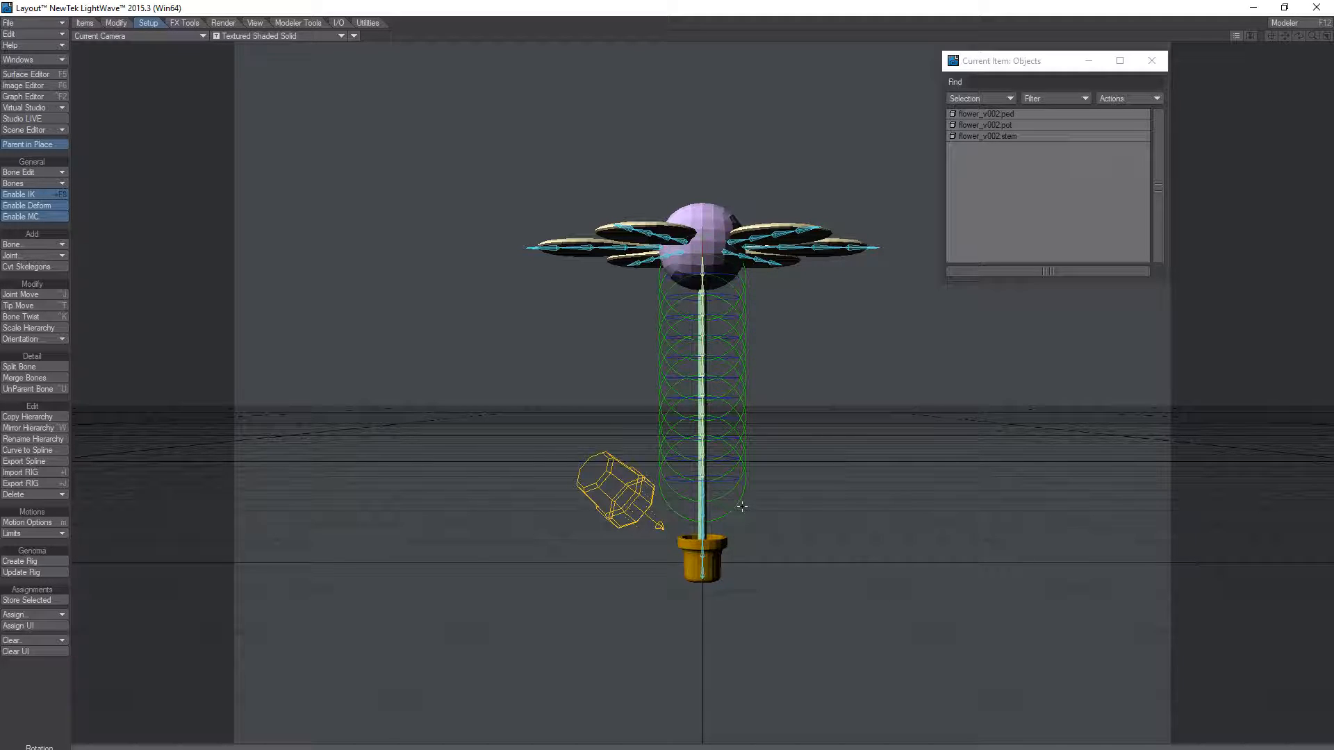
pyautogui.moveTo(737, 508)
pyautogui.mouseDown()
pyautogui.moveTo(797, 508)
pyautogui.moveTo(643, 508)
pyautogui.moveTo(763, 508)
pyautogui.moveTo(715, 508)
pyautogui.mouseUp()
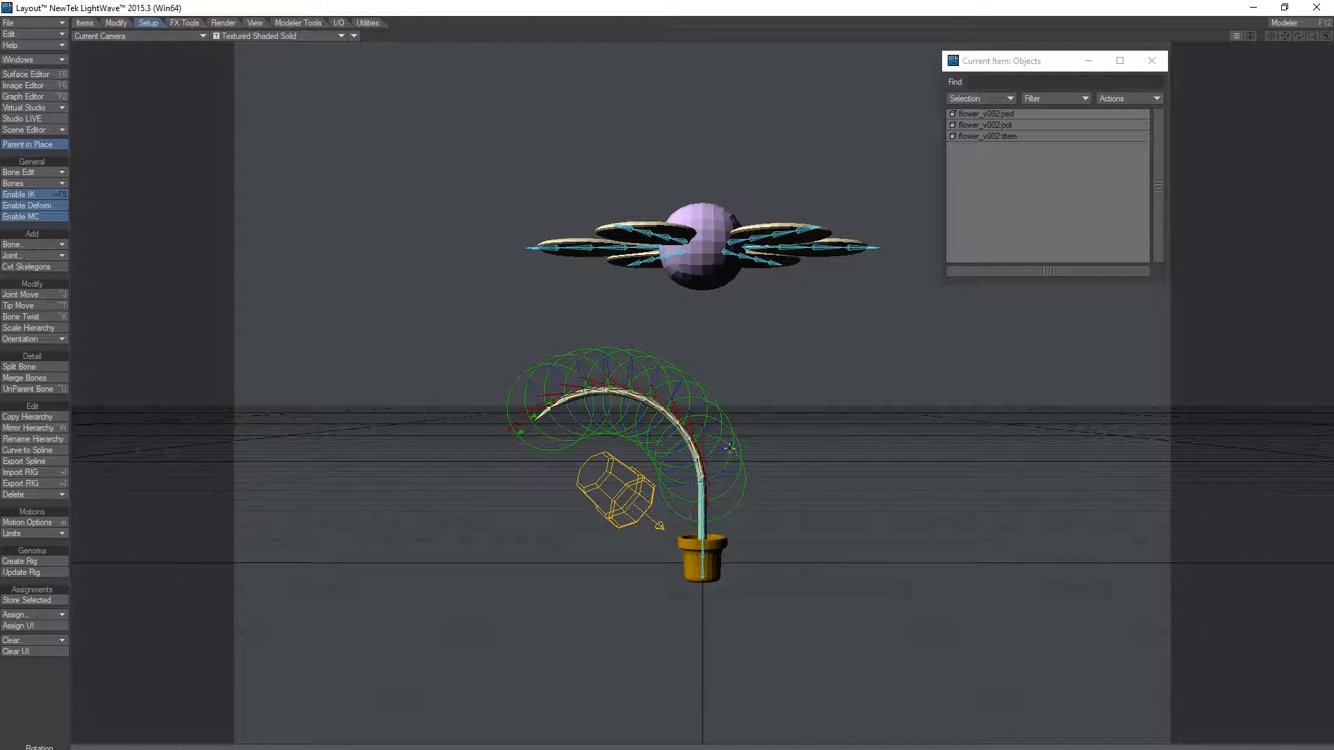
pyautogui.moveTo(712, 444); pyautogui.dragTo(747, 444)
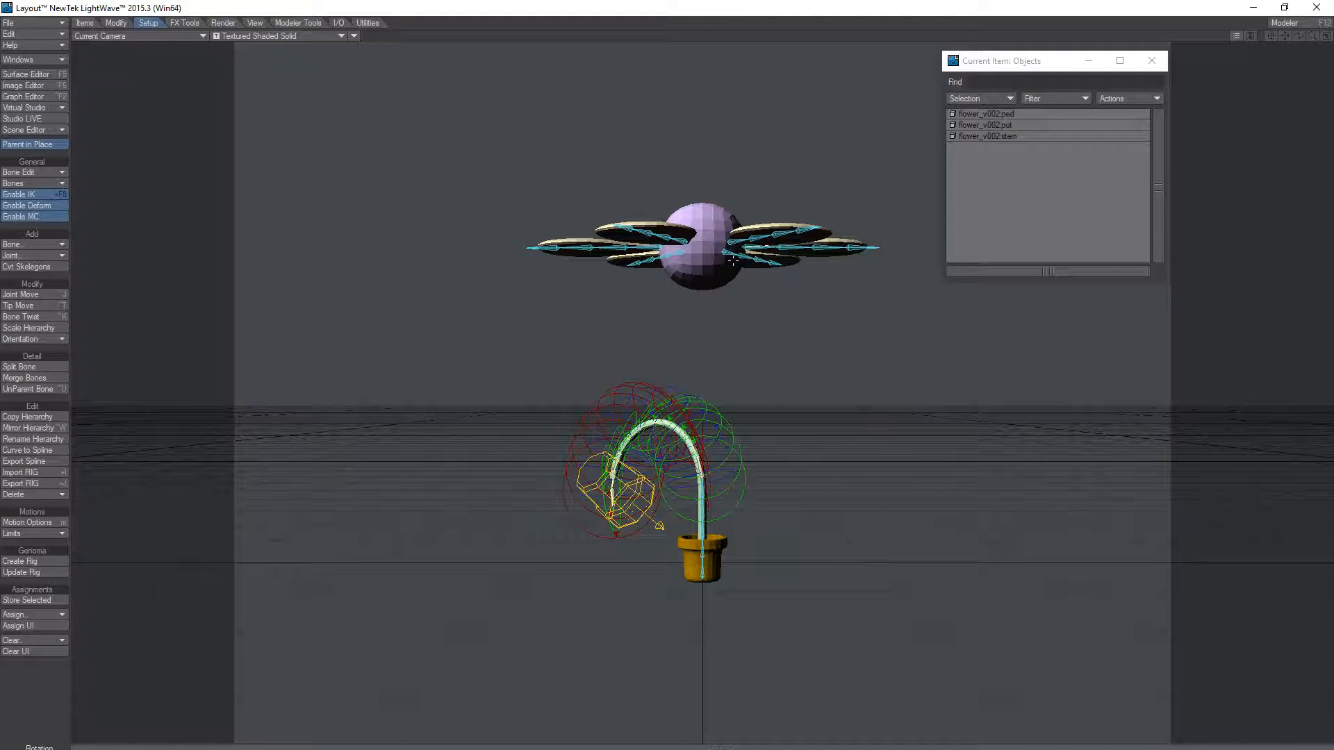
# Step: Try moving and tilting the flower_v002:ped object by hand towards the bent stem, and discard the test pose
pyautogui.click(700, 269)
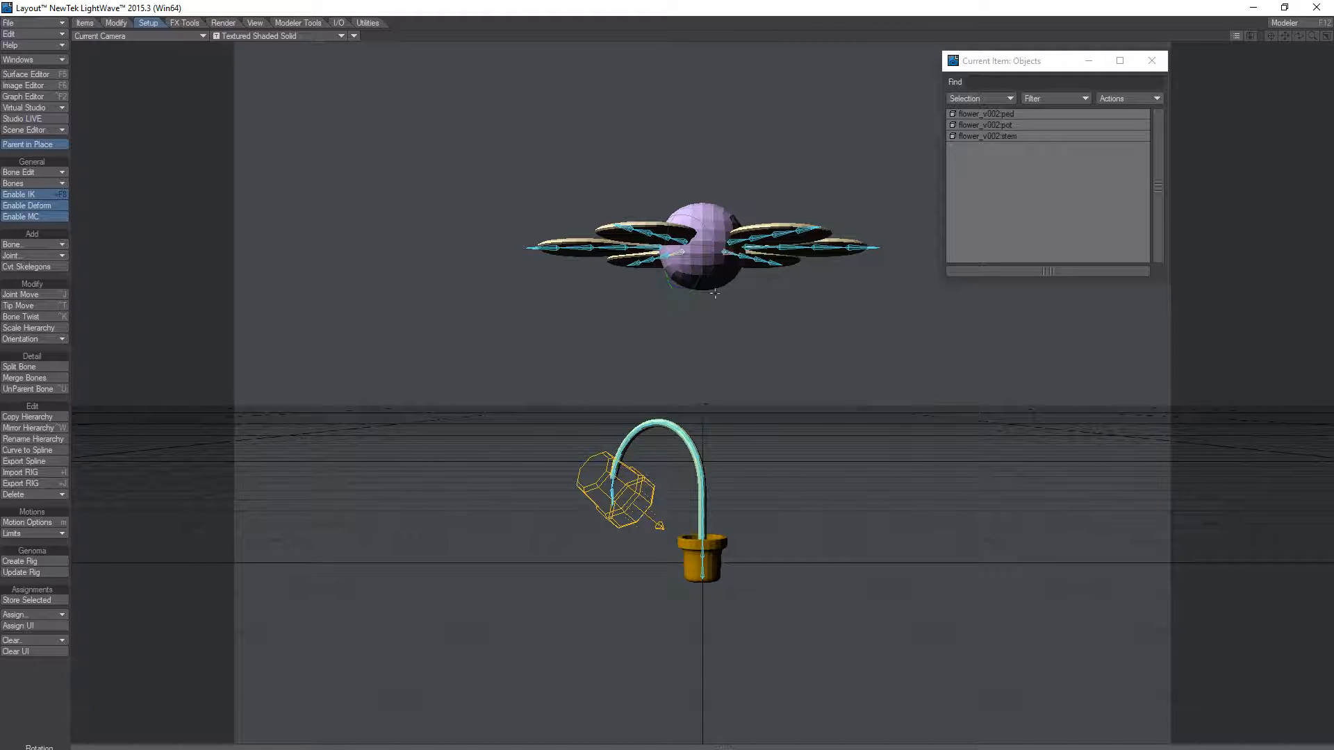
pyautogui.click(989, 115)
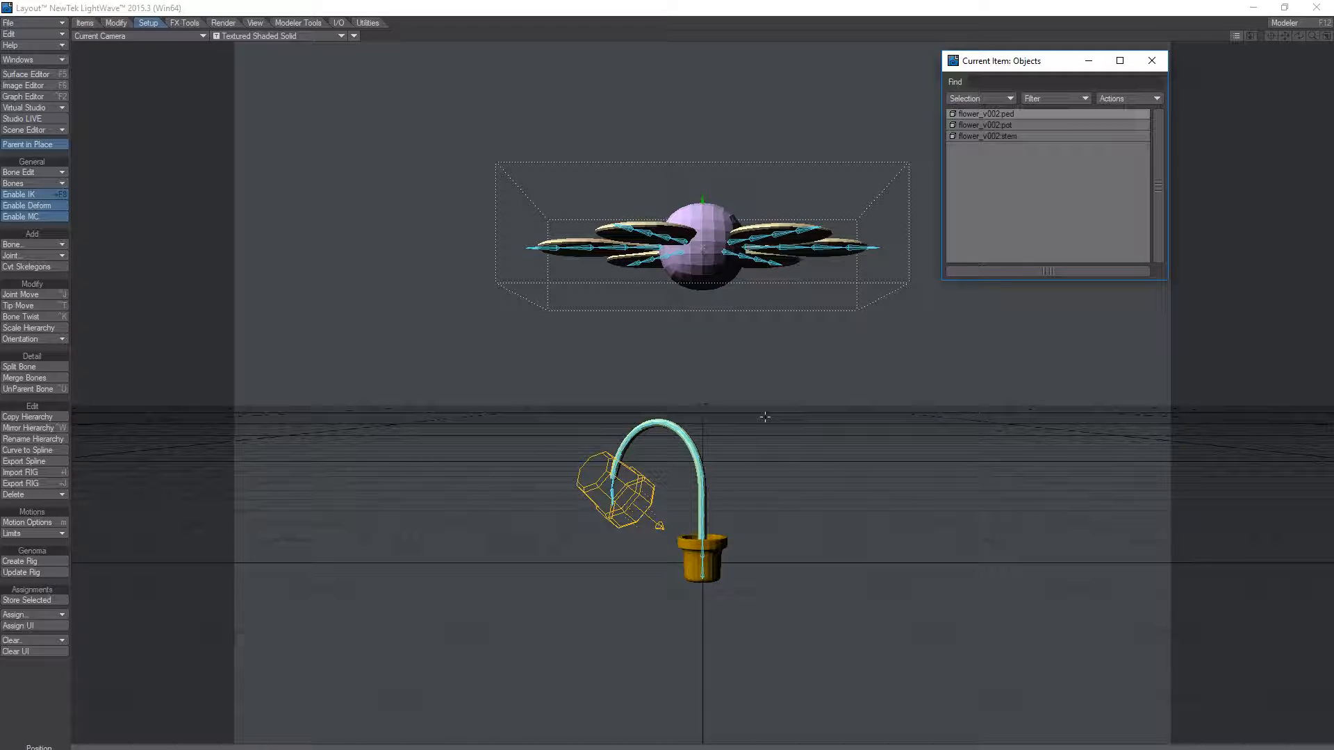
pyautogui.moveTo(887, 368); pyautogui.dragTo(829, 567)
pyautogui.press('t')
pyautogui.moveTo(829, 566); pyautogui.dragTo(828, 494, button='right')
pyautogui.moveTo(737, 688); pyautogui.dragTo(788, 689)
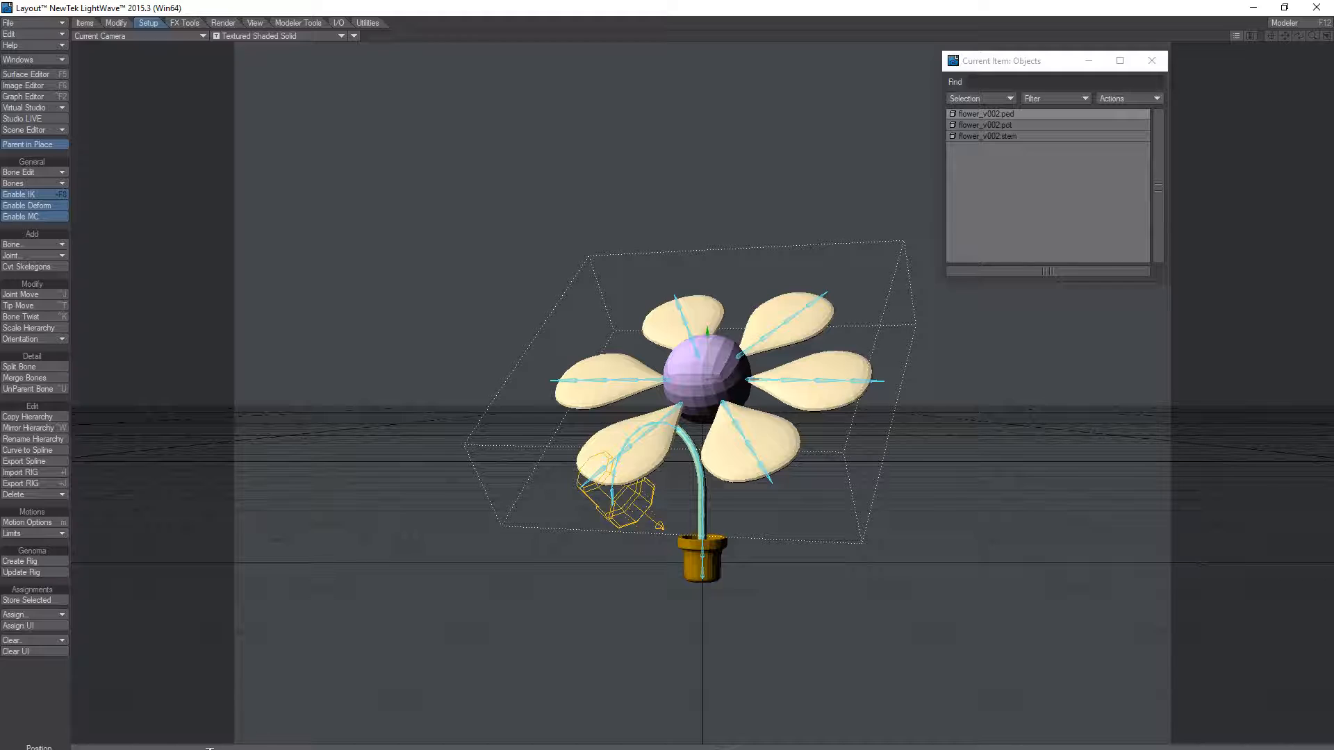
pyautogui.click(186, 749)
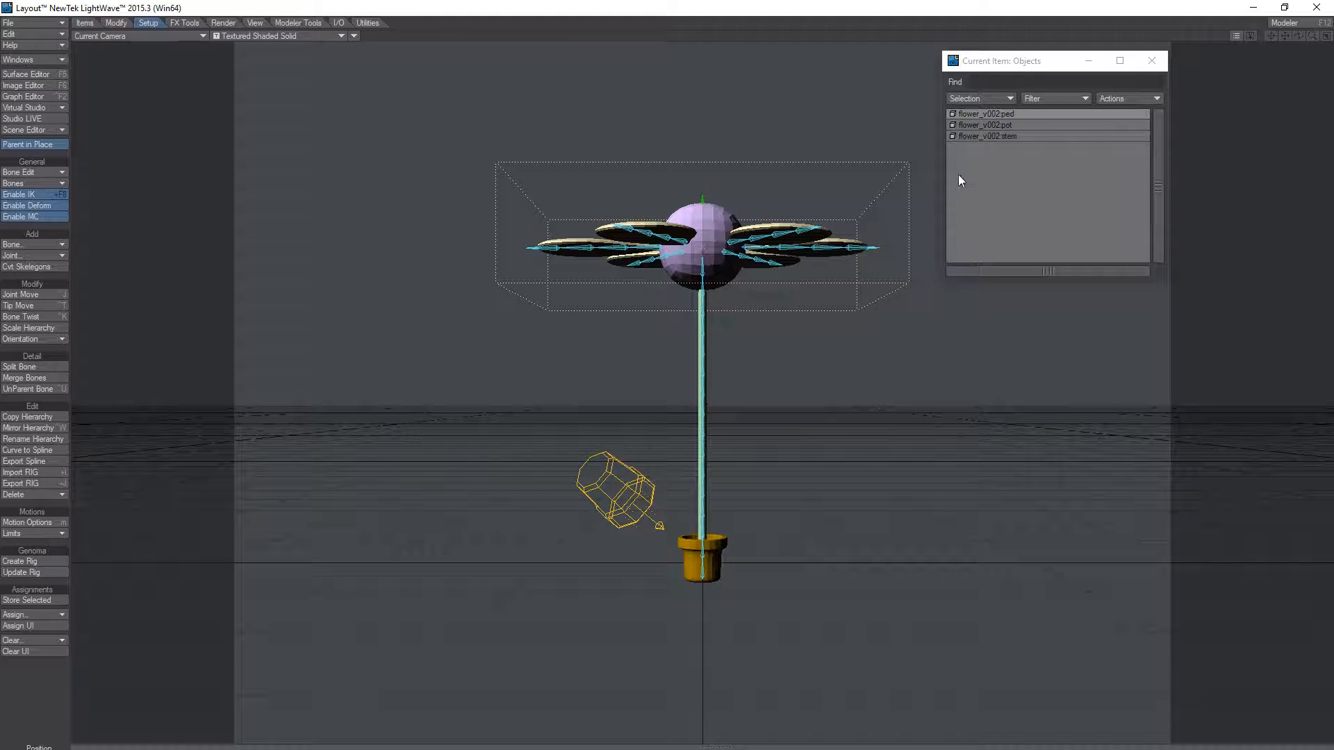
# Step: Examine the flower in the Right, Top and camera views
pyautogui.click(99, 36)
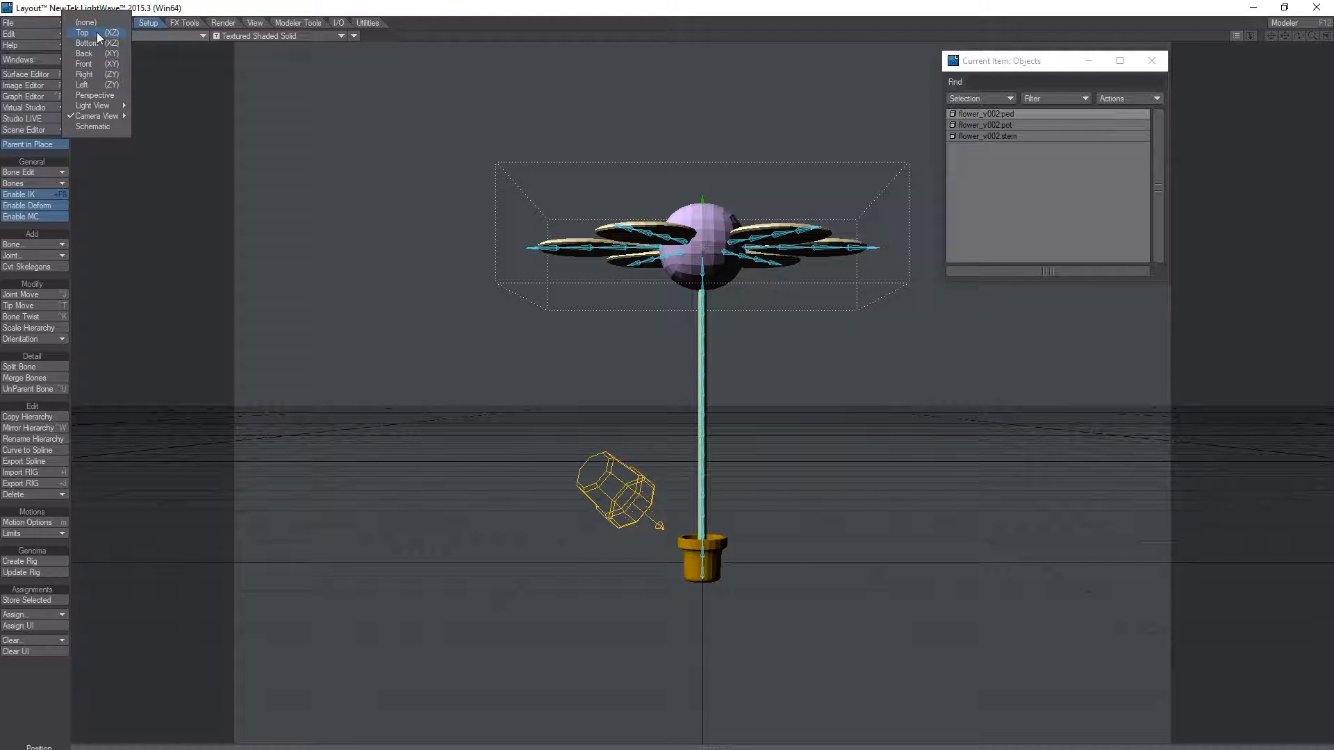
pyautogui.click(97, 53)
pyautogui.click(97, 36)
pyautogui.click(96, 64)
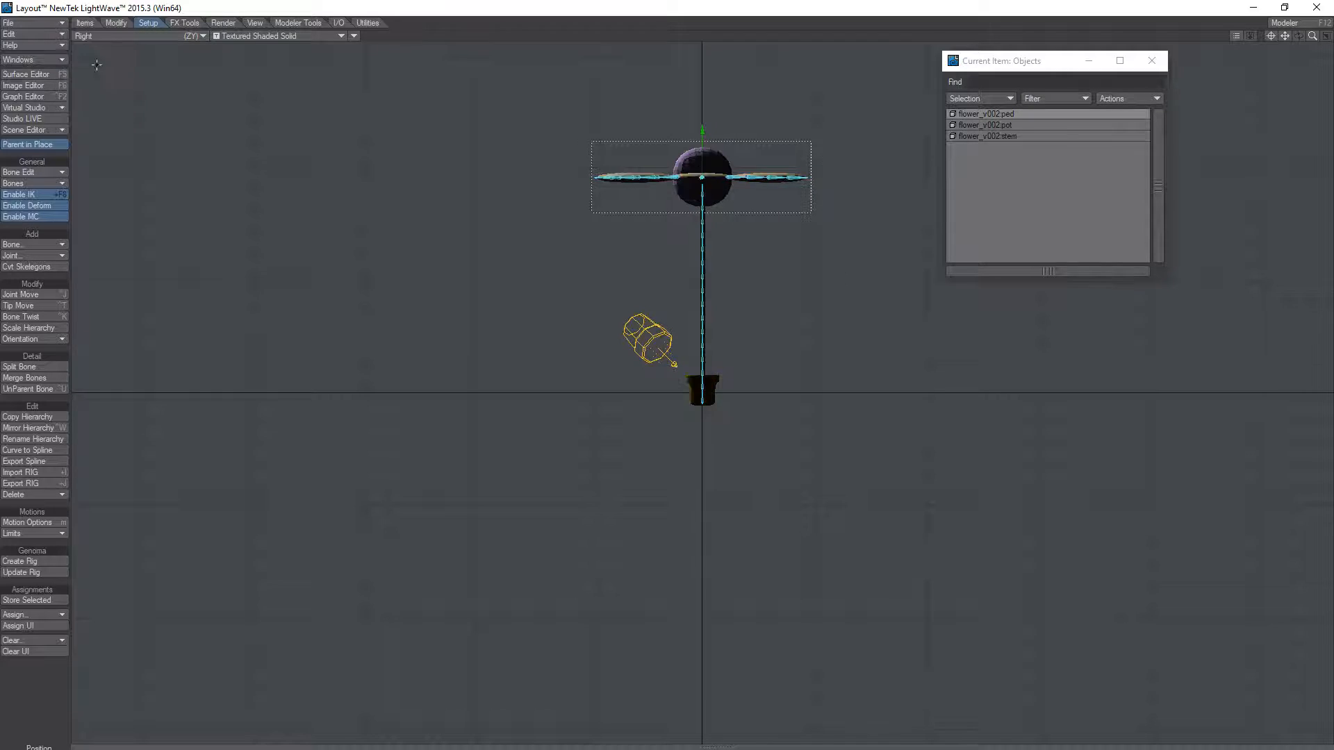
pyautogui.click(103, 39)
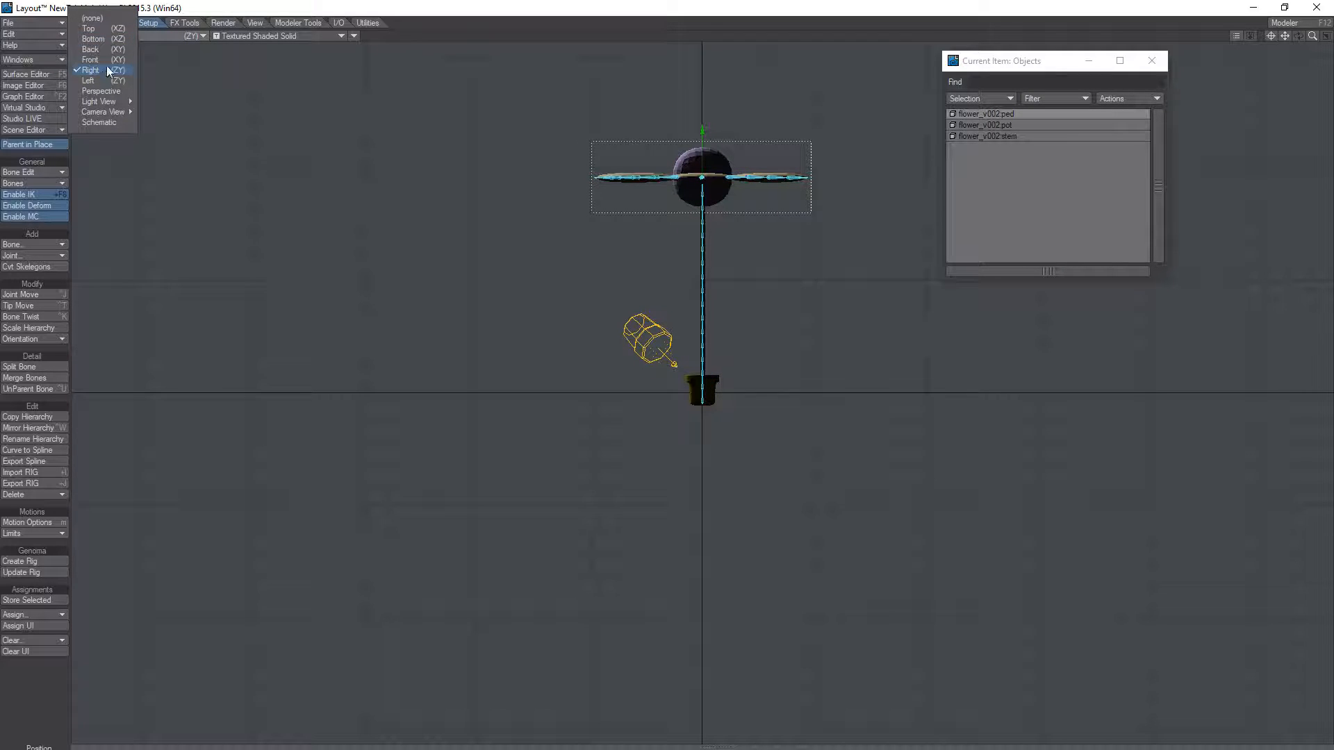
pyautogui.click(97, 50)
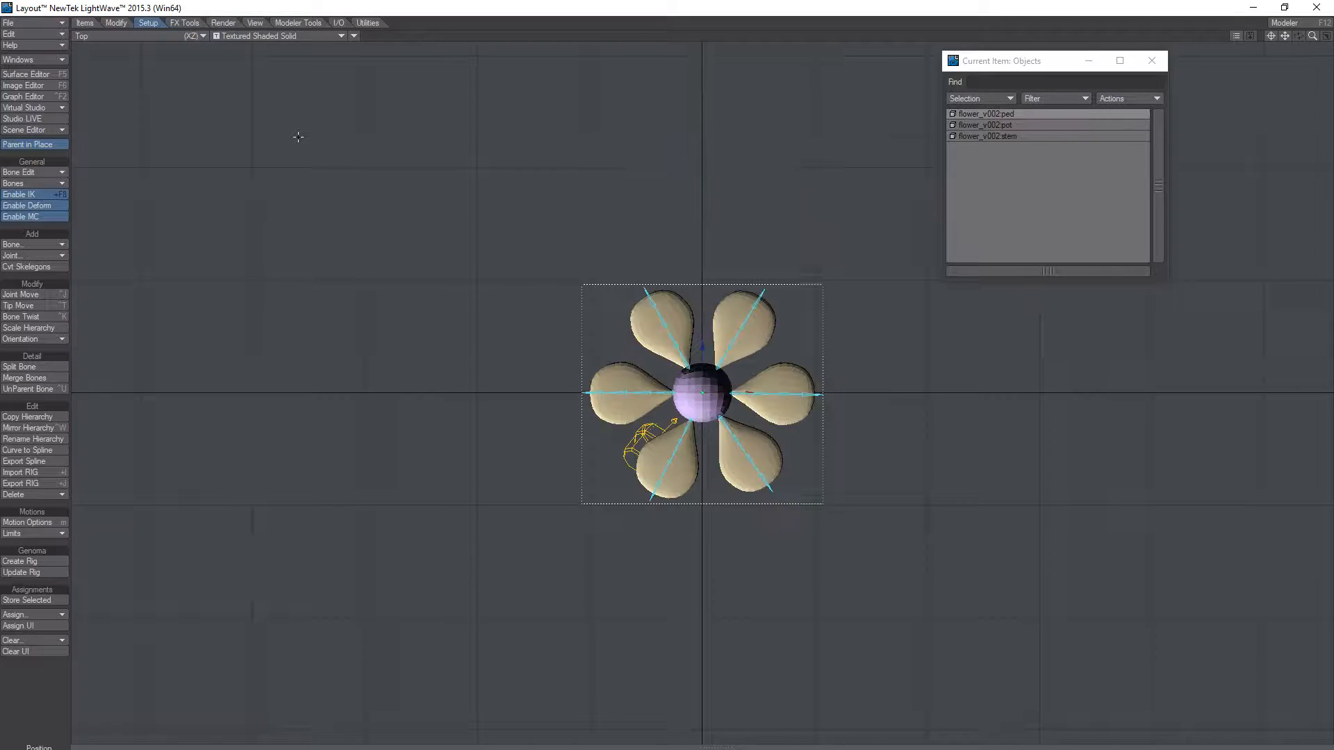
pyautogui.press('3')
pyautogui.press('4')
pyautogui.press('5')
pyautogui.press('6')
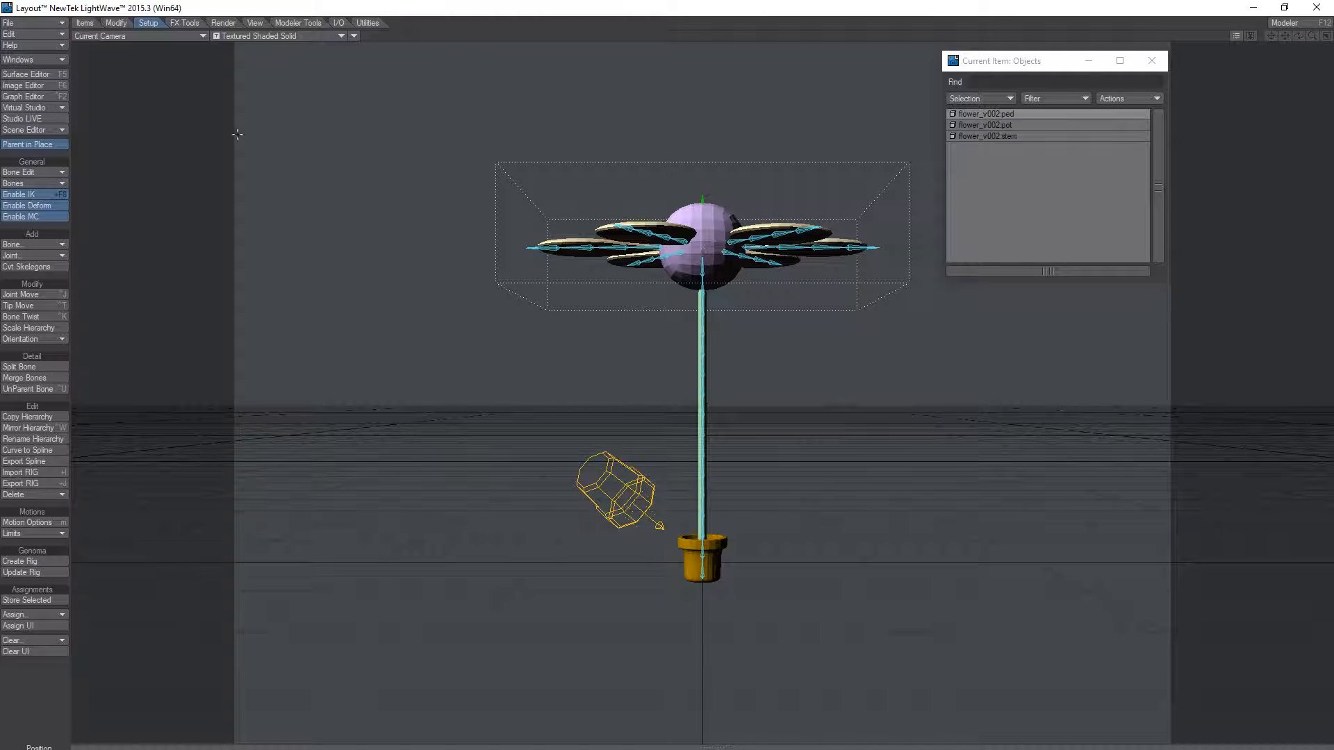
# Step: Set the viewport to Perspective and raise the flower_v002:ped object clear of the stem's upper end
pyautogui.click(82, 38)
pyautogui.click(88, 68)
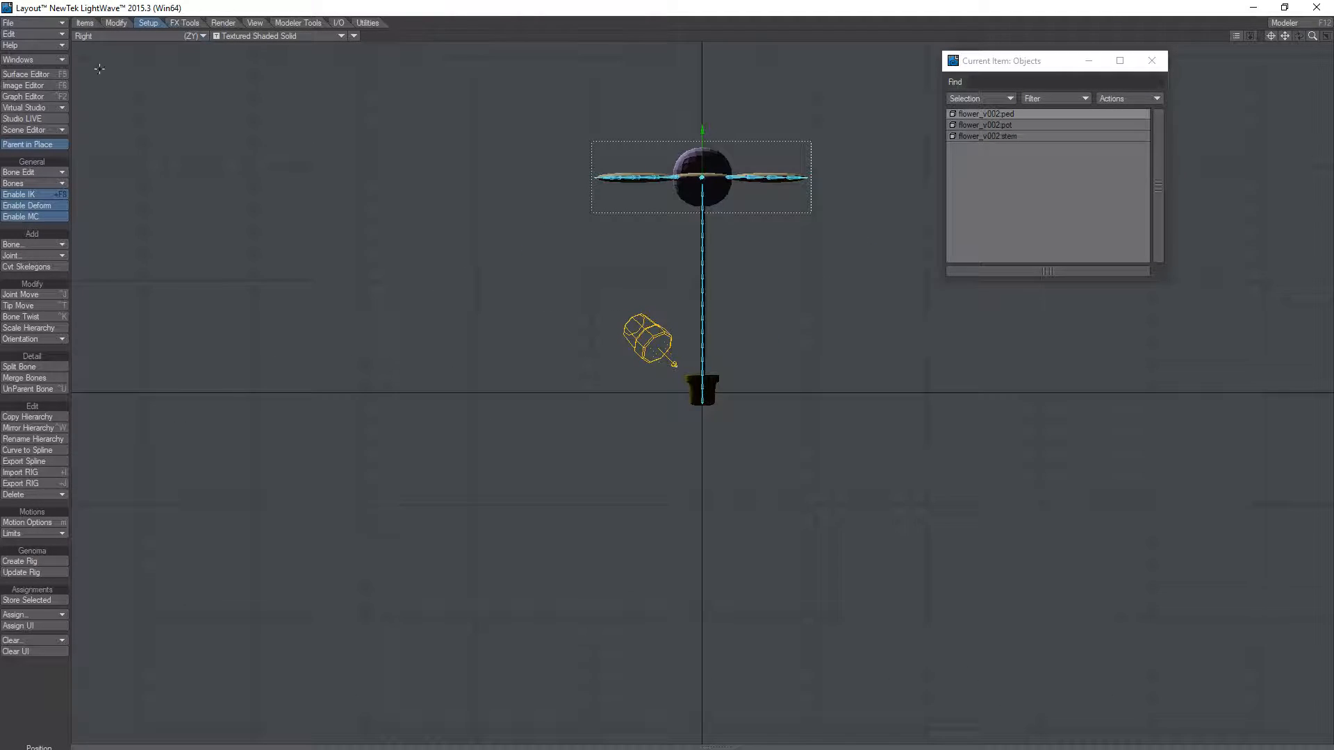
pyautogui.click(128, 36)
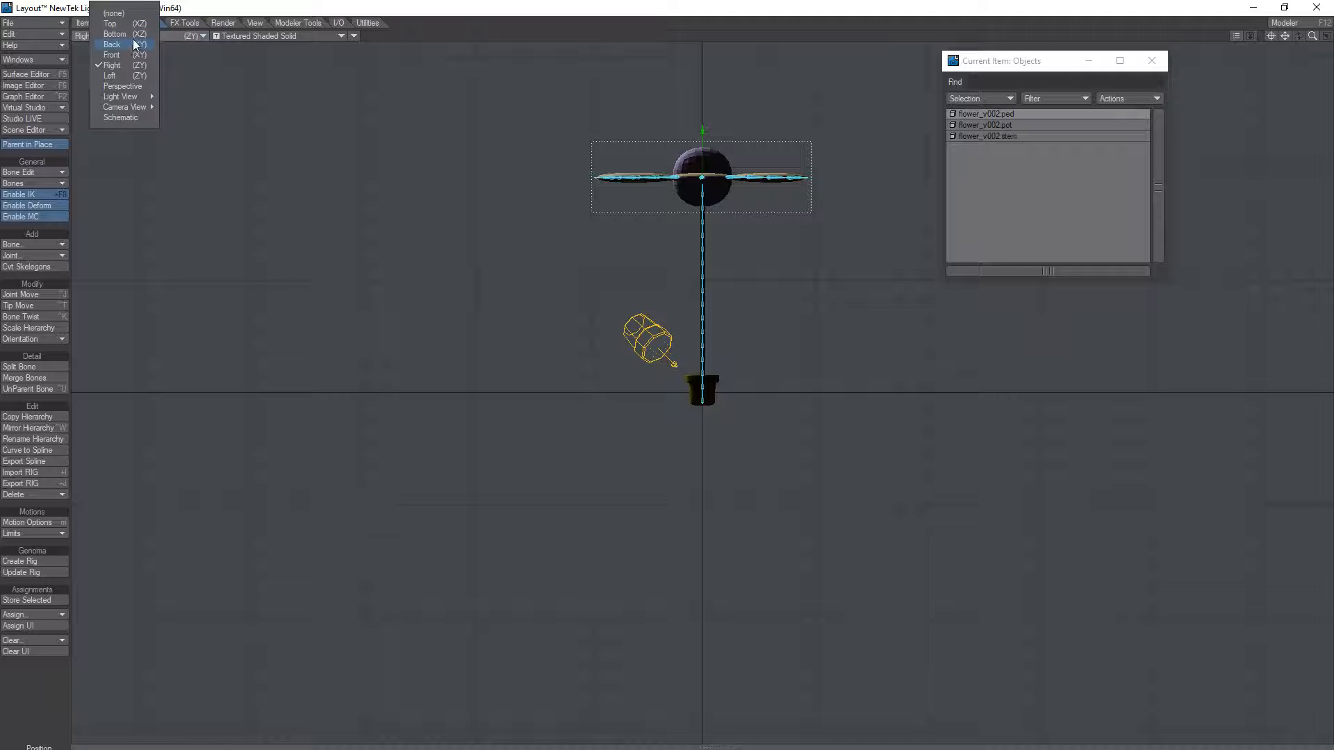
pyautogui.click(128, 86)
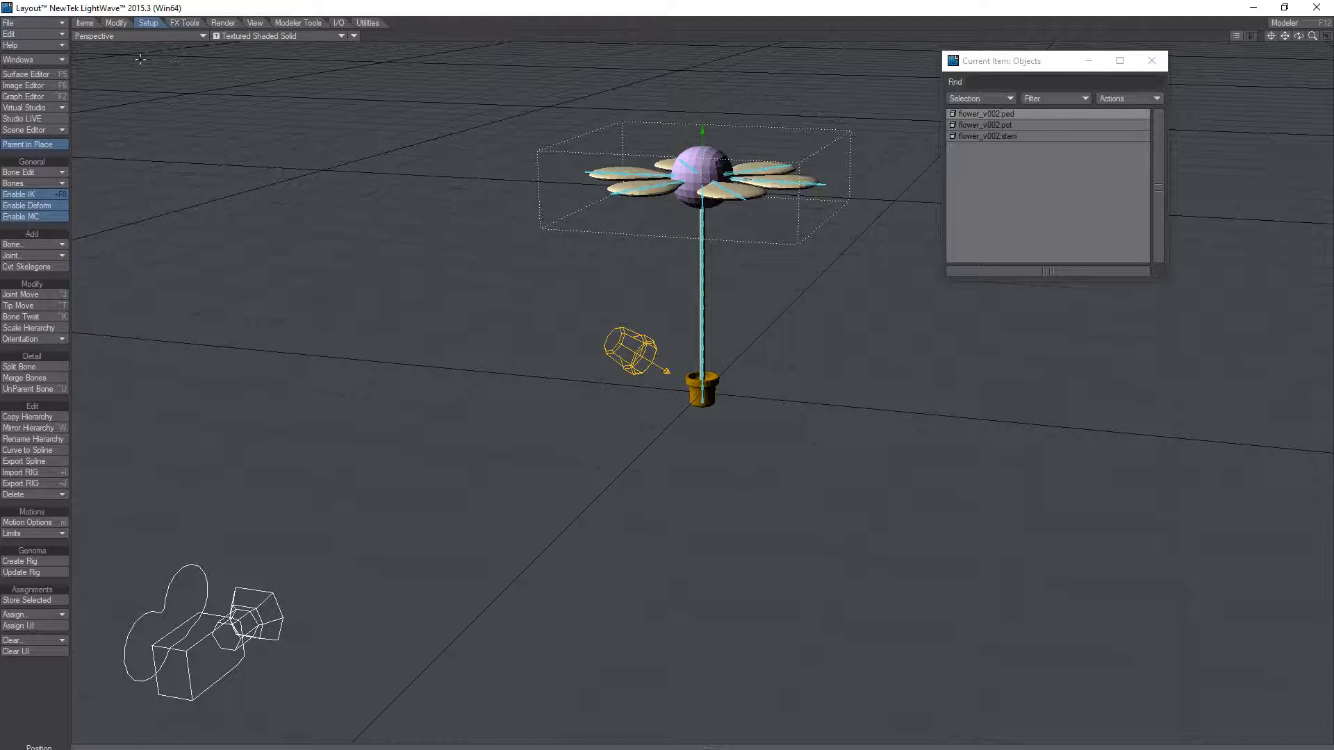
pyautogui.keyDown('alt'); pyautogui.moveTo(715, 252); pyautogui.dragTo(573, 402); pyautogui.keyUp('alt')
pyautogui.keyDown('alt'); pyautogui.keyDown('shift'); pyautogui.moveTo(687, 438); pyautogui.dragTo(640, 534); pyautogui.keyUp('shift'); pyautogui.keyUp('alt')
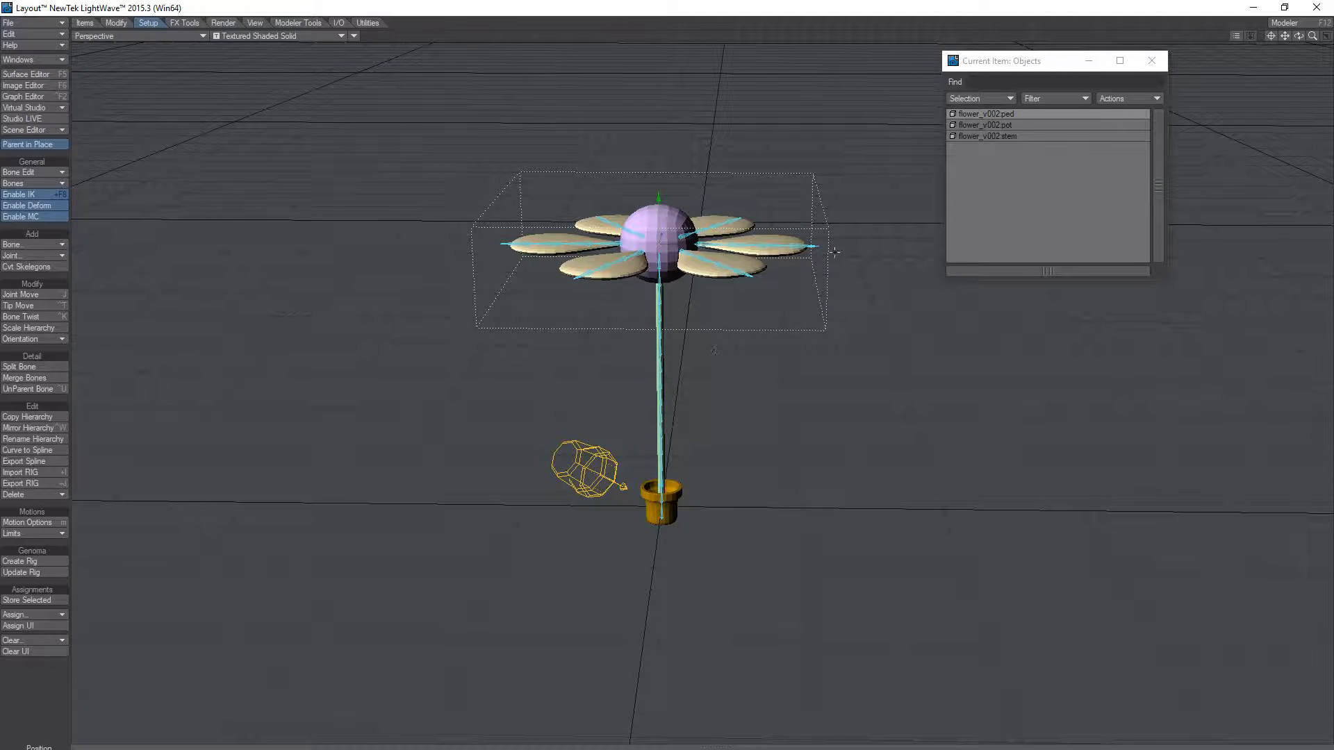
pyautogui.moveTo(777, 369); pyautogui.dragTo(777, 308, button='right')
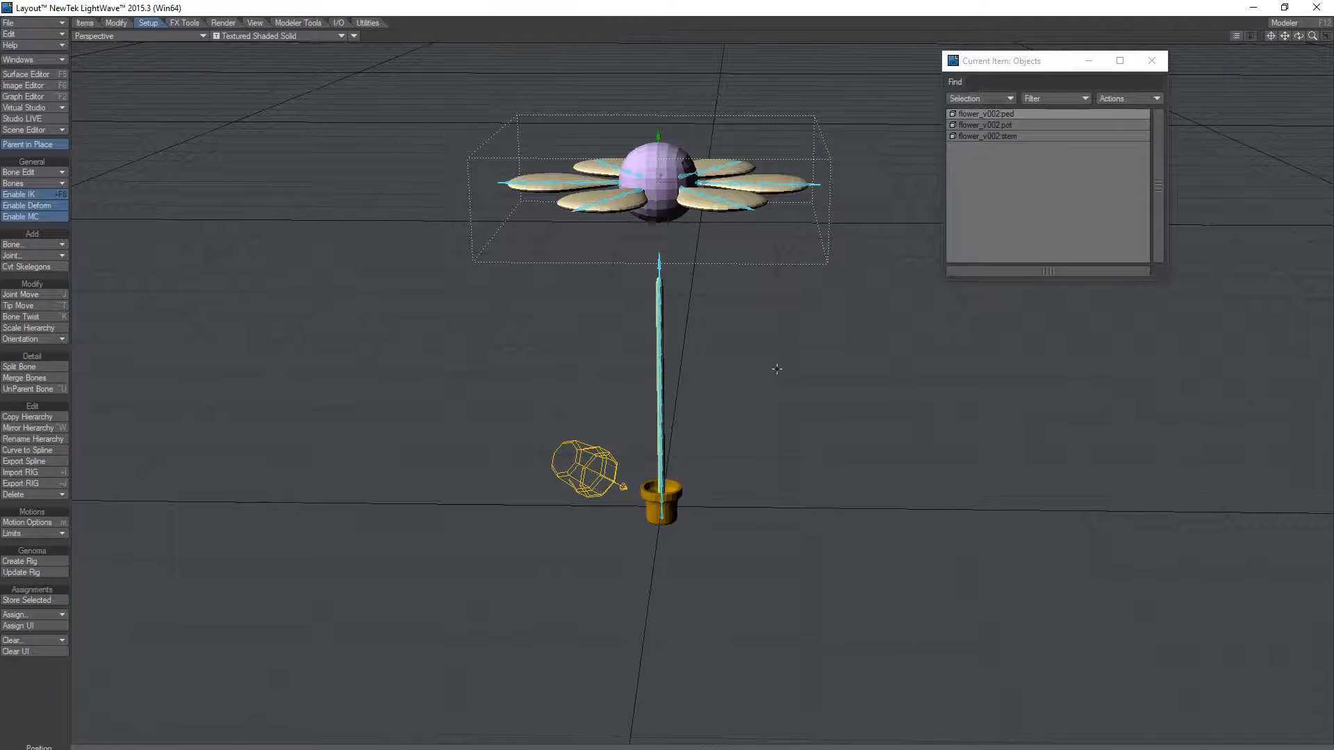
# Step: Select the topmost bone of the flower_v002:stem object and inspect it up close
pyautogui.click(658, 256)
pyautogui.press('y')
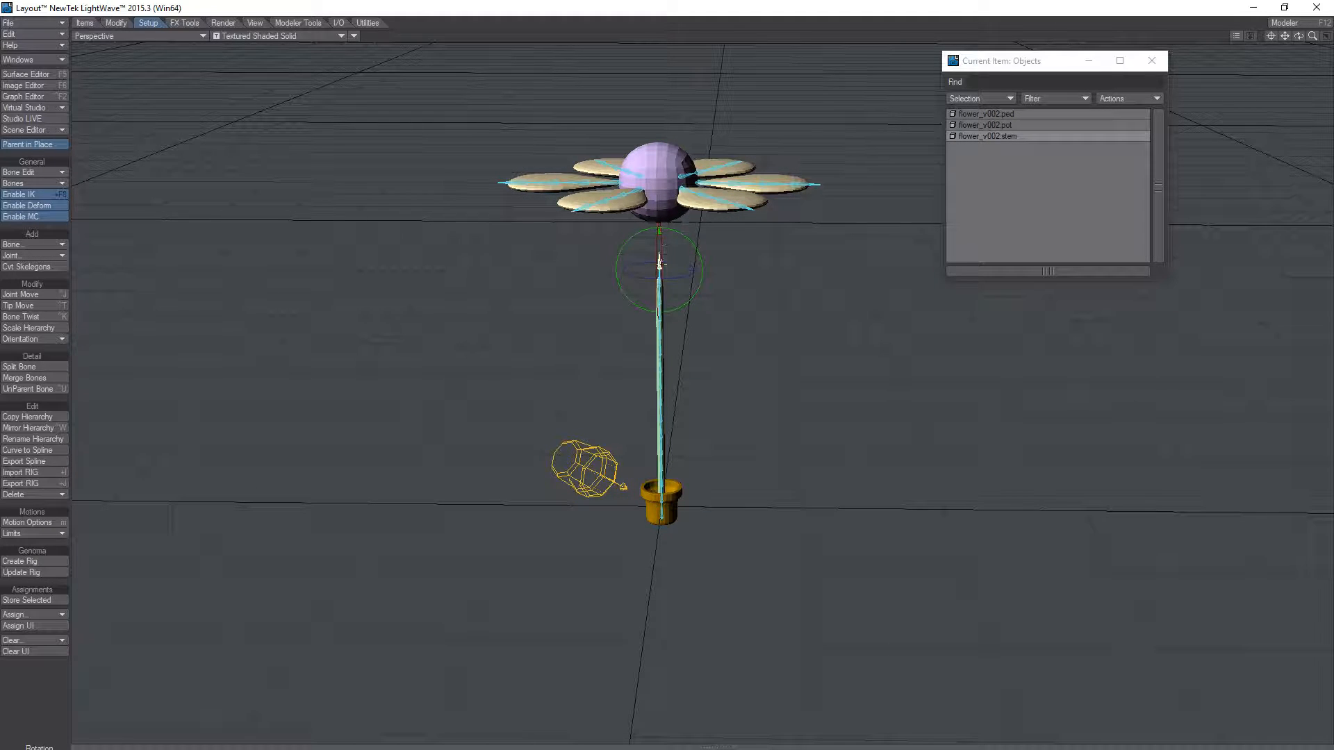
pyautogui.scroll(5, 682, 223)
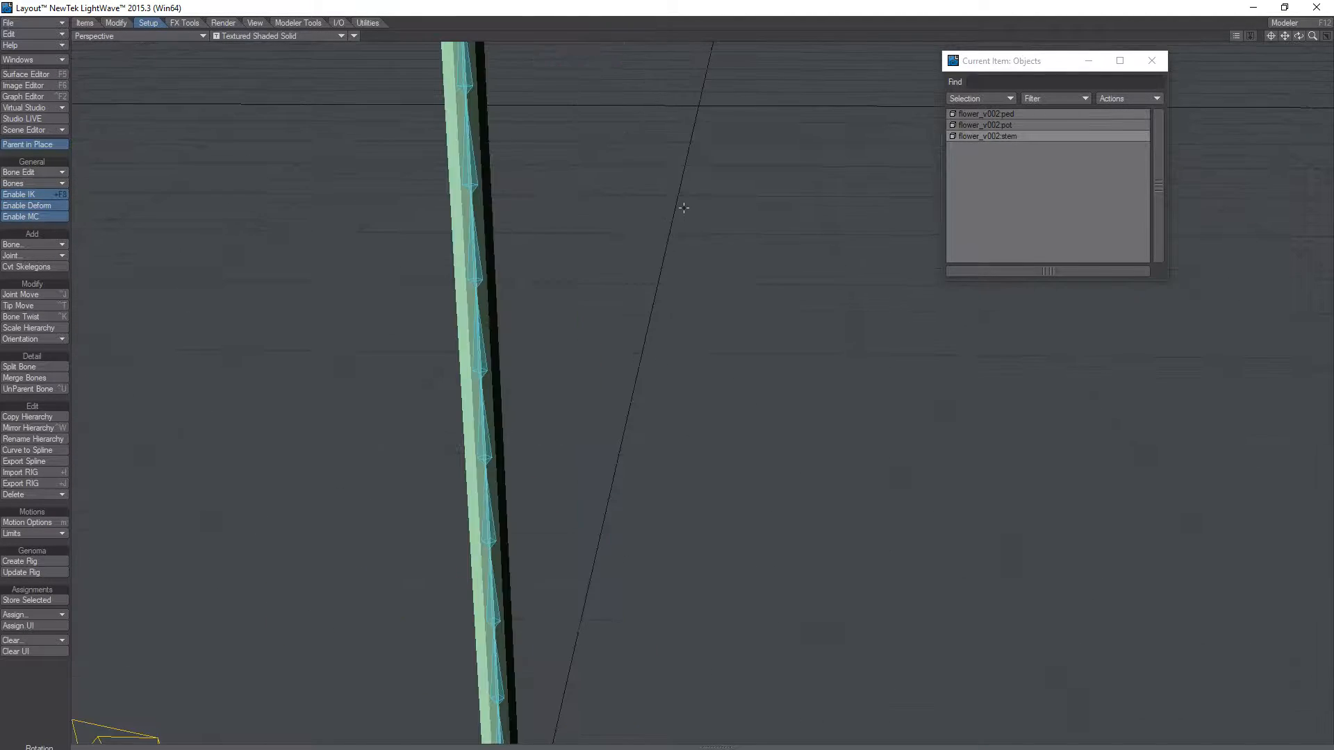
pyautogui.keyDown('alt'); pyautogui.keyDown('shift'); pyautogui.moveTo(690, 171); pyautogui.dragTo(640, 340); pyautogui.keyUp('shift'); pyautogui.keyUp('alt')
pyautogui.keyDown('alt'); pyautogui.moveTo(550, 379); pyautogui.dragTo(646, 367); pyautogui.keyUp('alt')
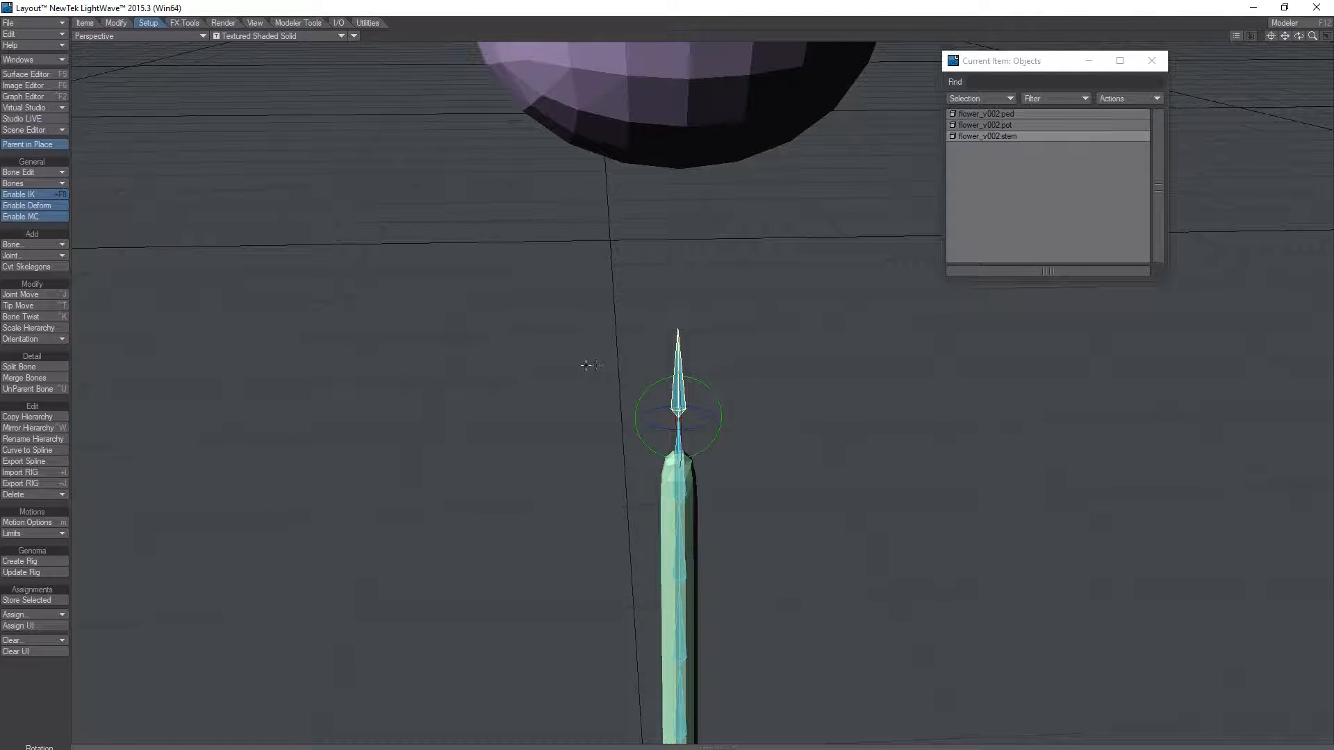
pyautogui.scroll(-5, 587, 366)
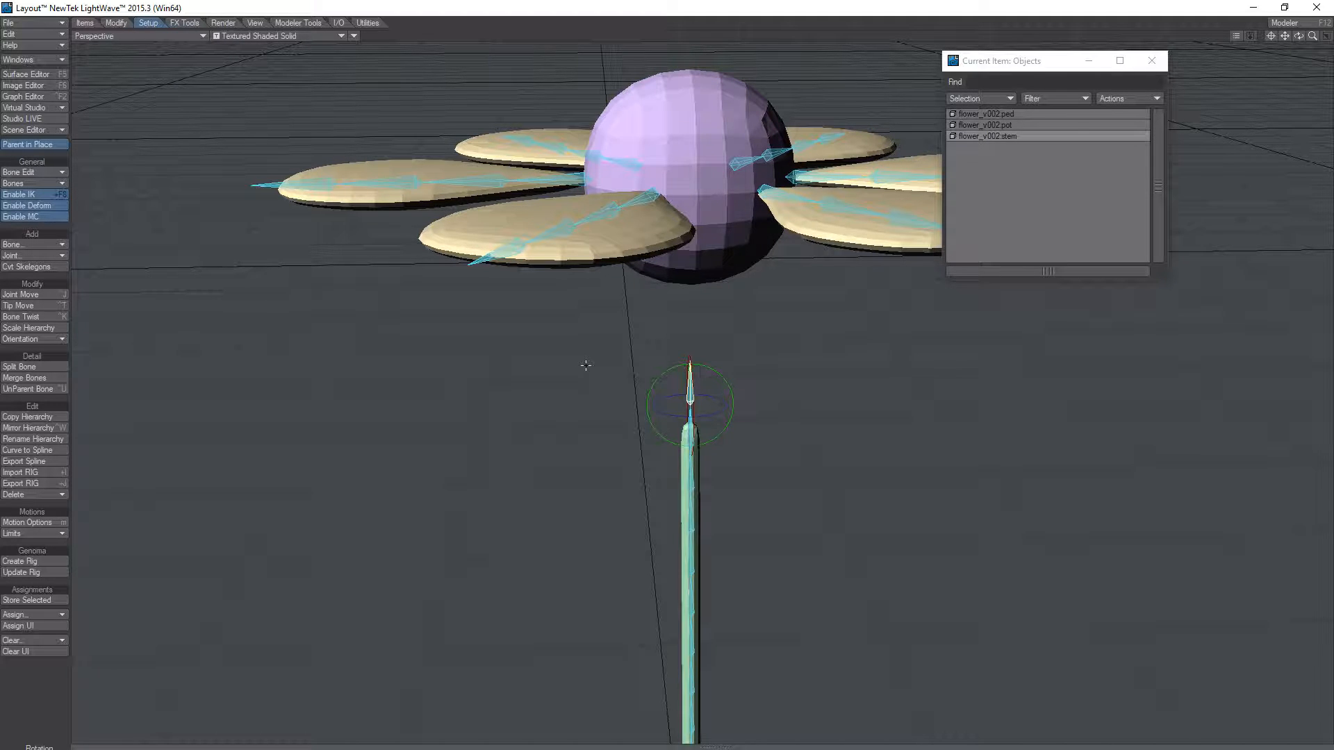
# Step: Examine the available parent items in the selected stem bone's motion options and close them without a change
pyautogui.press('m')
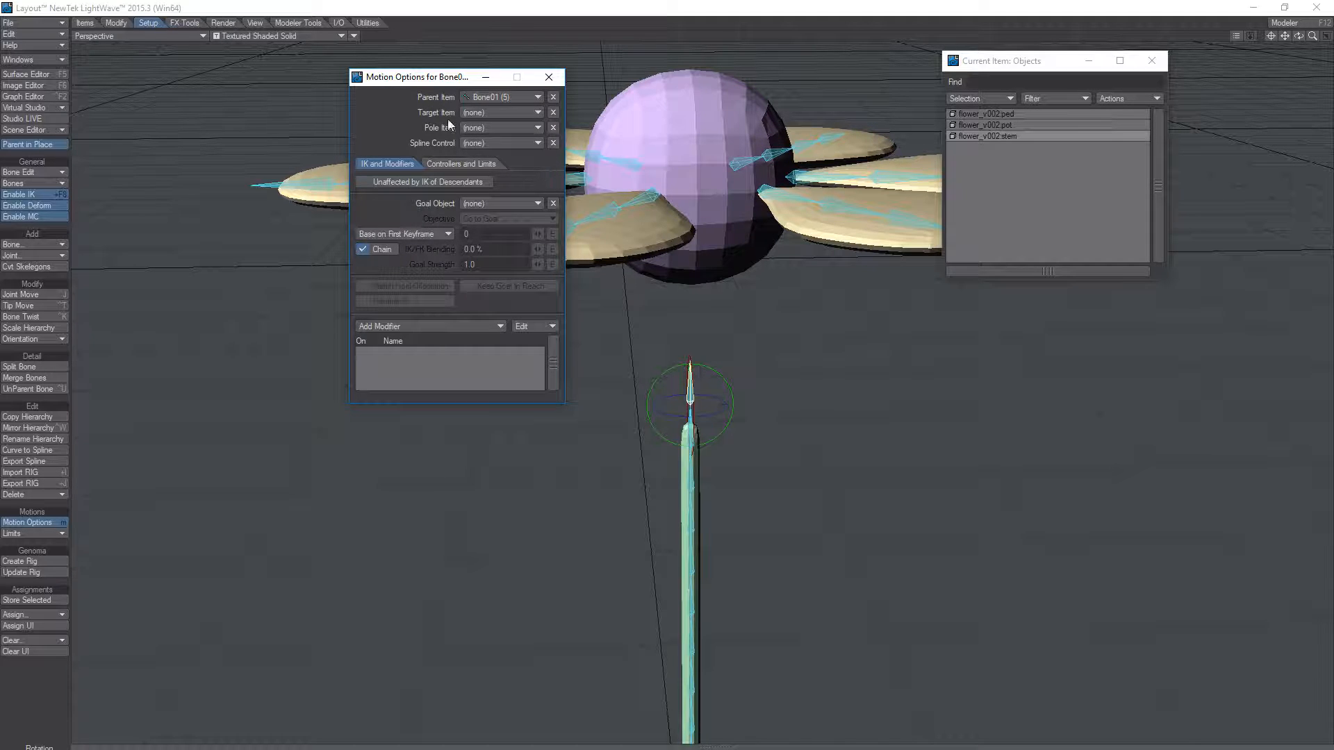
pyautogui.click(474, 98)
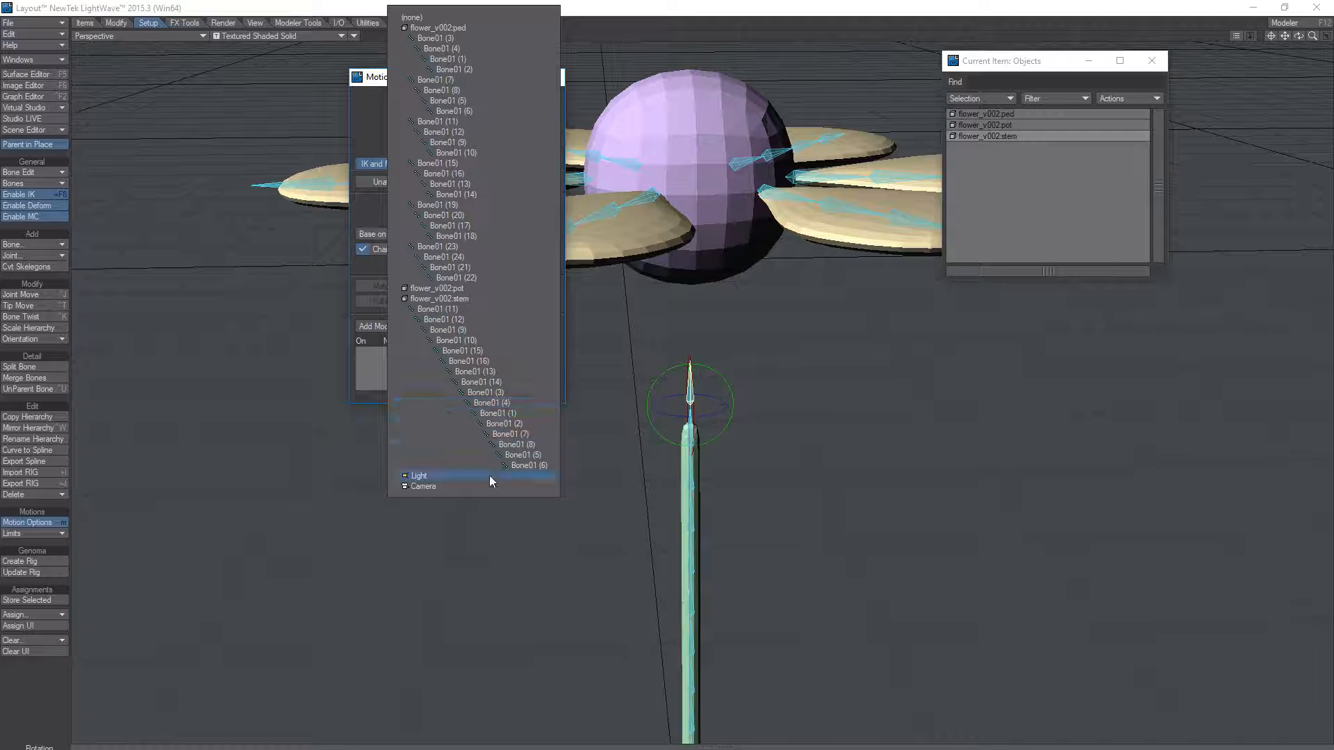
pyautogui.click(127, 168)
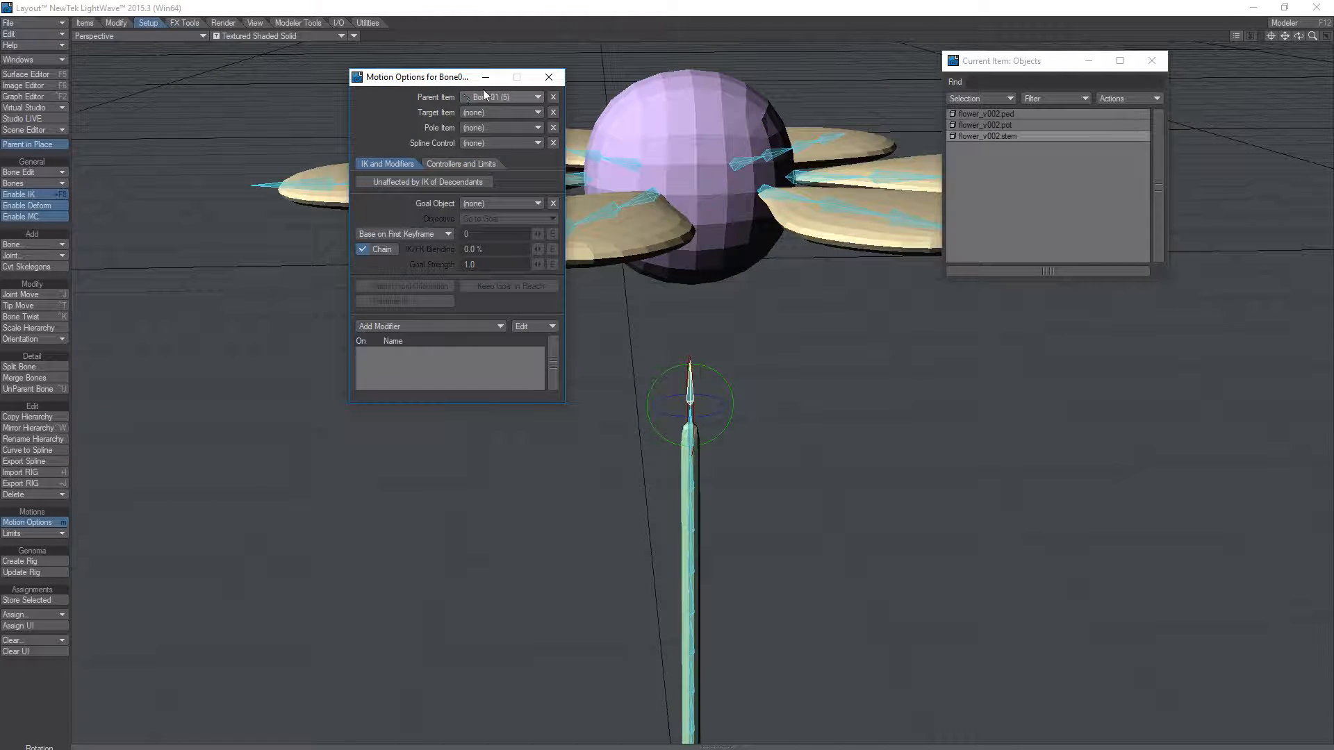
pyautogui.click(552, 74)
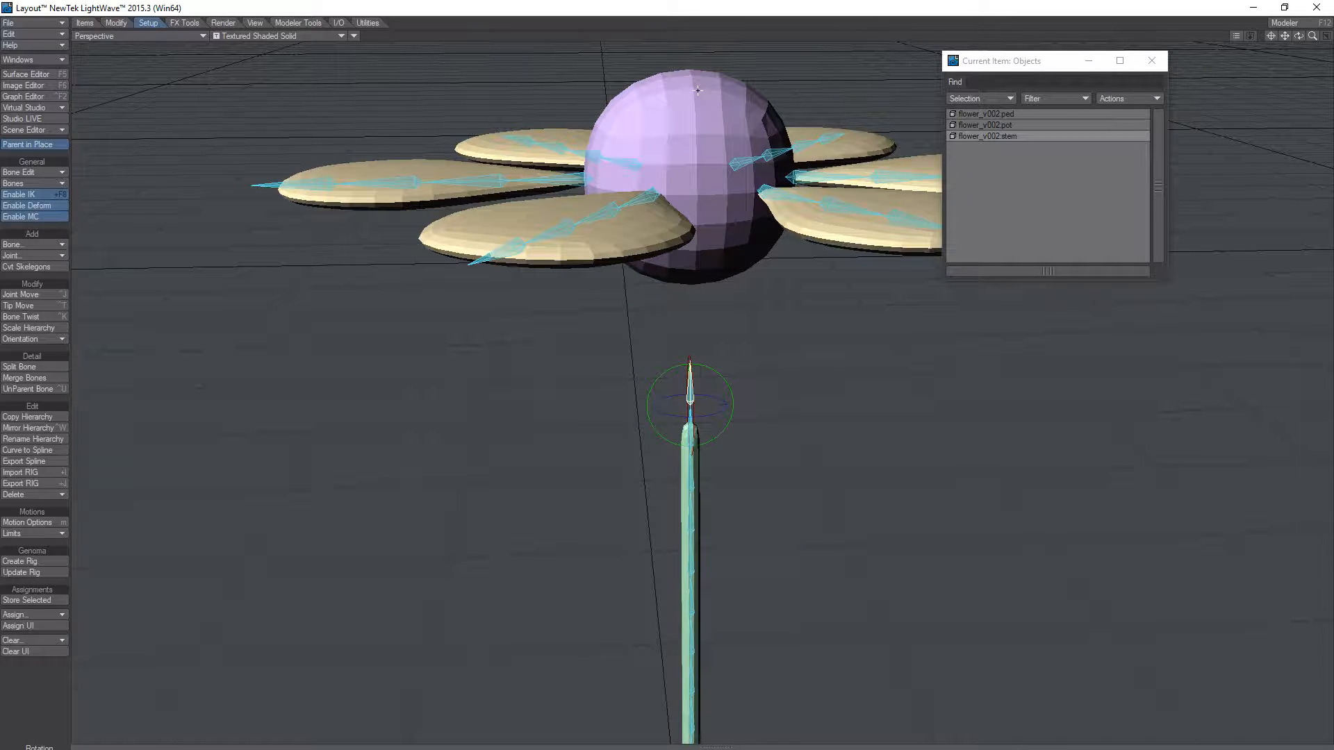
# Step: Parent the flower_v002:ped object to the topmost stem bone and lower it back onto the stem's upper end
pyautogui.click(999, 115)
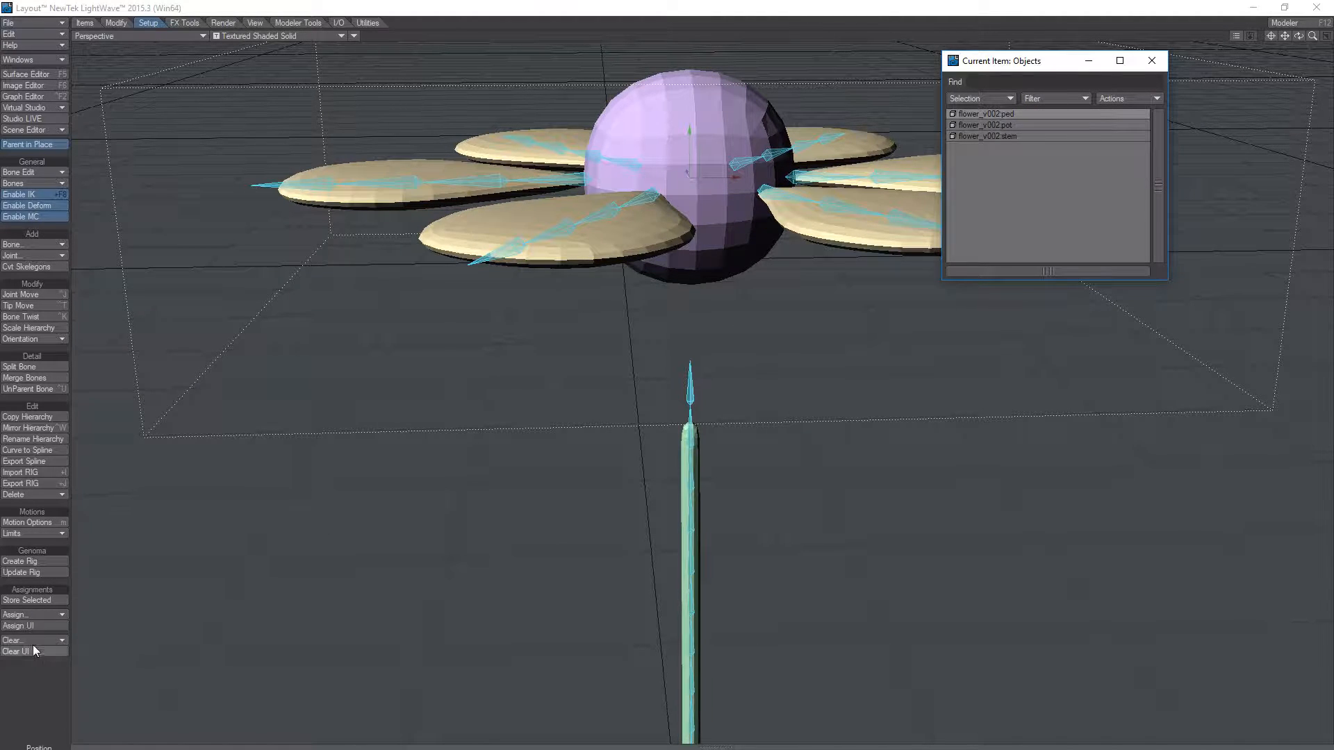
pyautogui.click(34, 617)
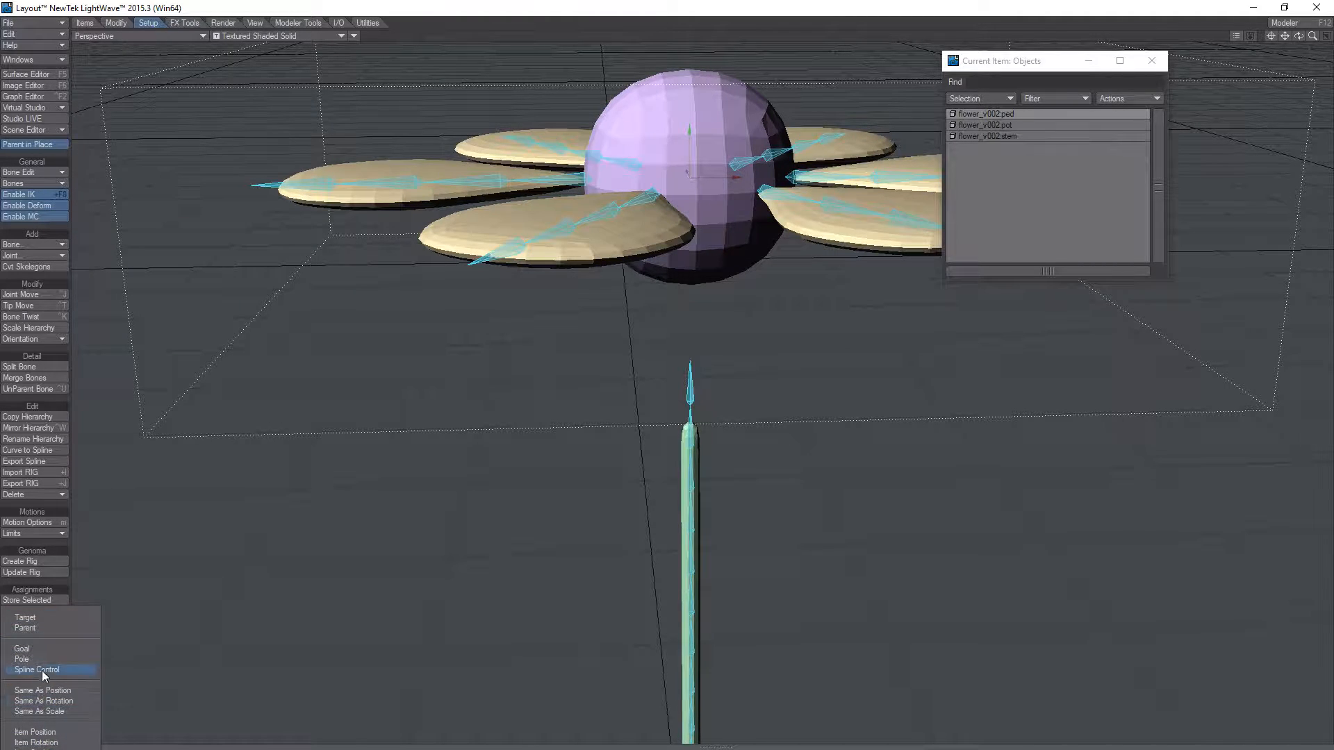
pyautogui.click(49, 631)
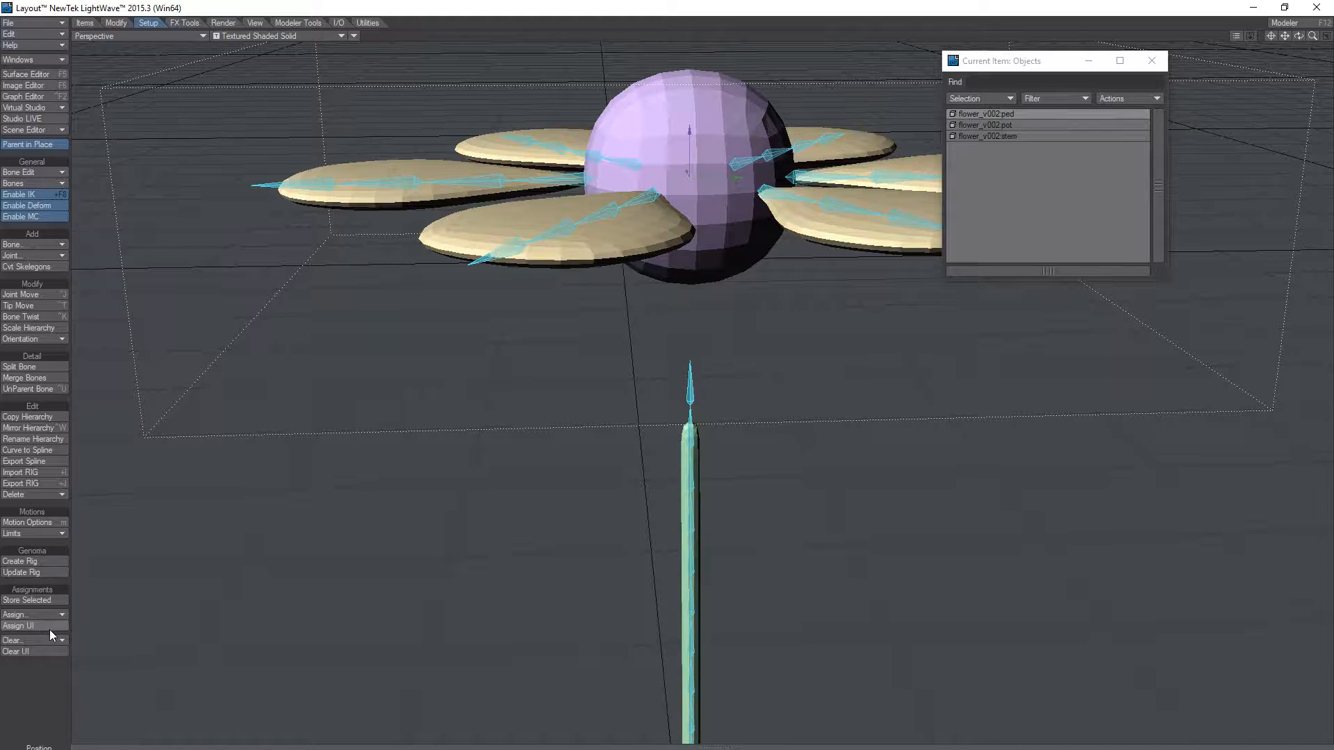
pyautogui.moveTo(688, 130); pyautogui.dragTo(690, 295)
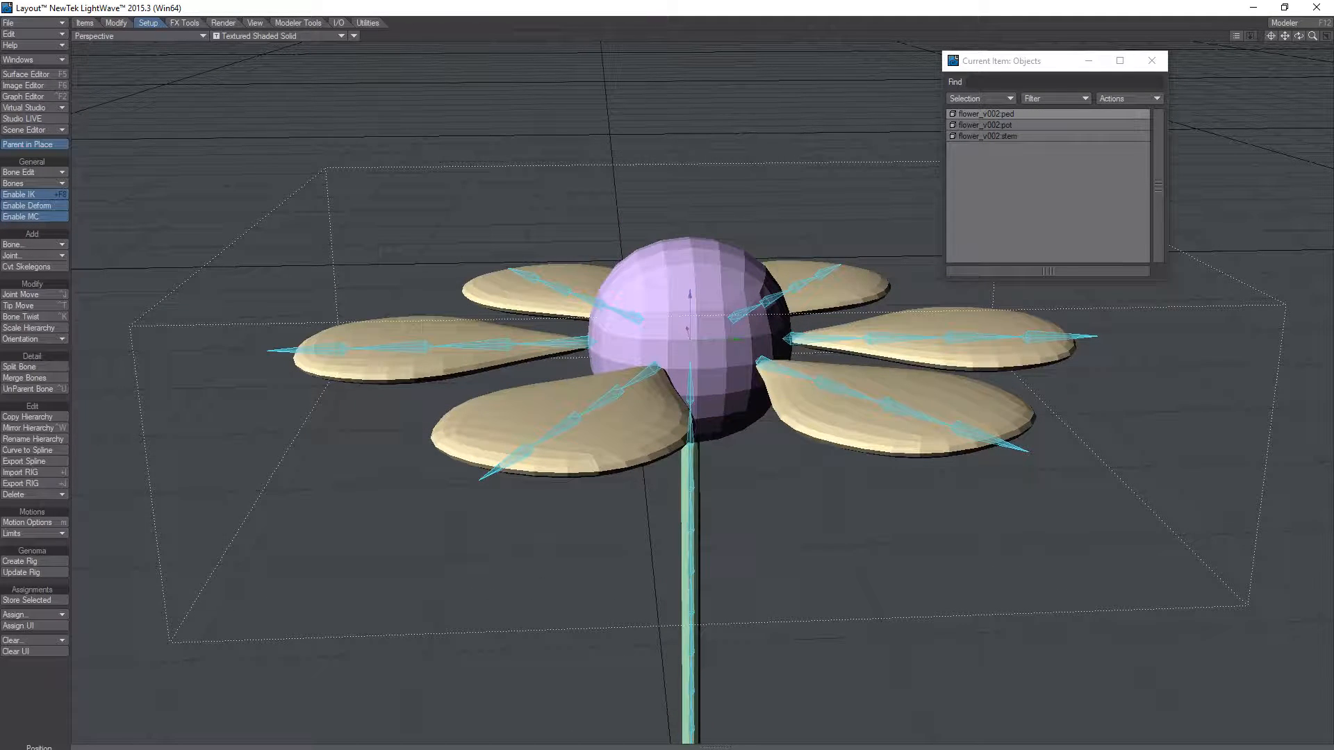
# Step: Reselect the flower_v002:ped object and create a key for its position on the stem
pyautogui.click(692, 546)
pyautogui.press('y')
pyautogui.click(732, 306)
pyautogui.click(1002, 113)
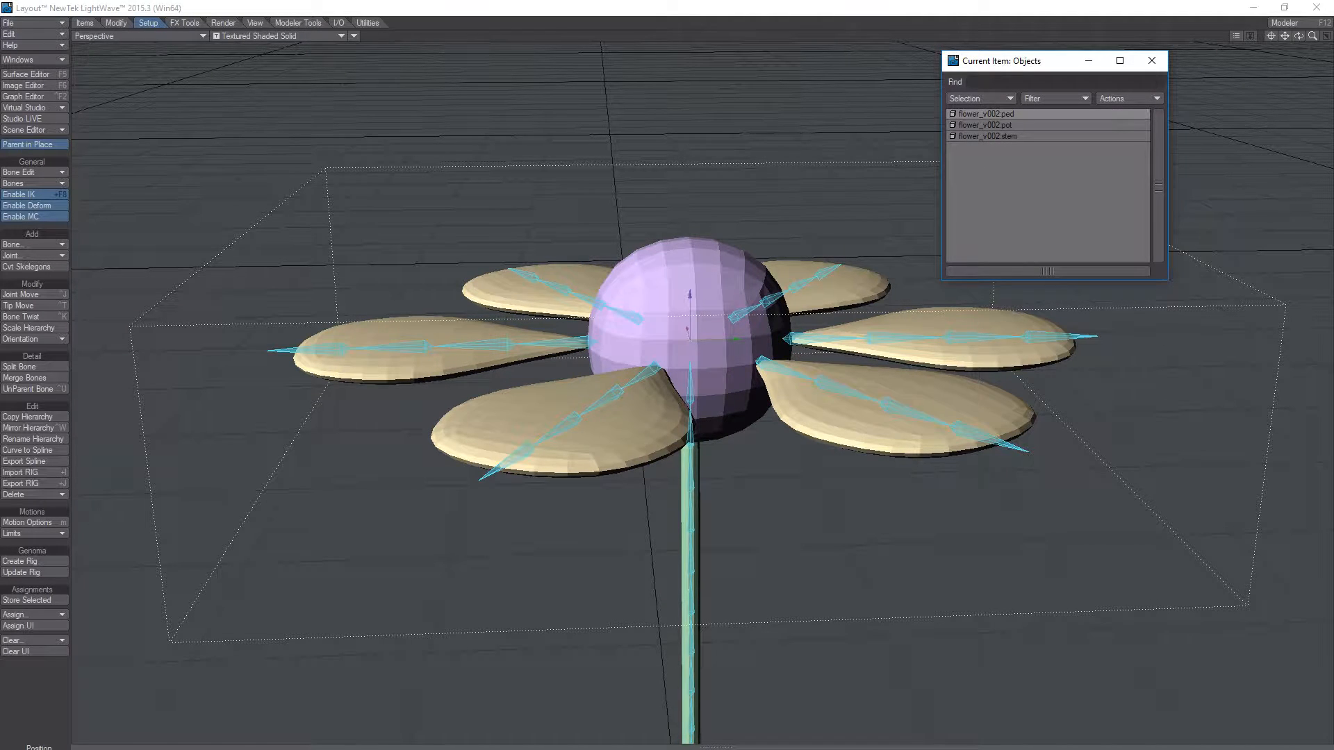
pyautogui.moveTo(689, 295)
pyautogui.mouseDown()
pyautogui.moveTo(689, 130)
pyautogui.moveTo(689, 399)
pyautogui.moveTo(689, 295)
pyautogui.mouseUp()
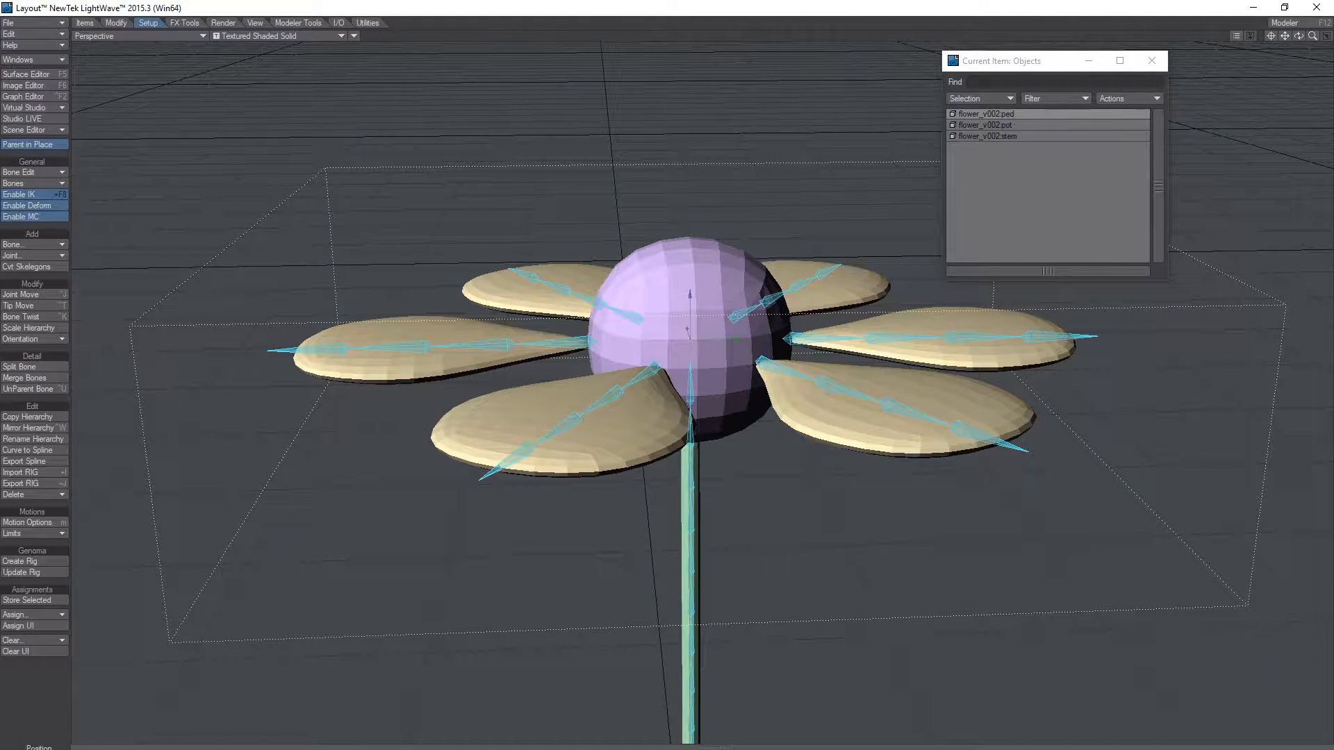
pyautogui.press('Return')
pyautogui.click(1036, 102)
# Step: Select several consecutive bones in the middle of the stem and rotate them to bend the stem with the attached flower head
pyautogui.keyDown('alt'); pyautogui.moveTo(797, 471); pyautogui.dragTo(774, 497); pyautogui.keyUp('alt')
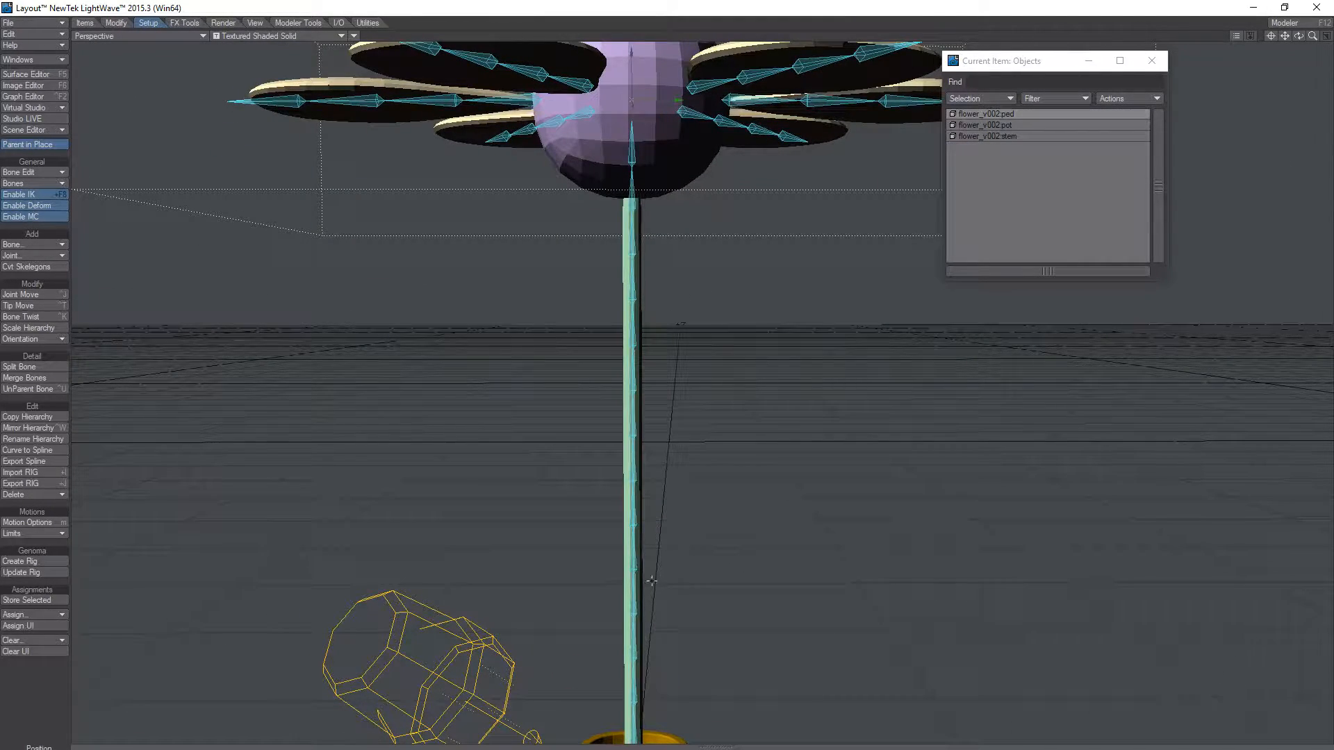
pyautogui.click(634, 473)
pyautogui.click(633, 473)
pyautogui.keyDown('shift'); pyautogui.click(633, 431); pyautogui.keyUp('shift')
pyautogui.keyDown('shift'); pyautogui.click(633, 386); pyautogui.keyUp('shift')
pyautogui.keyDown('shift'); pyautogui.click(633, 341); pyautogui.keyUp('shift')
pyautogui.moveTo(667, 381); pyautogui.dragTo(681, 324)
pyautogui.moveTo(486, 375); pyautogui.dragTo(457, 349)
# Step: Work through the flower_v002:stem bones and rotate the upper ones to tilt the attached flower head sideways
pyautogui.press('Down')
pyautogui.press('Down')
pyautogui.press('Down')
pyautogui.press('Down')
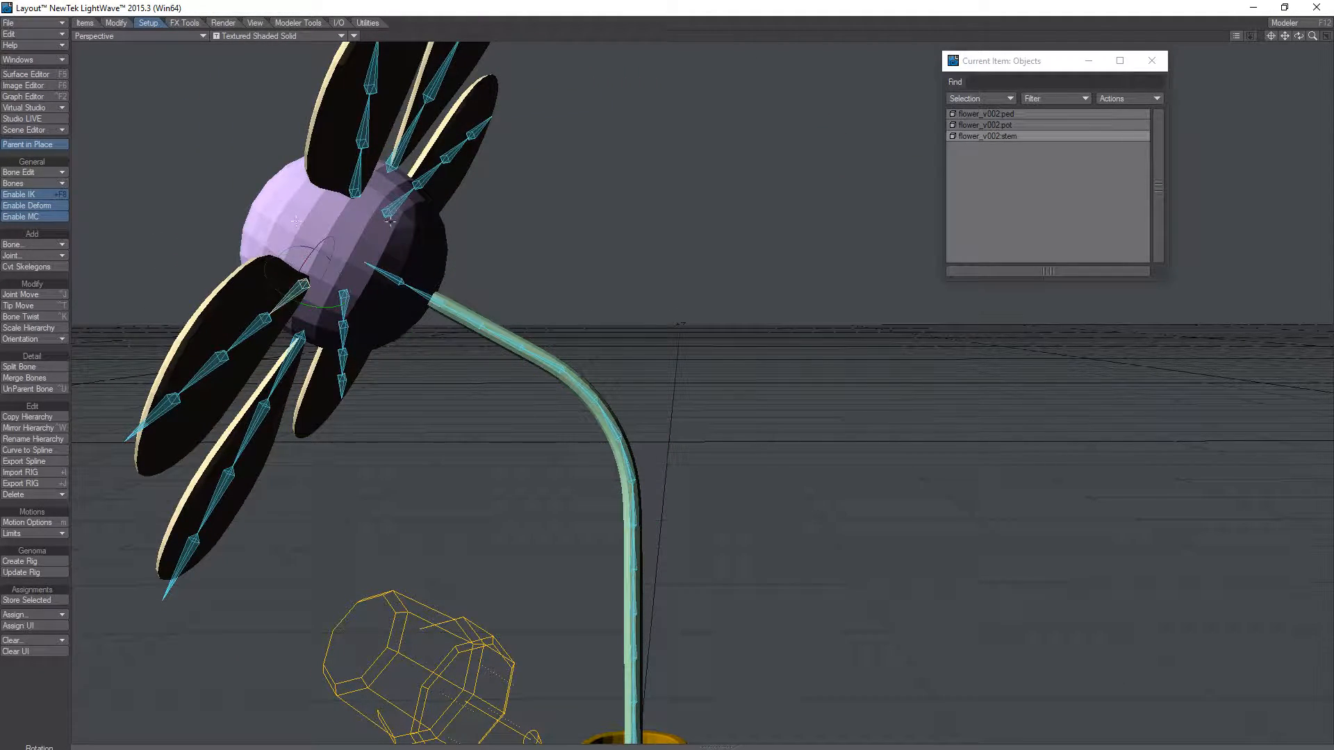
# Step: Try rotating the flower_v002:ped object at the end of the bent stem and undo the test poses
pyautogui.click(980, 114)
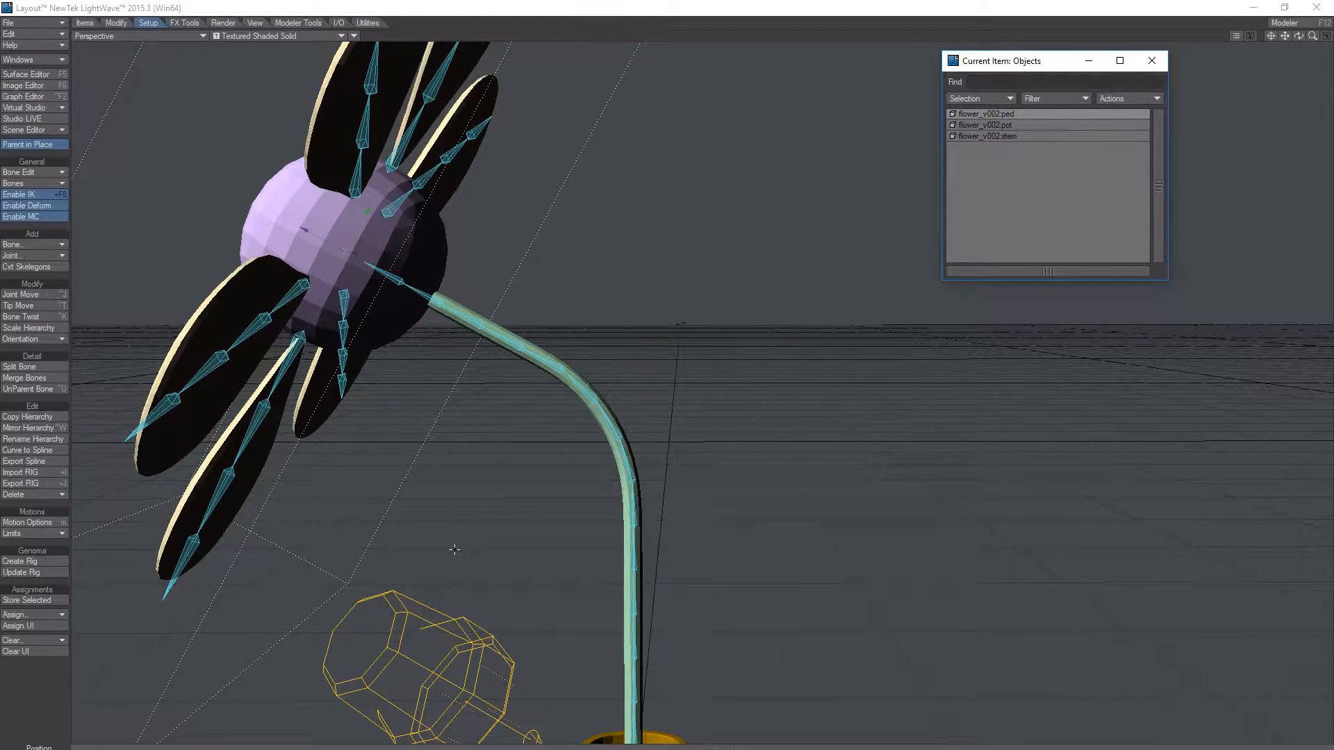
pyautogui.press('y')
pyautogui.moveTo(418, 597); pyautogui.dragTo(743, 579)
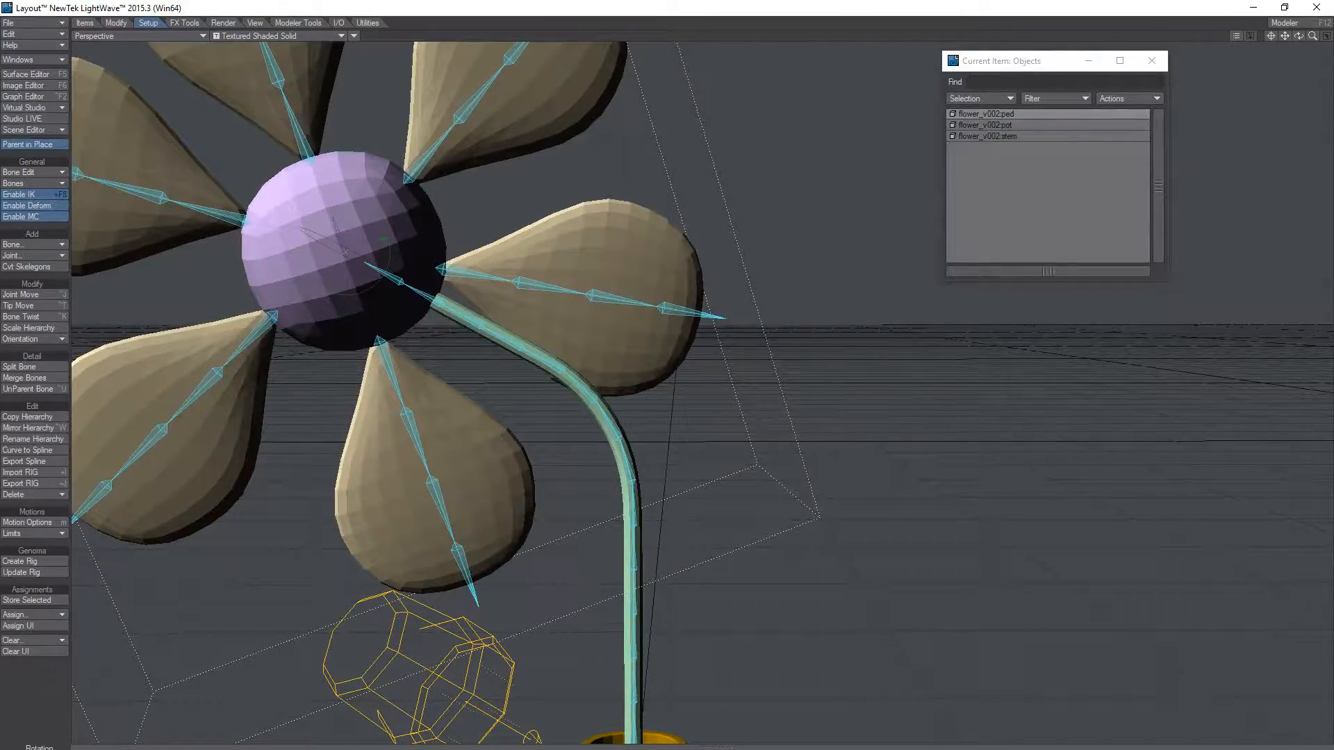
pyautogui.hotkey('ctrl', 'z')
# Step: Try moving the flower_v002:pot object away from the stem and undo the moves
pyautogui.keyDown('alt'); pyautogui.keyDown('shift'); pyautogui.moveTo(742, 655); pyautogui.dragTo(741, 464); pyautogui.keyUp('shift'); pyautogui.keyUp('alt')
pyautogui.click(656, 636)
pyautogui.press('t')
pyautogui.moveTo(740, 667)
pyautogui.mouseDown()
pyautogui.moveTo(723, 615)
pyautogui.moveTo(959, 598)
pyautogui.moveTo(766, 615)
pyautogui.moveTo(788, 630)
pyautogui.moveTo(716, 657)
pyautogui.mouseUp()
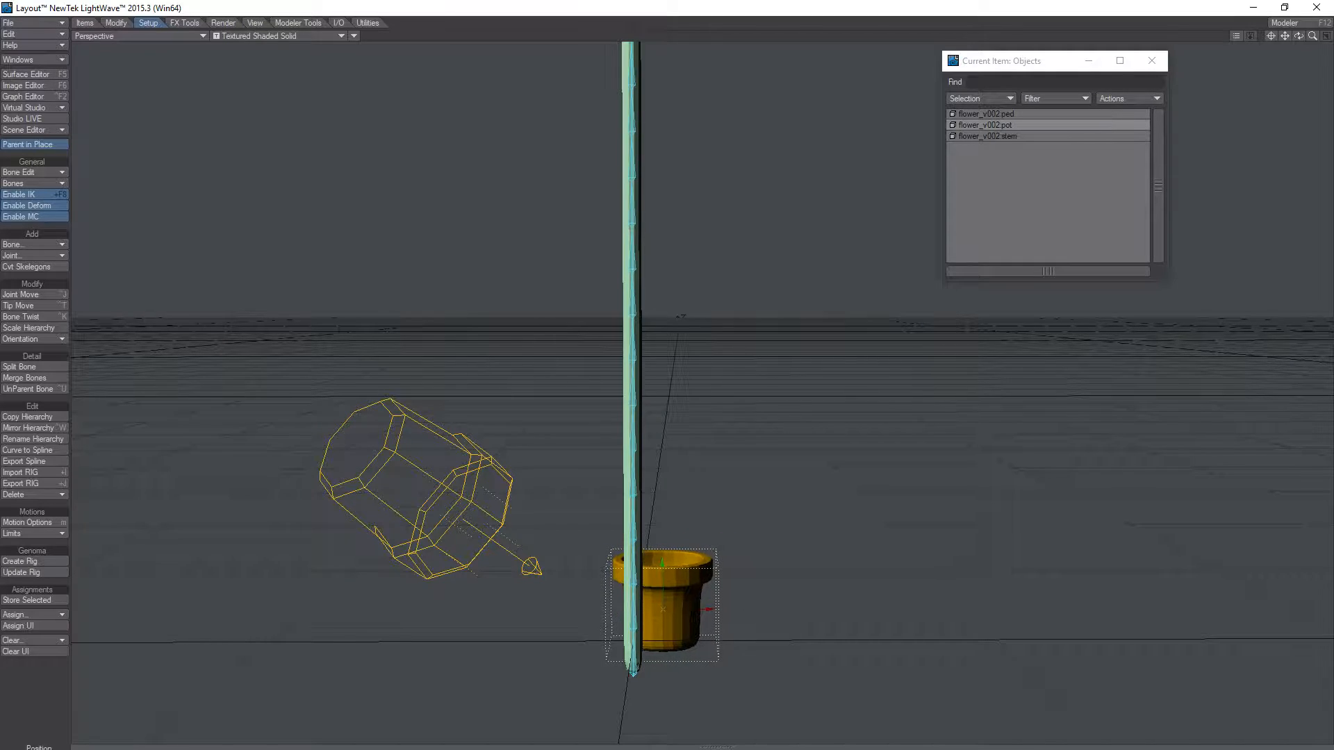
pyautogui.moveTo(837, 506); pyautogui.dragTo(747, 527)
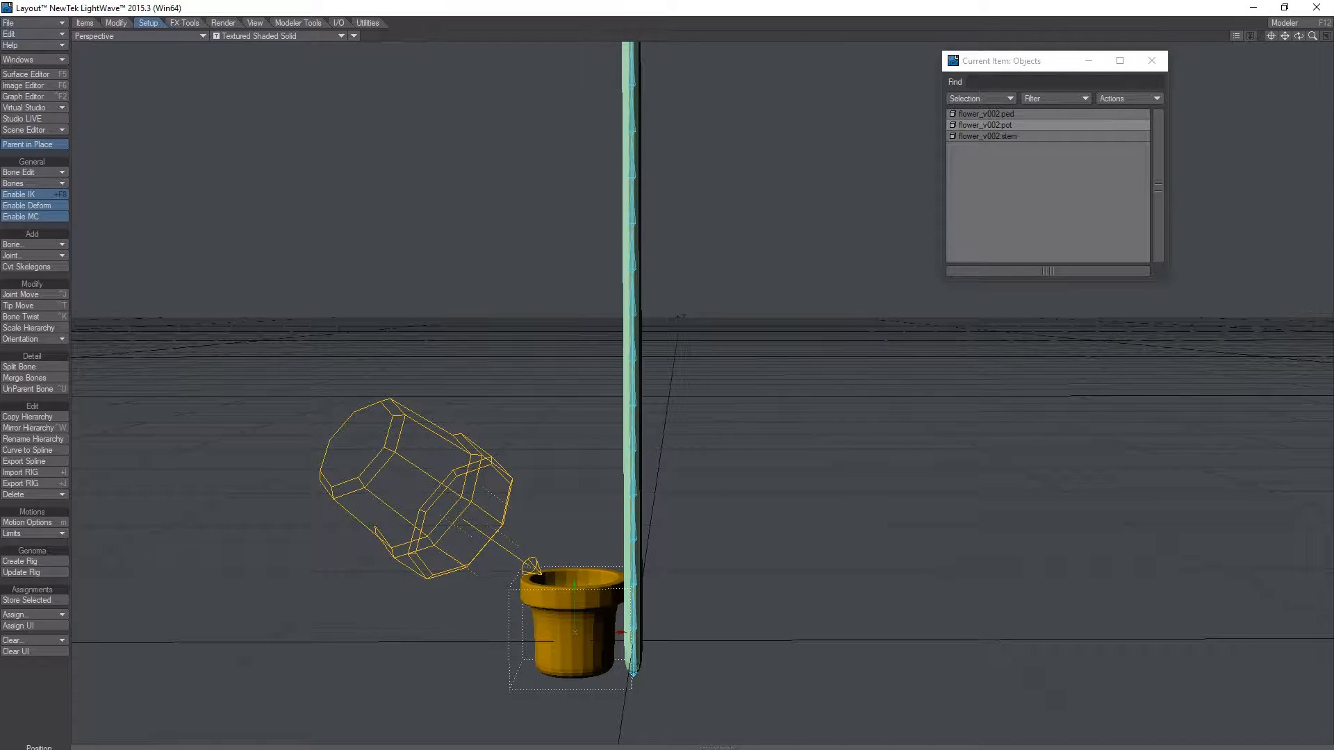
pyautogui.hotkey('ctrl', 'z')
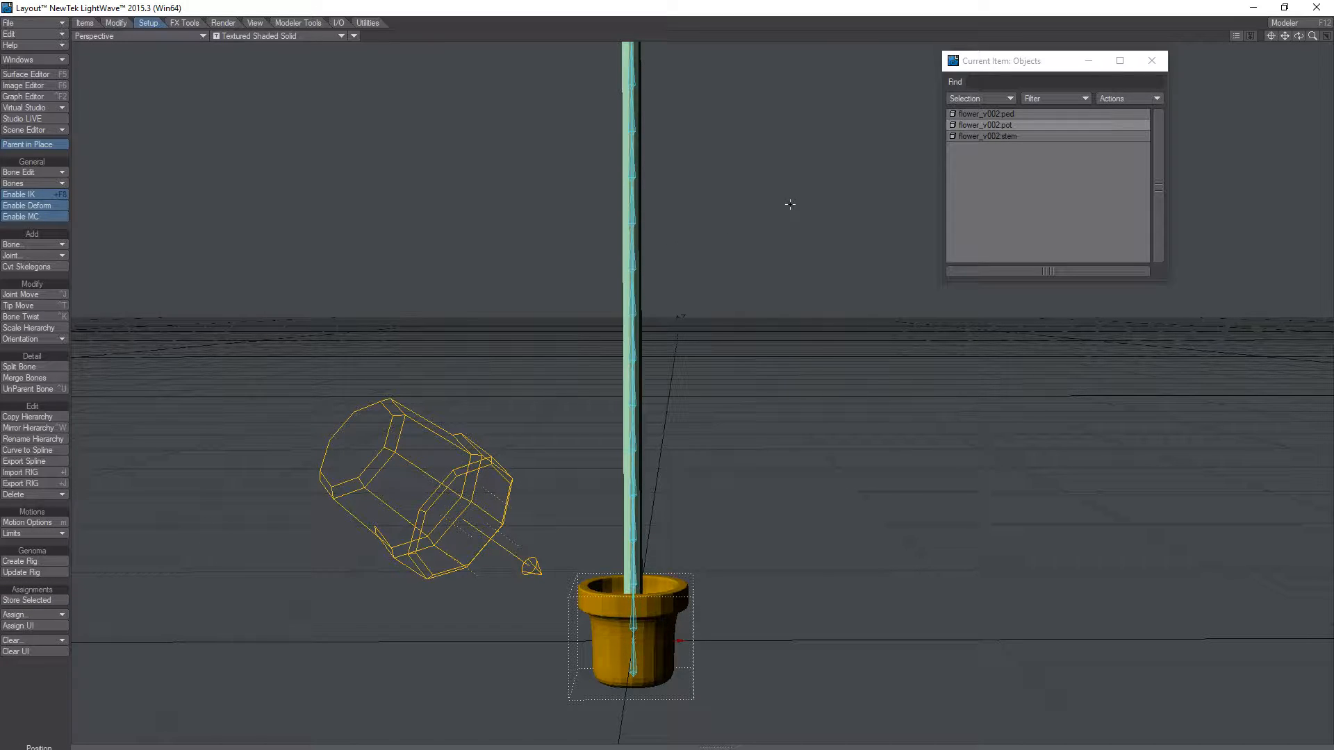
# Step: Assign the flower_v002:pot object as parent of the flower_v002:stem object
pyautogui.click(996, 136)
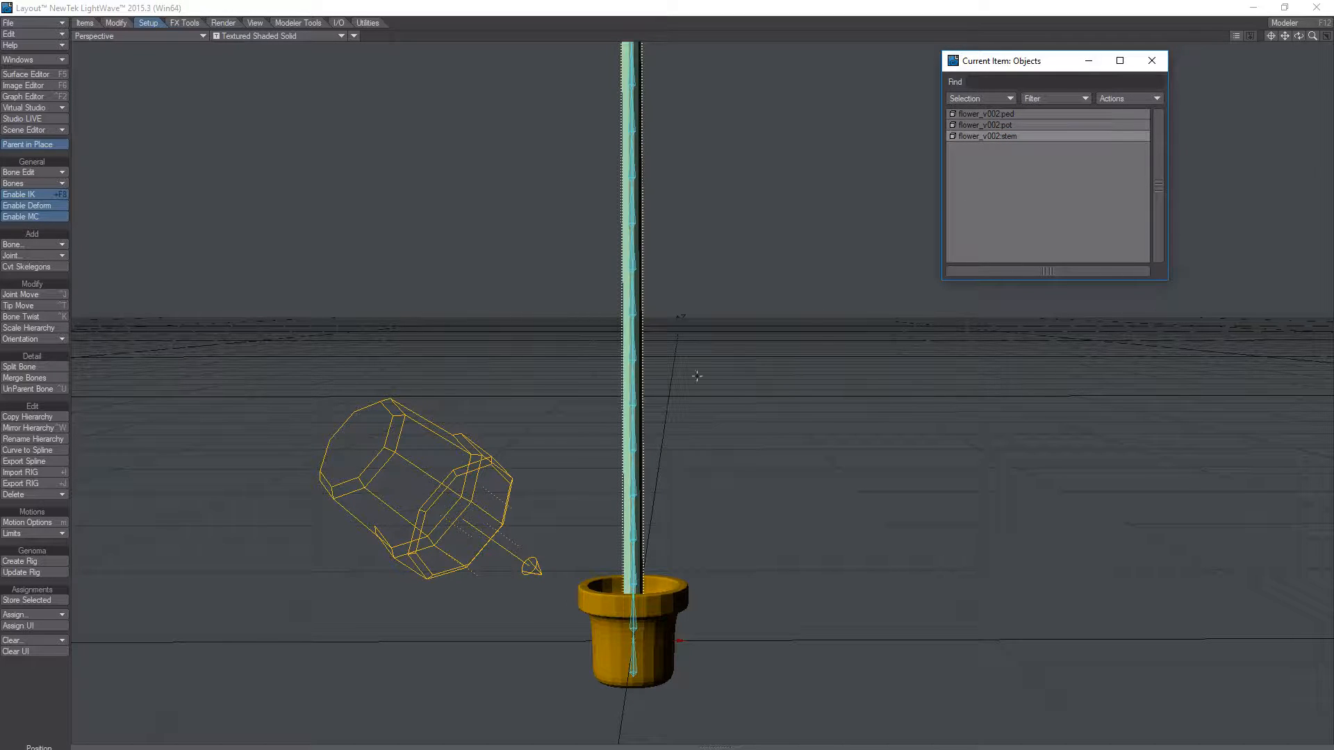
pyautogui.click(53, 615)
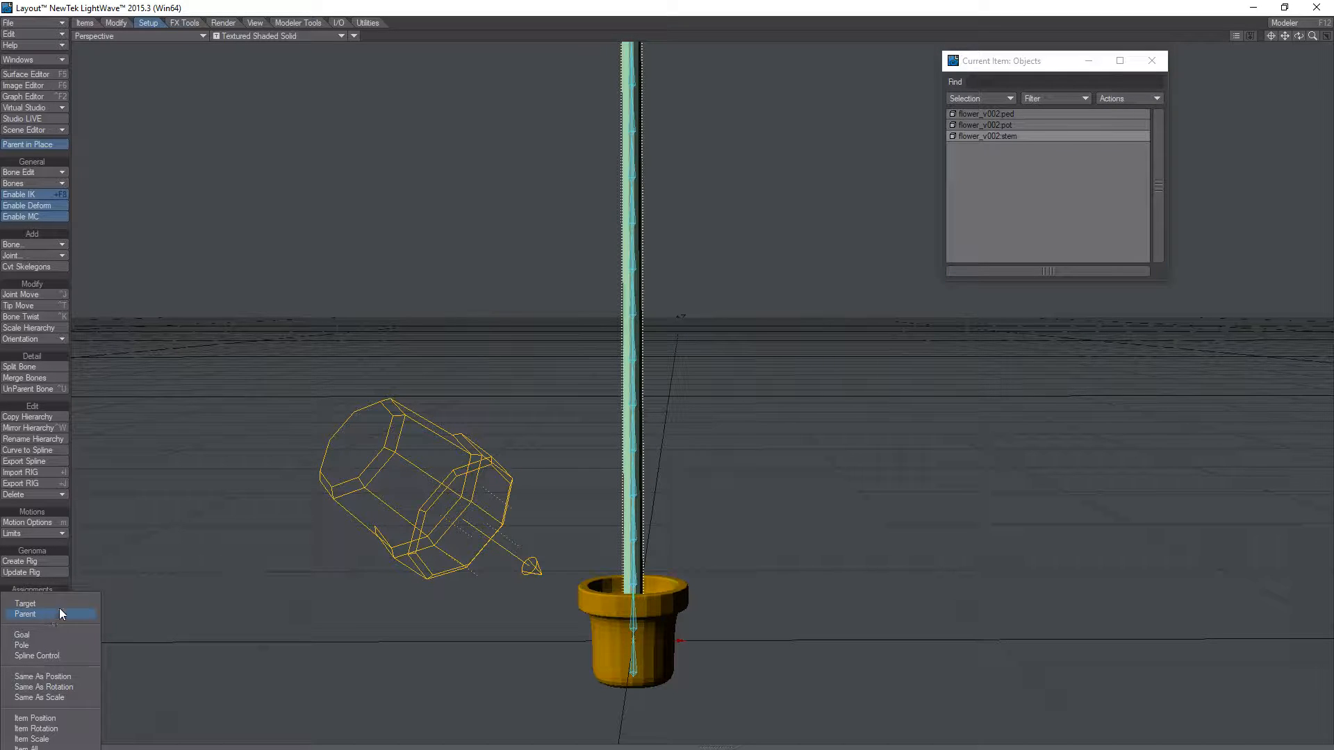
pyautogui.click(45, 616)
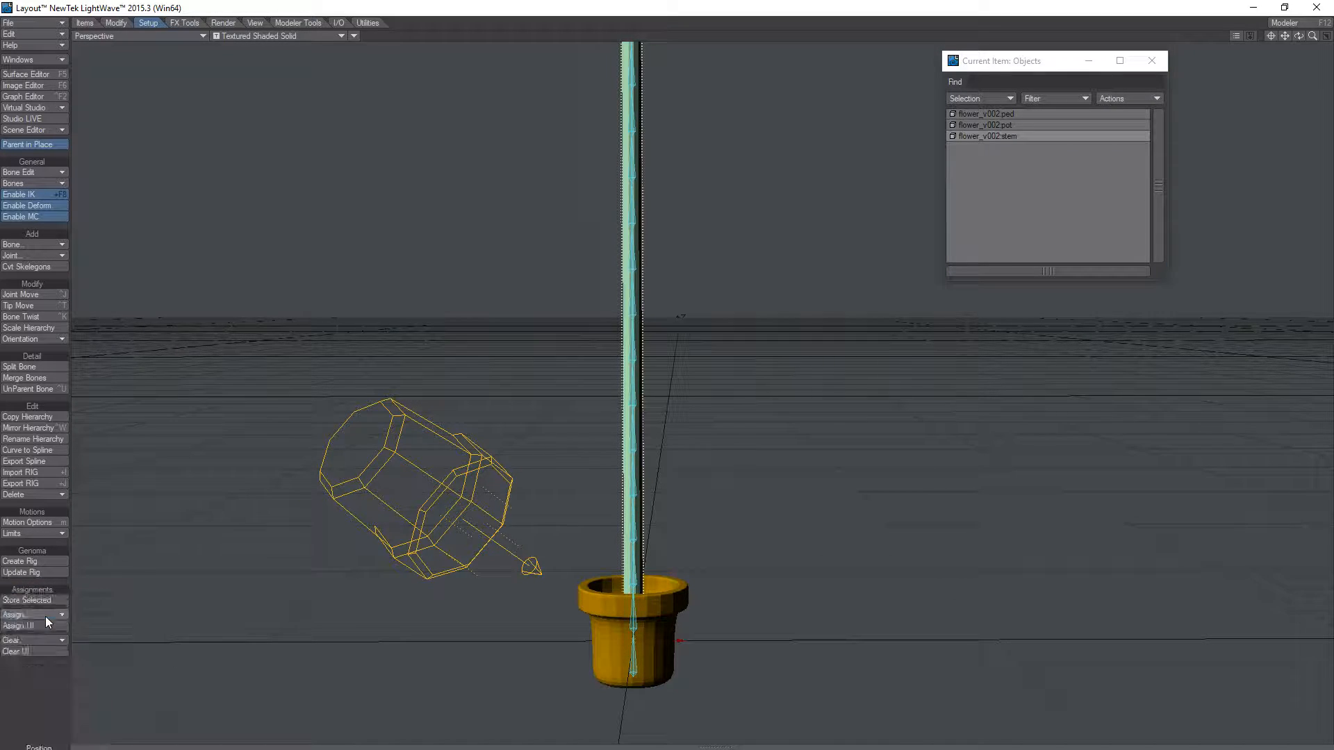
# Step: Test the parenting by moving the pot across the ground, and undo a small test move of the stem
pyautogui.moveTo(581, 592); pyautogui.dragTo(809, 163)
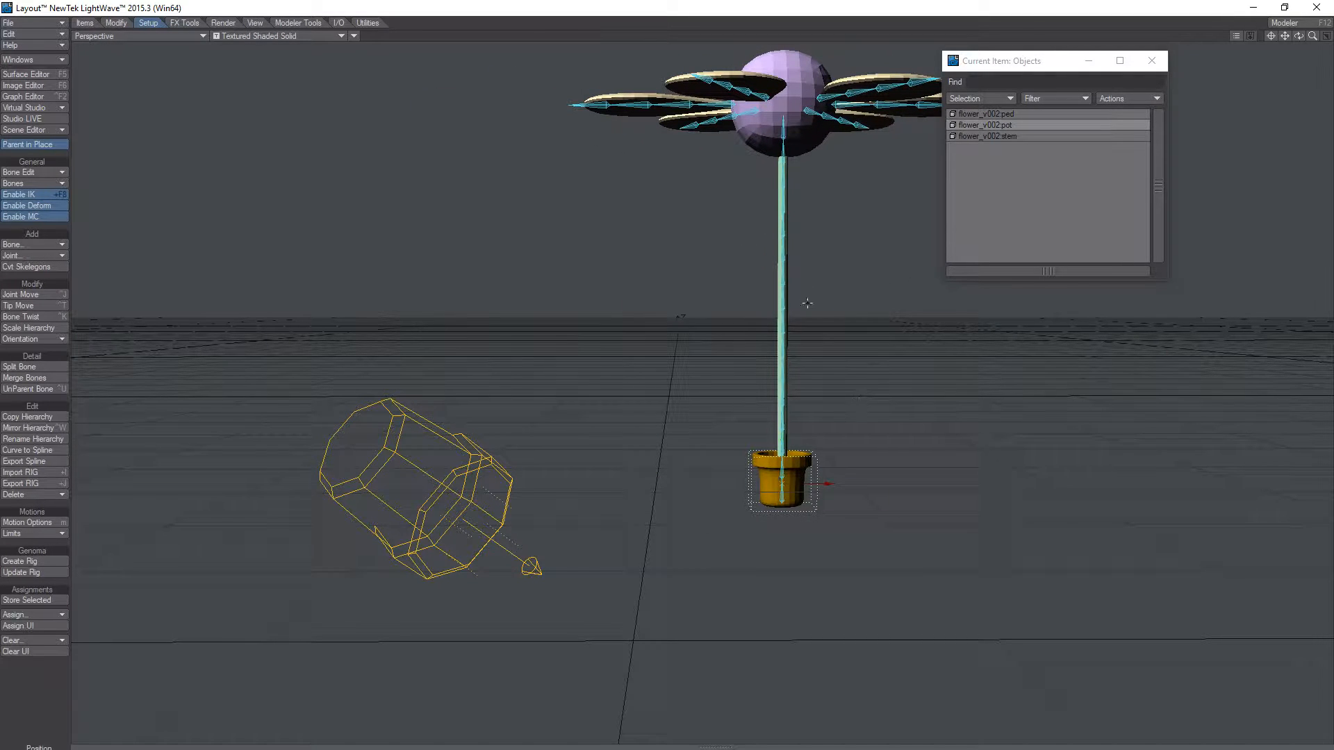
pyautogui.moveTo(828, 440)
pyautogui.mouseDown()
pyautogui.moveTo(688, 452)
pyautogui.moveTo(838, 456)
pyautogui.mouseUp()
pyautogui.hotkey('shift', 'c')
pyautogui.click(763, 372)
pyautogui.moveTo(734, 374)
pyautogui.mouseDown()
pyautogui.moveTo(696, 374)
pyautogui.moveTo(737, 373)
pyautogui.mouseUp()
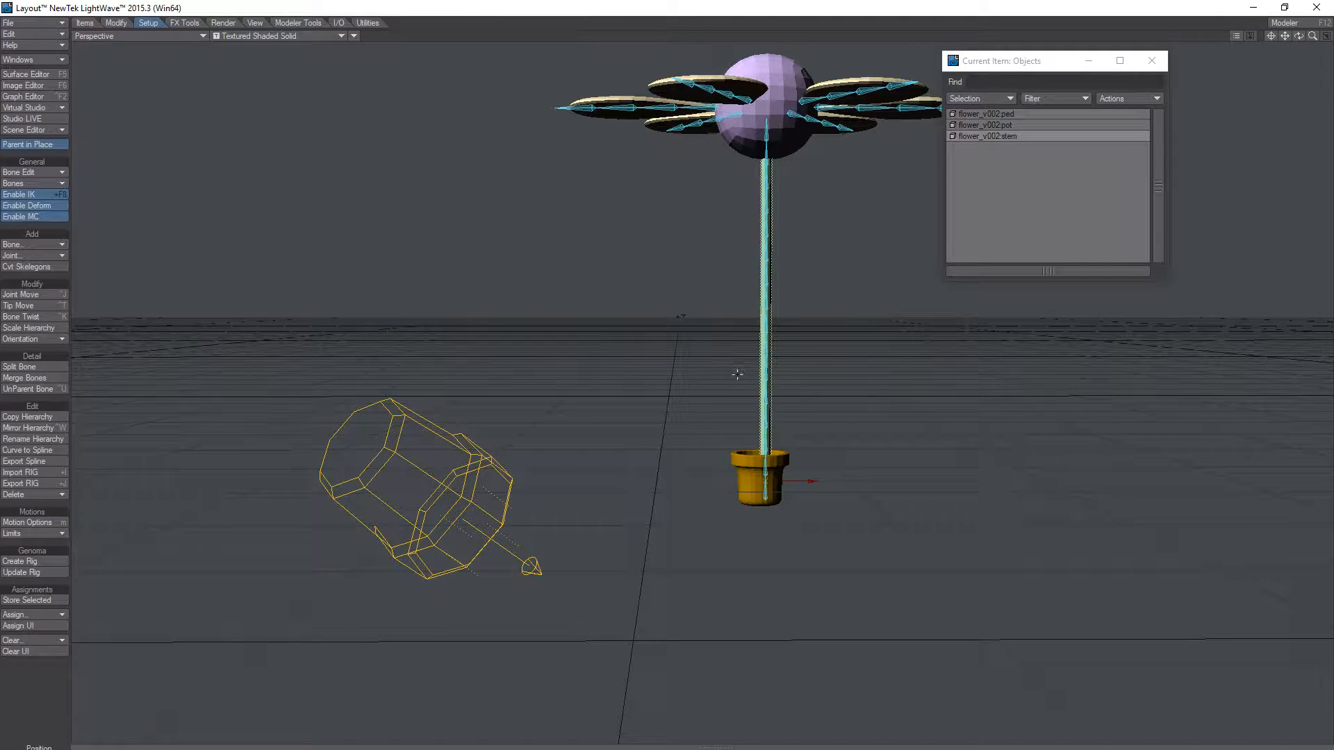
pyautogui.hotkey('ctrl', 'z')
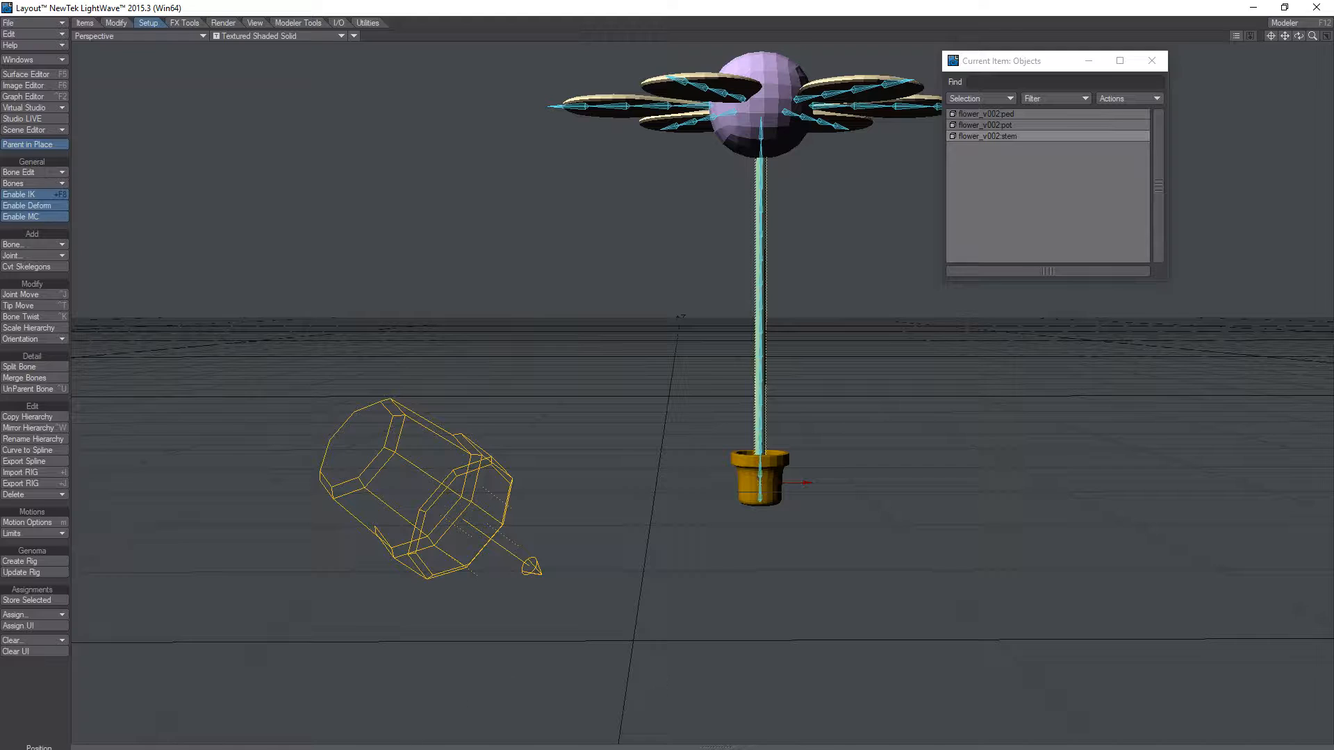
# Step: Try moving the flower_v002:ped object off the stem and undo the test moves
pyautogui.keyDown('alt'); pyautogui.moveTo(785, 225); pyautogui.dragTo(768, 500); pyautogui.keyUp('alt')
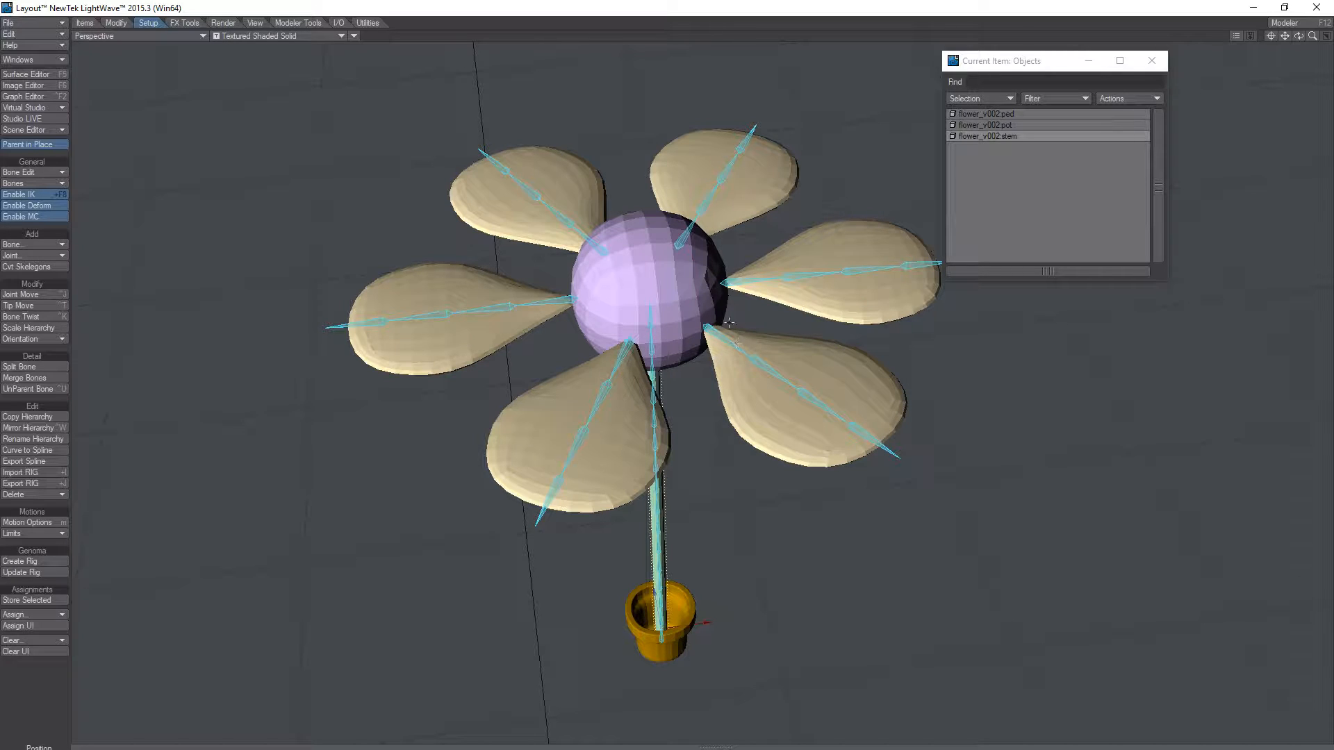
pyautogui.keyDown('alt'); pyautogui.moveTo(732, 324); pyautogui.dragTo(757, 284); pyautogui.keyUp('alt')
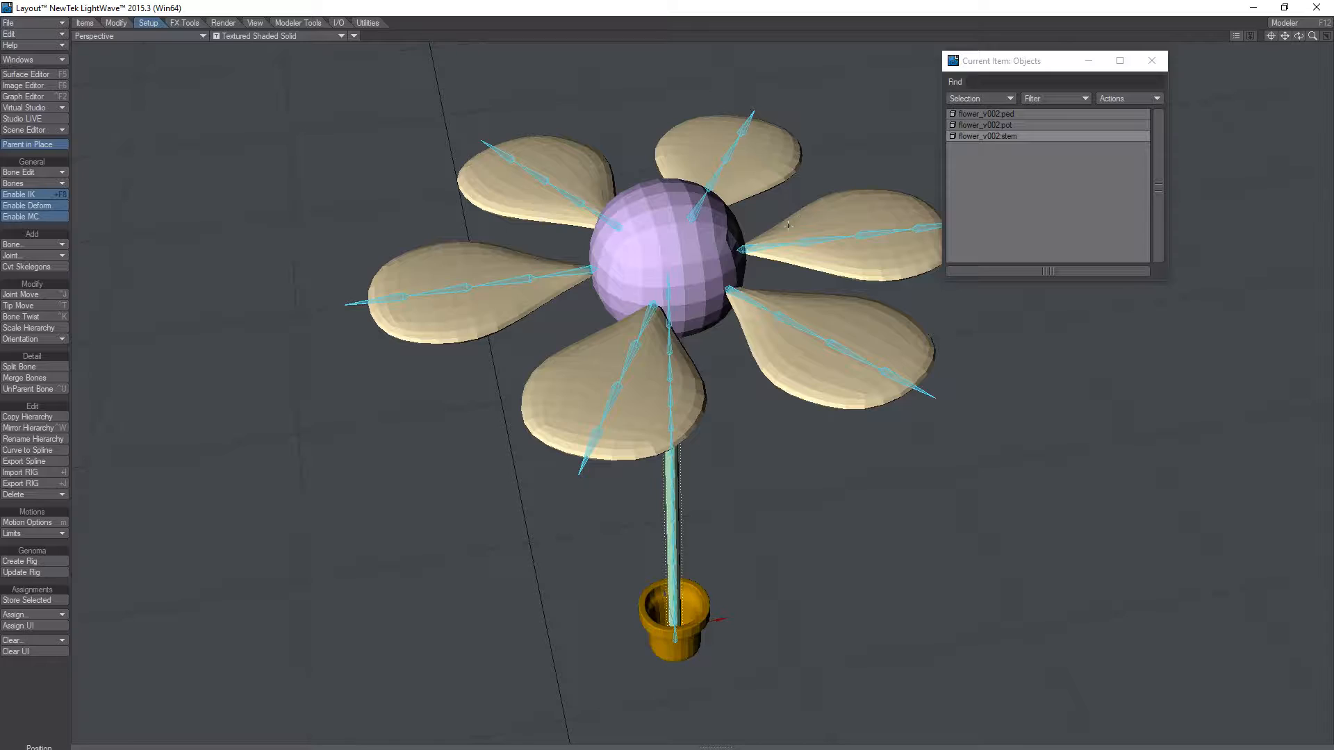
pyautogui.click(974, 117)
pyautogui.moveTo(820, 313); pyautogui.dragTo(938, 413)
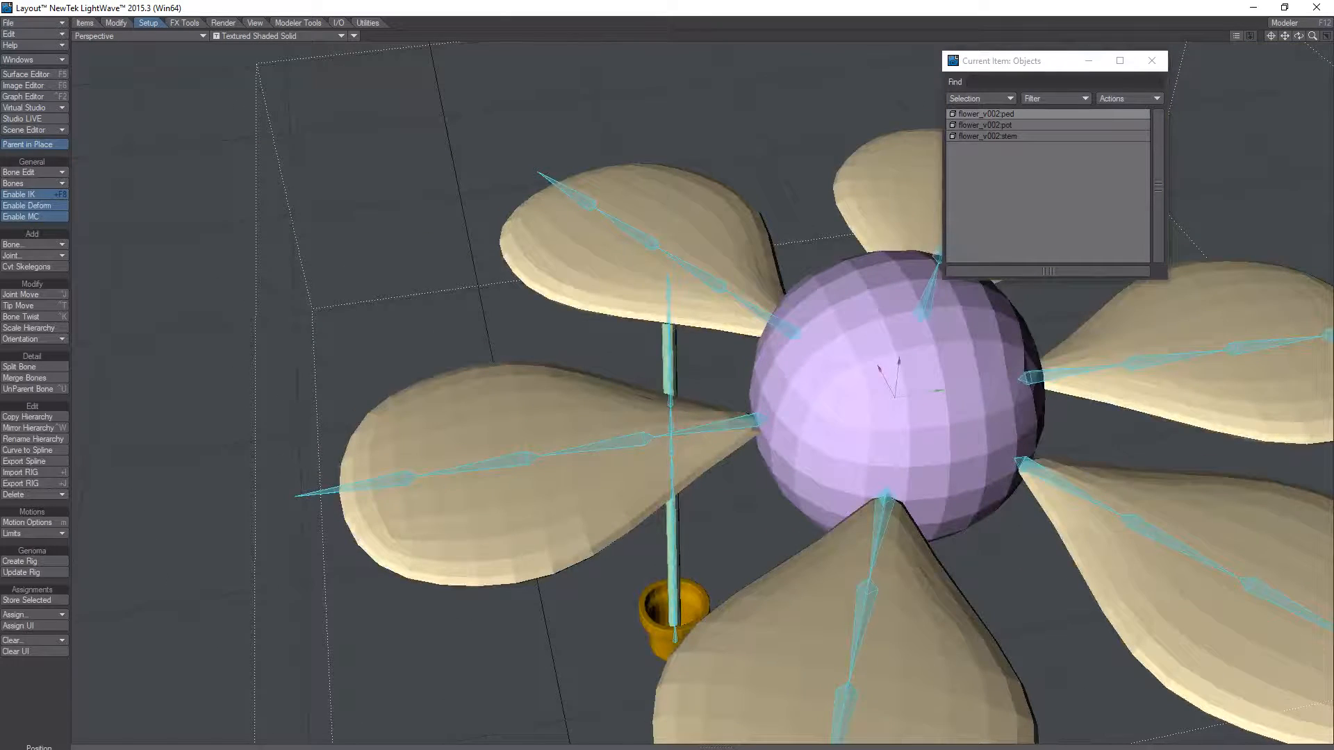
pyautogui.hotkey('ctrl', 'z')
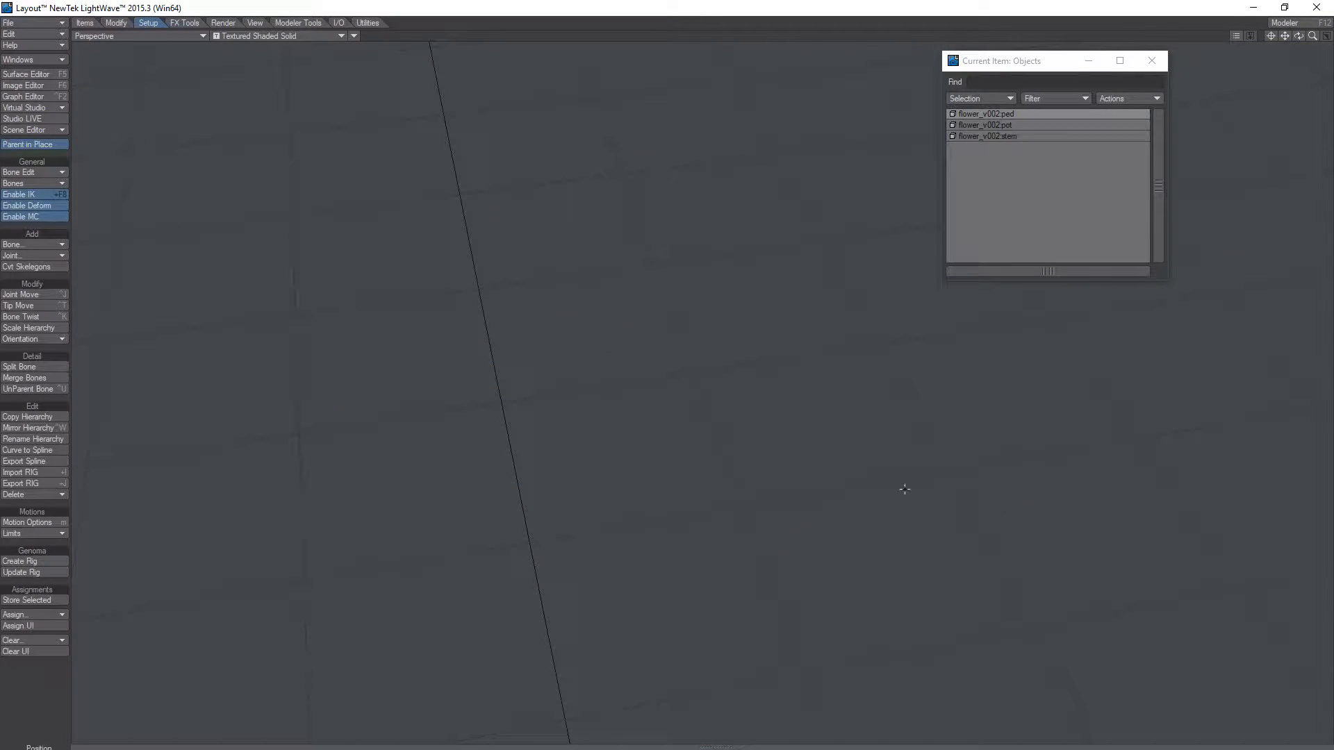
# Step: Select the whole bone chain of one flower_v002:ped petal and rotate its bones to test the petal's deformation
pyautogui.press('a')
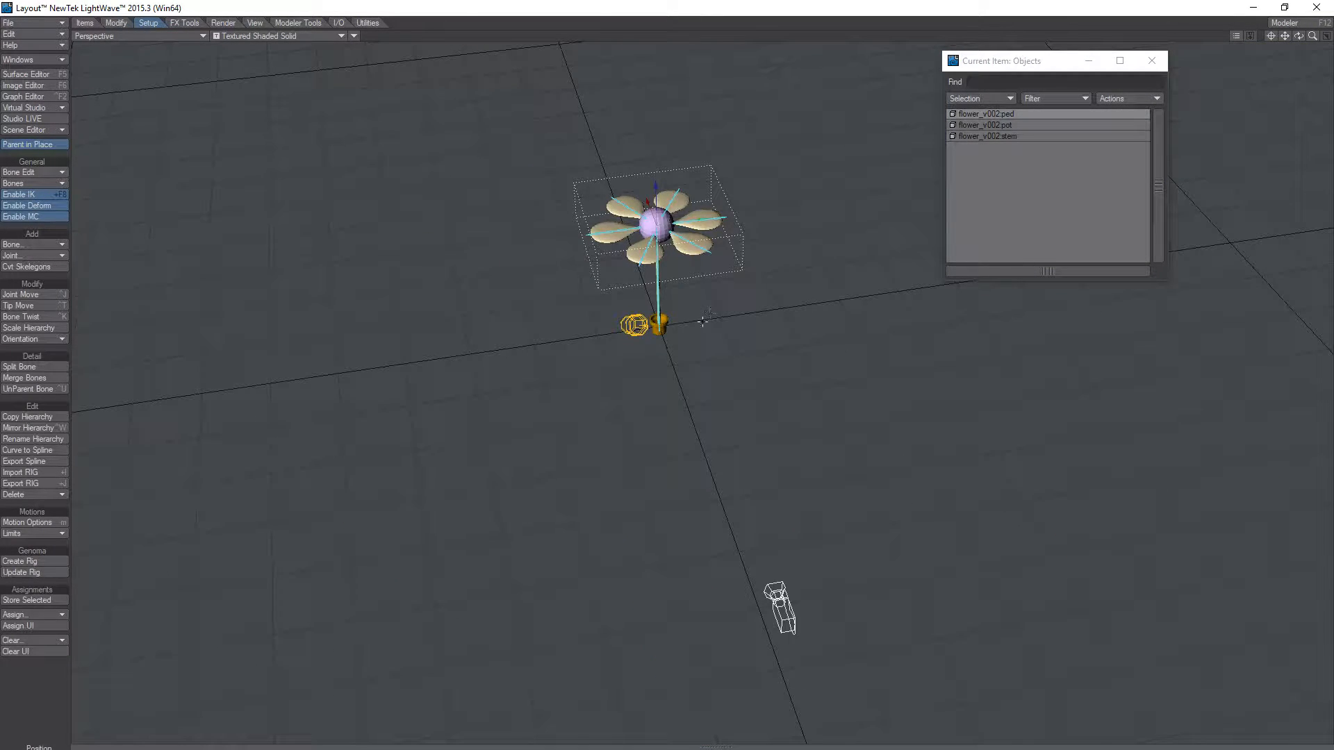
pyautogui.scroll(5, 754, 256)
pyautogui.keyDown('alt'); pyautogui.keyDown('shift'); pyautogui.moveTo(753, 241); pyautogui.dragTo(761, 491); pyautogui.keyUp('shift'); pyautogui.keyUp('alt')
pyautogui.scroll(-1, 689, 375)
pyautogui.scroll(1, 689, 375)
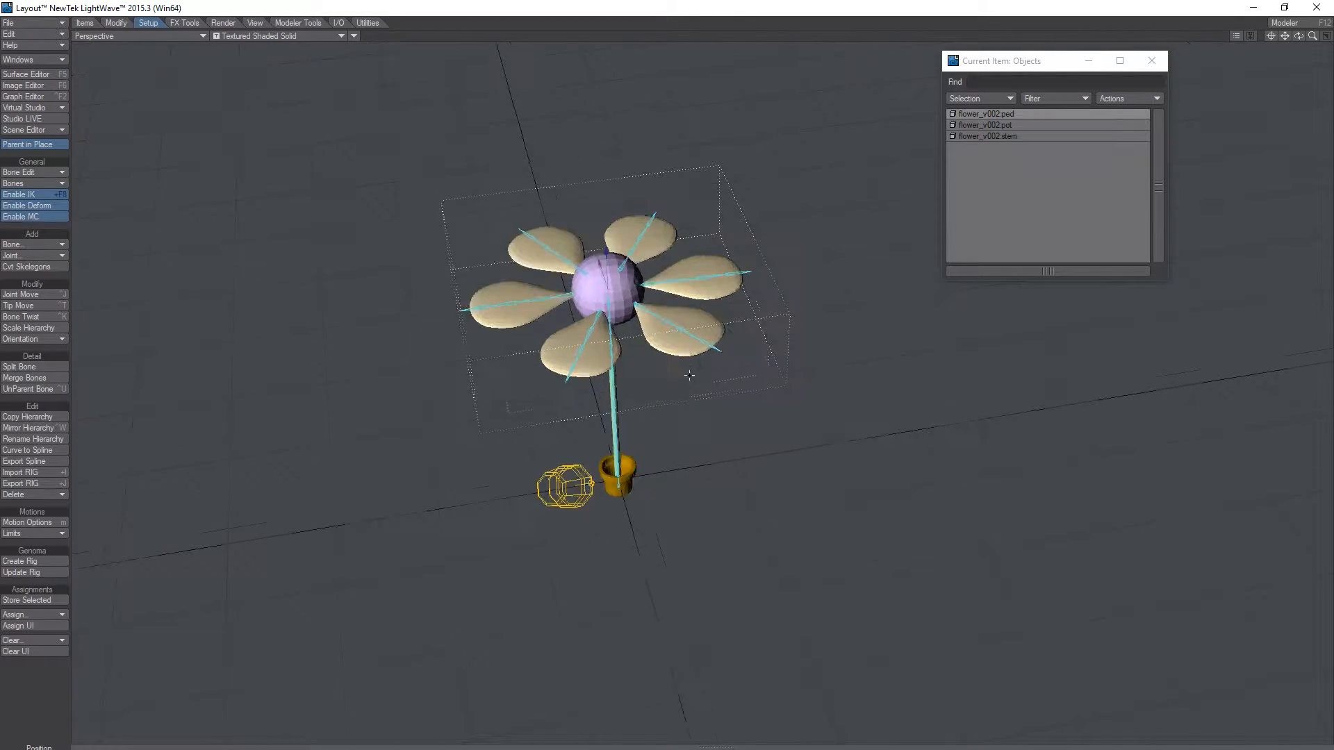
pyautogui.click(651, 282)
pyautogui.doubleClick(651, 281)
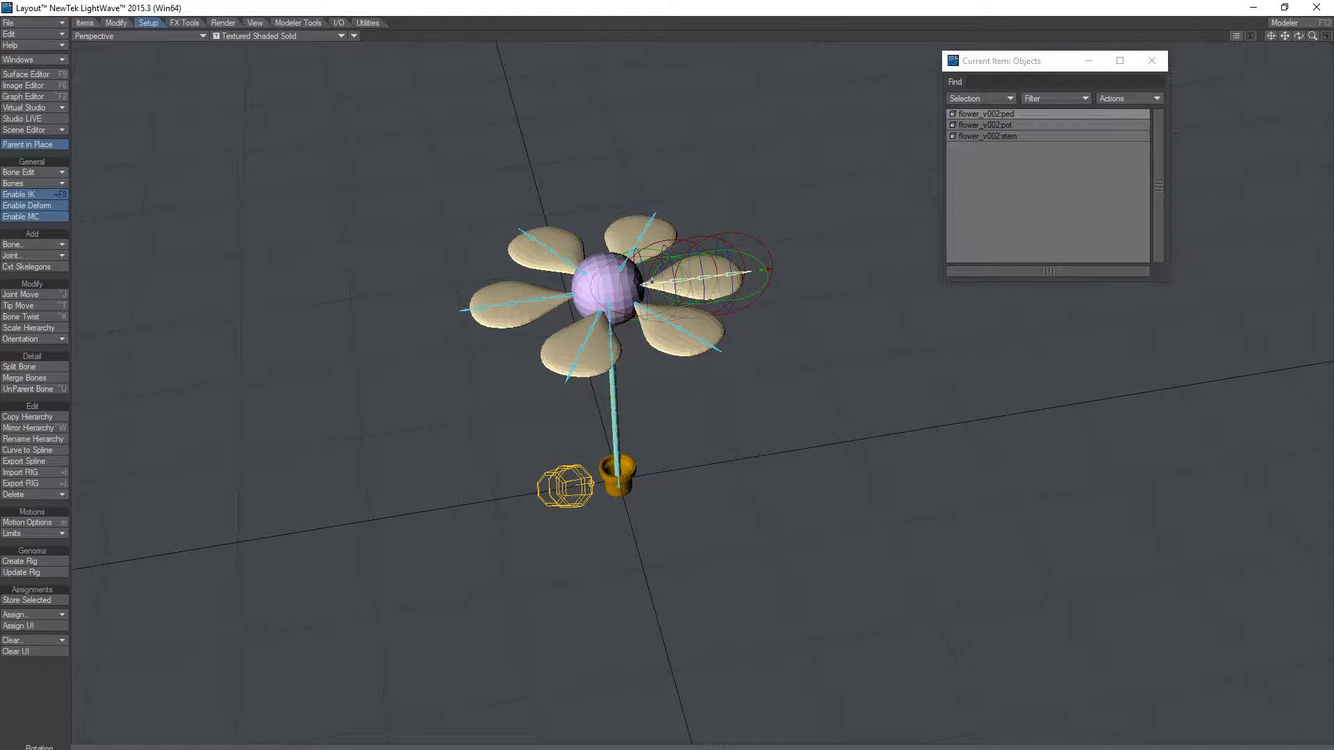
pyautogui.moveTo(652, 281)
pyautogui.mouseDown(button='right')
pyautogui.moveTo(680, 281)
pyautogui.moveTo(650, 282)
pyautogui.mouseUp(button='right')
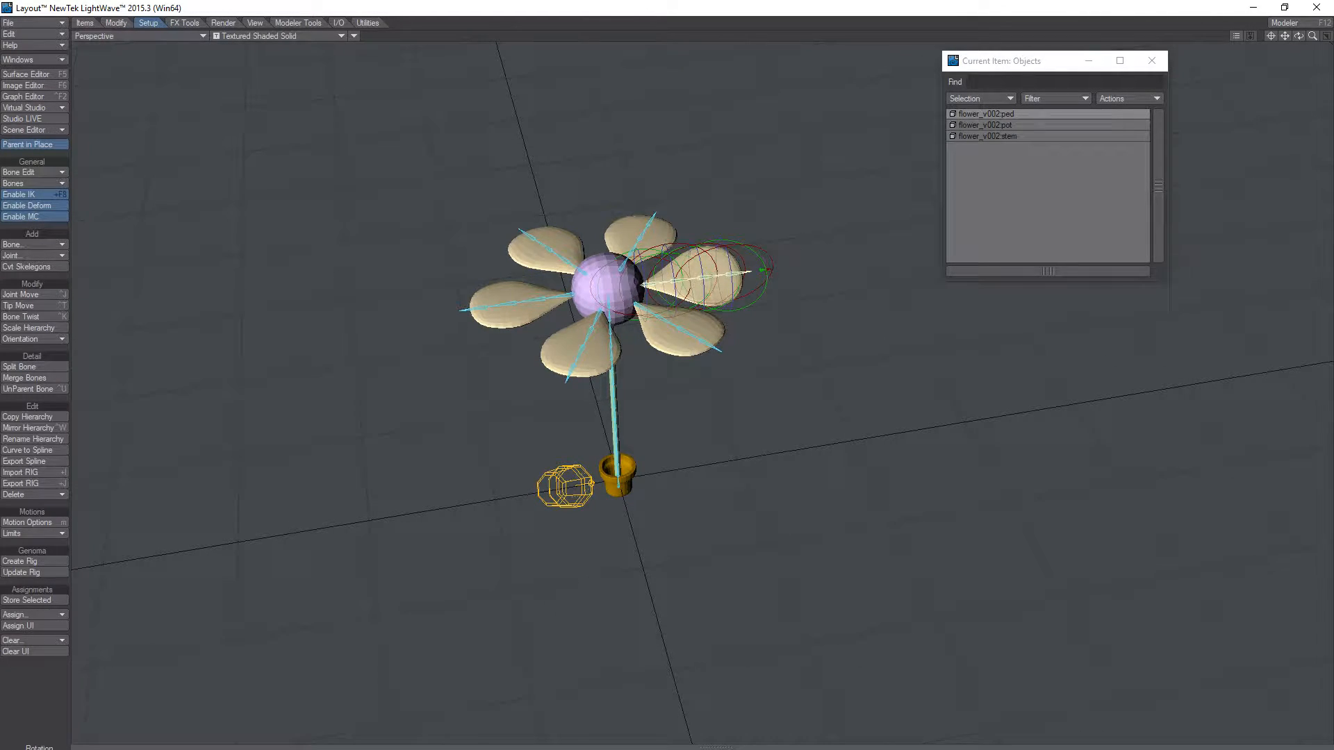
pyautogui.scroll(3, 741, 281)
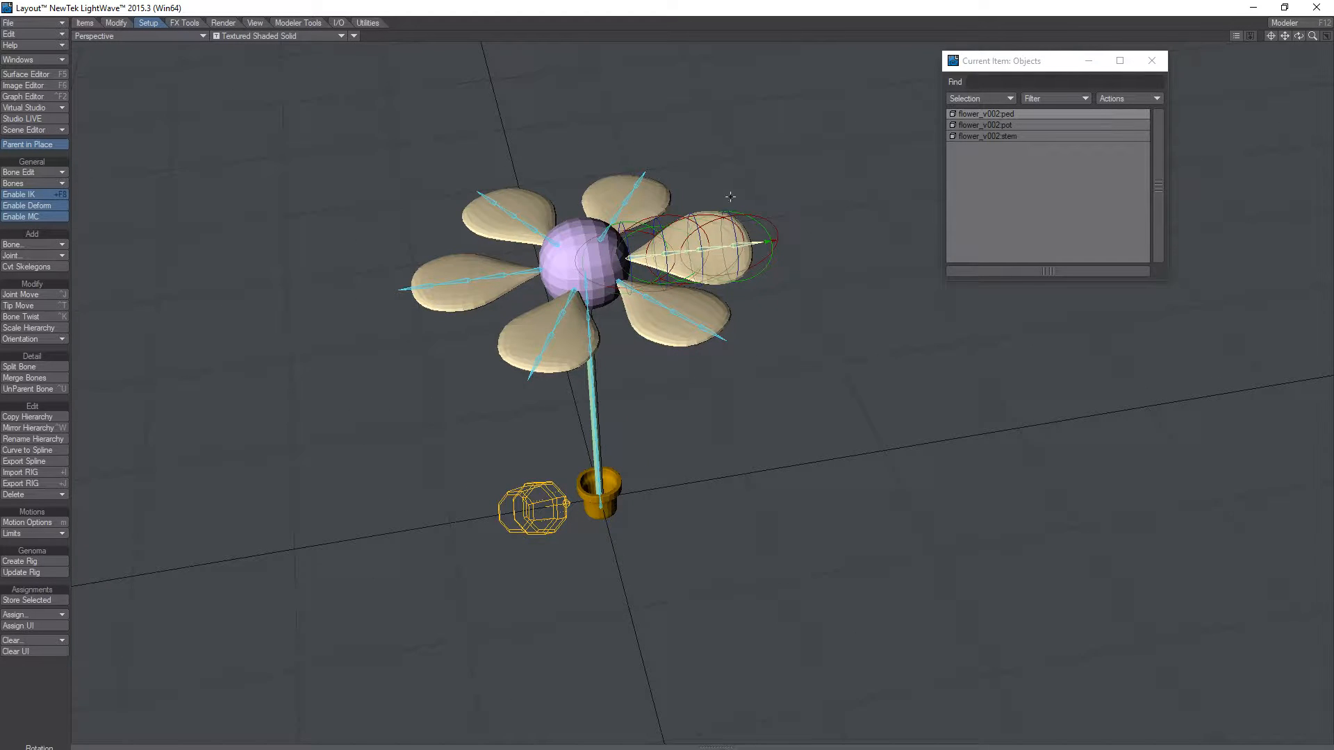
pyautogui.keyDown('alt'); pyautogui.moveTo(730, 196); pyautogui.dragTo(731, 224); pyautogui.keyUp('alt')
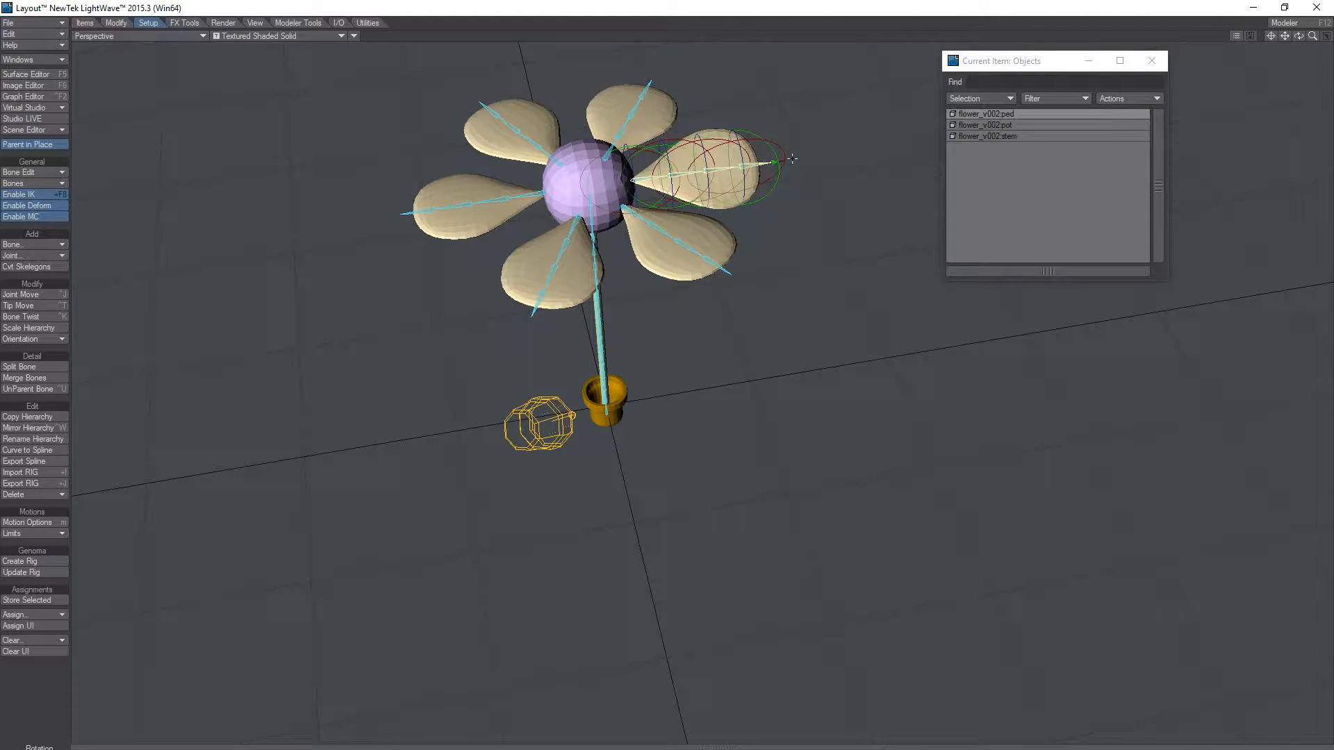
pyautogui.moveTo(786, 156)
pyautogui.mouseDown()
pyautogui.moveTo(750, 131)
pyautogui.moveTo(710, 132)
pyautogui.moveTo(771, 142)
pyautogui.mouseUp()
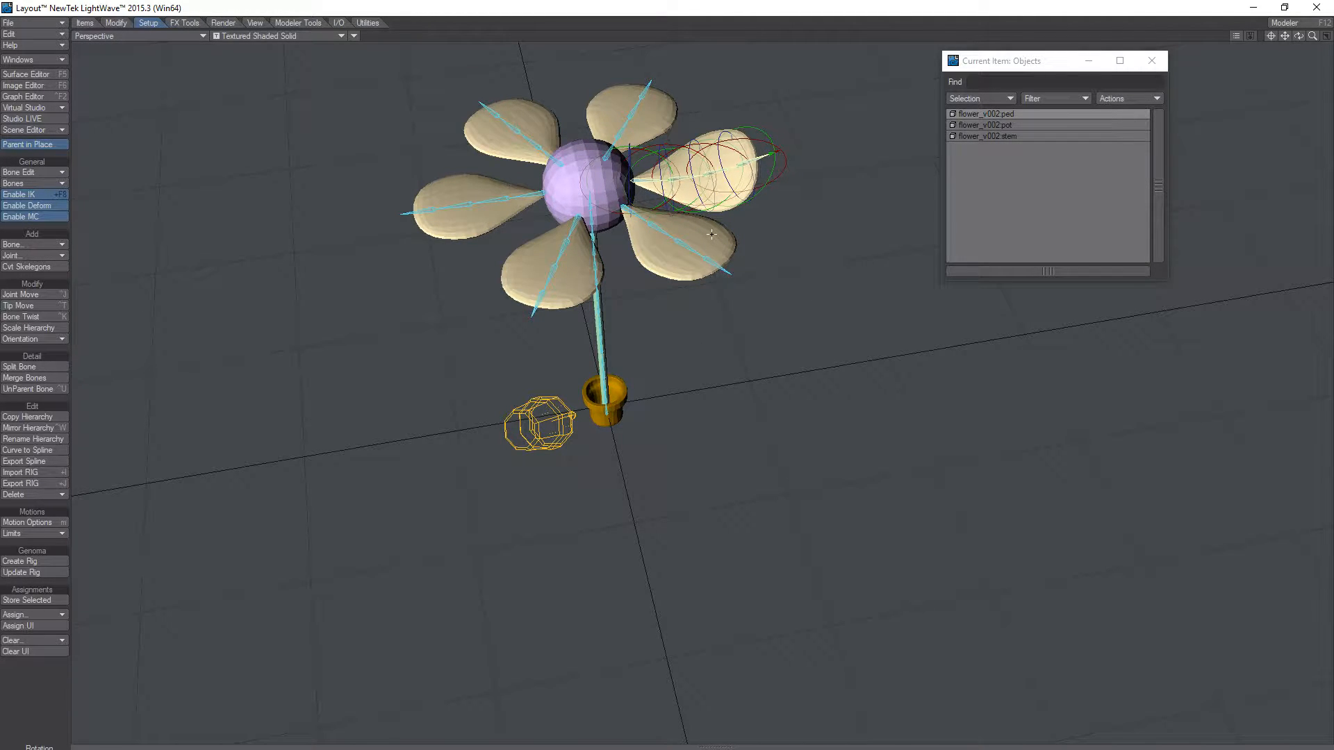
# Step: Select the complete bone chains of all six petals together
pyautogui.click(635, 201)
pyautogui.click(645, 183)
pyautogui.doubleClick(645, 183)
pyautogui.keyDown('shift'); pyautogui.doubleClick(607, 157); pyautogui.keyUp('shift')
pyautogui.keyDown('shift'); pyautogui.doubleClick(552, 159); pyautogui.keyUp('shift')
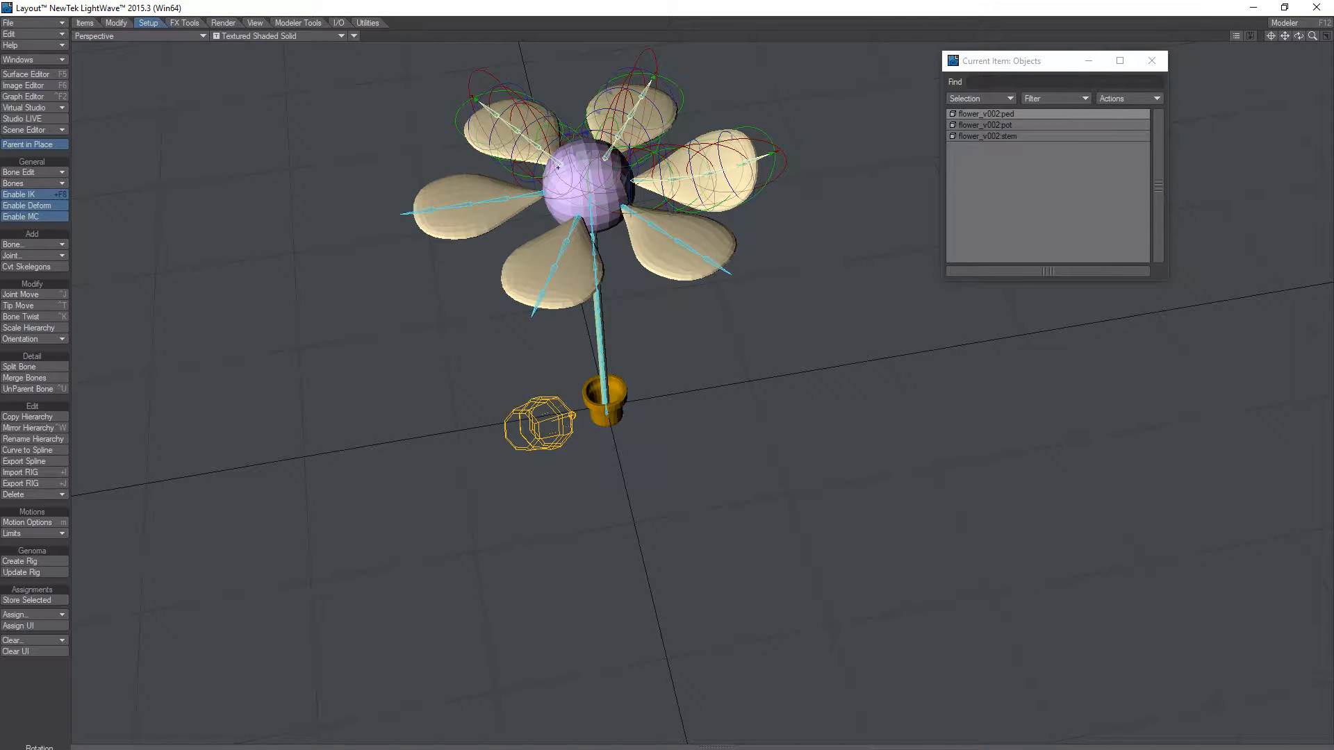
pyautogui.keyDown('shift'); pyautogui.doubleClick(532, 194); pyautogui.keyUp('shift')
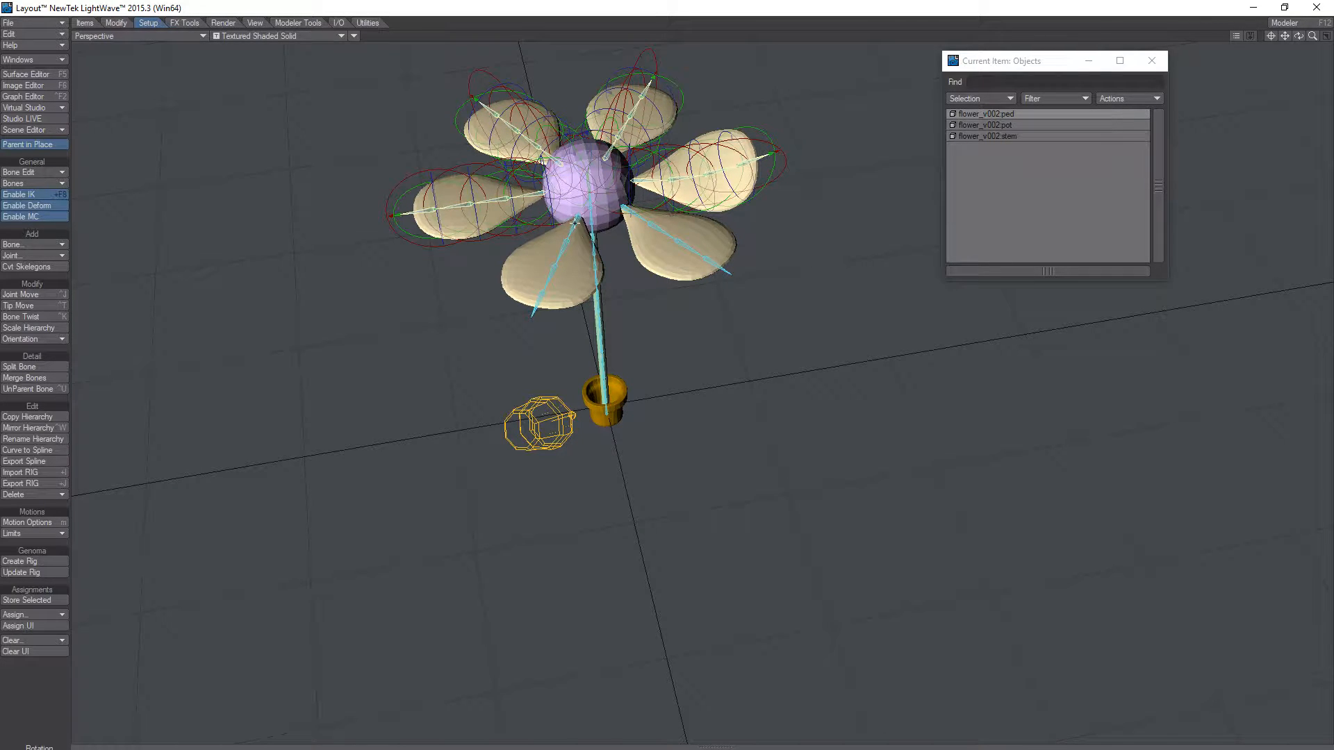
pyautogui.keyDown('shift'); pyautogui.doubleClick(576, 223); pyautogui.keyUp('shift')
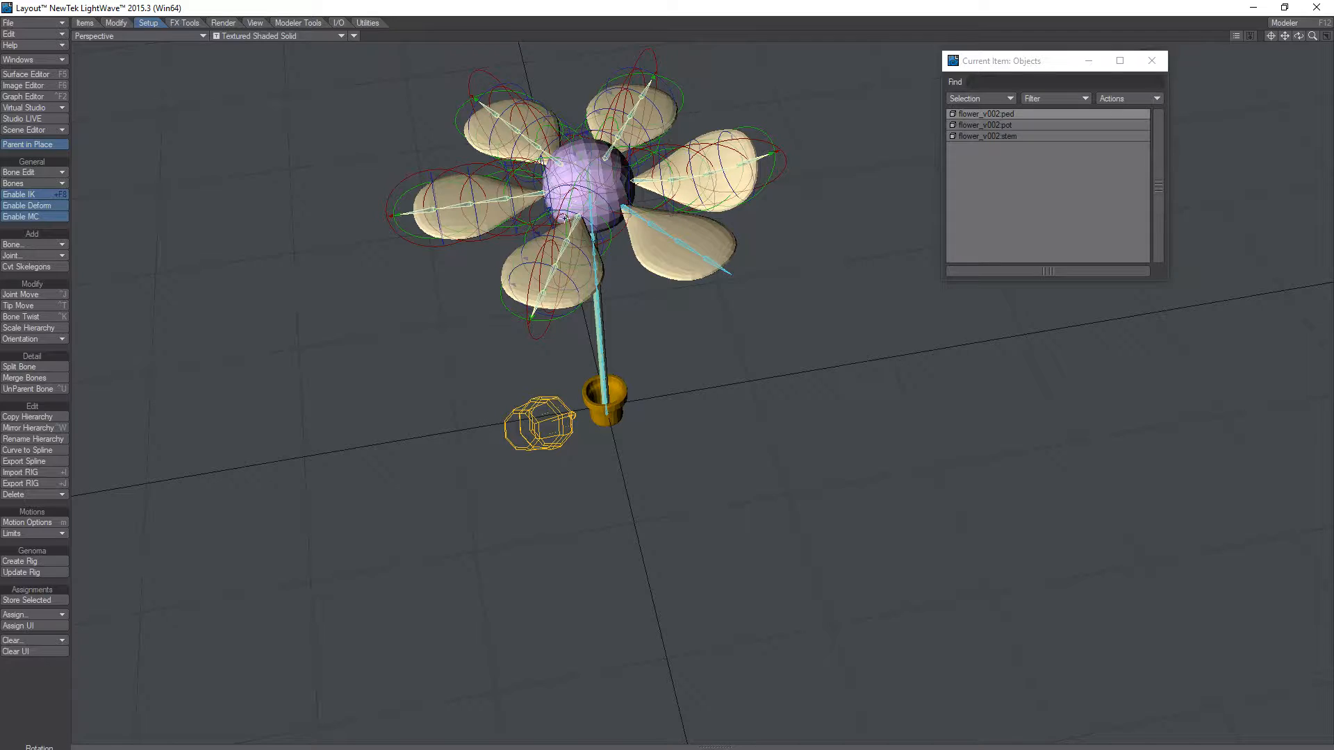
pyautogui.keyDown('shift'); pyautogui.doubleClick(624, 204); pyautogui.keyUp('shift')
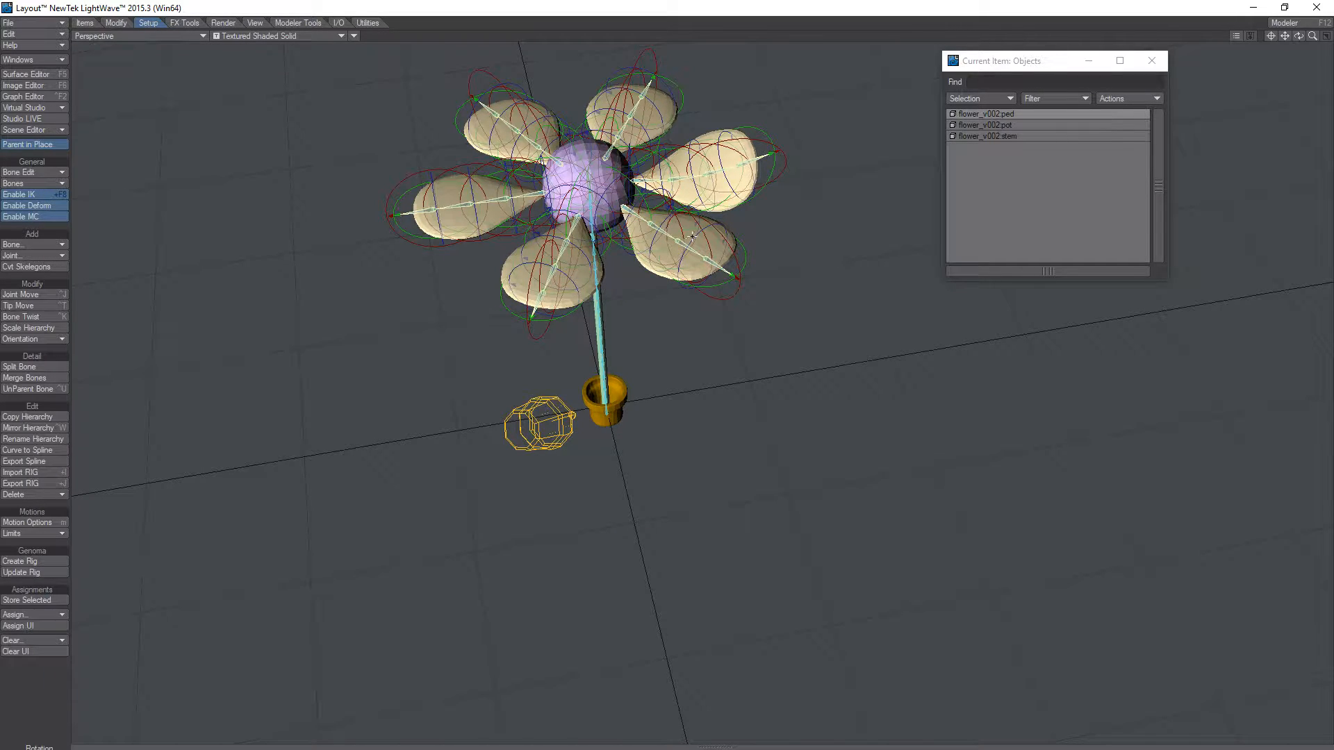
# Step: Set the bone weight map of the selected petal bones to ped in the flower_v002:ped bone properties
pyautogui.keyDown('alt'); pyautogui.moveTo(684, 155); pyautogui.dragTo(724, 243); pyautogui.keyUp('alt')
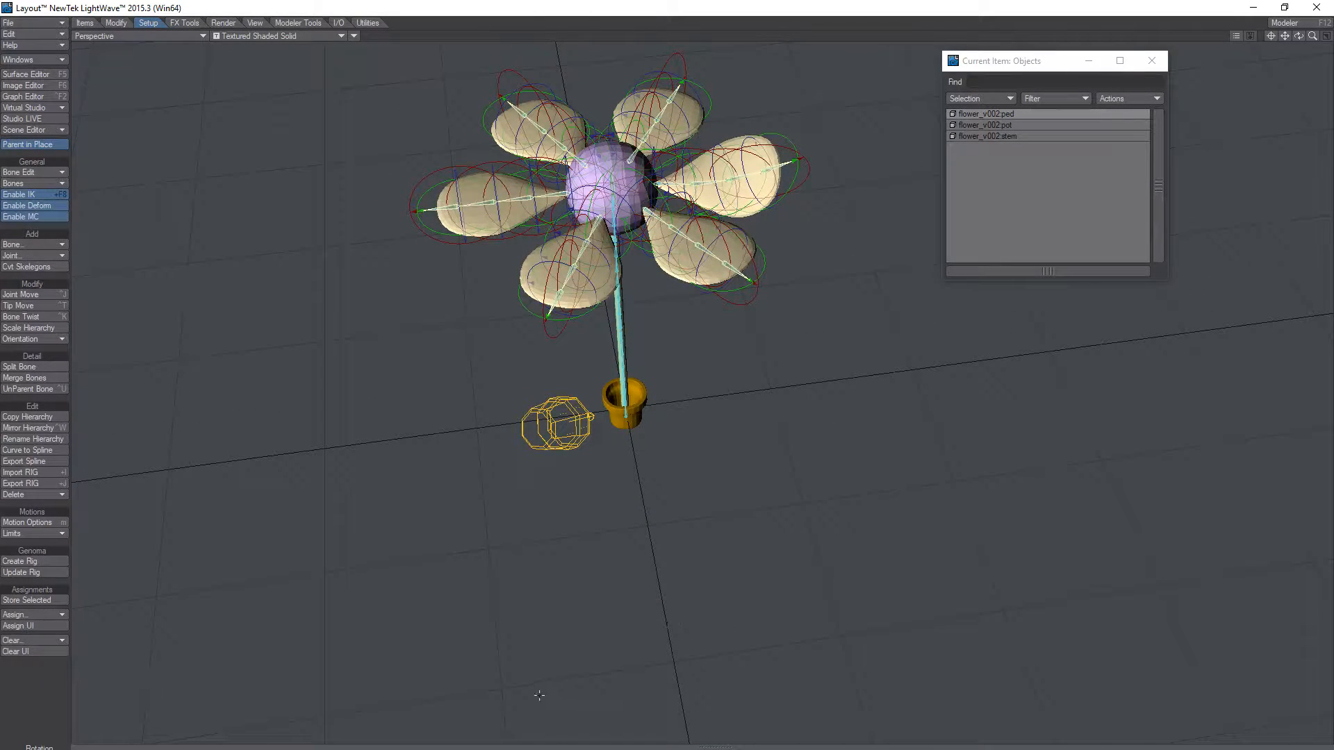
pyautogui.press('p')
pyautogui.moveTo(243, 115); pyautogui.dragTo(1032, 176)
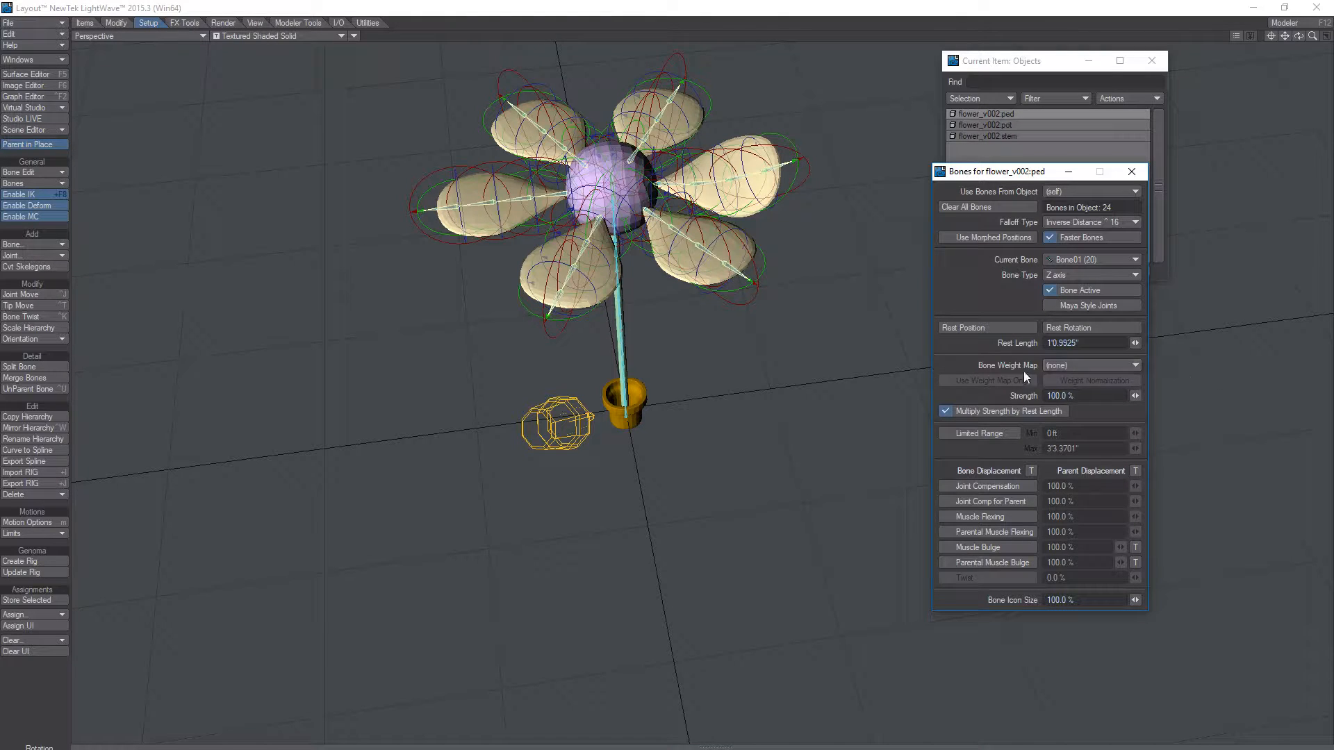
pyautogui.click(1074, 365)
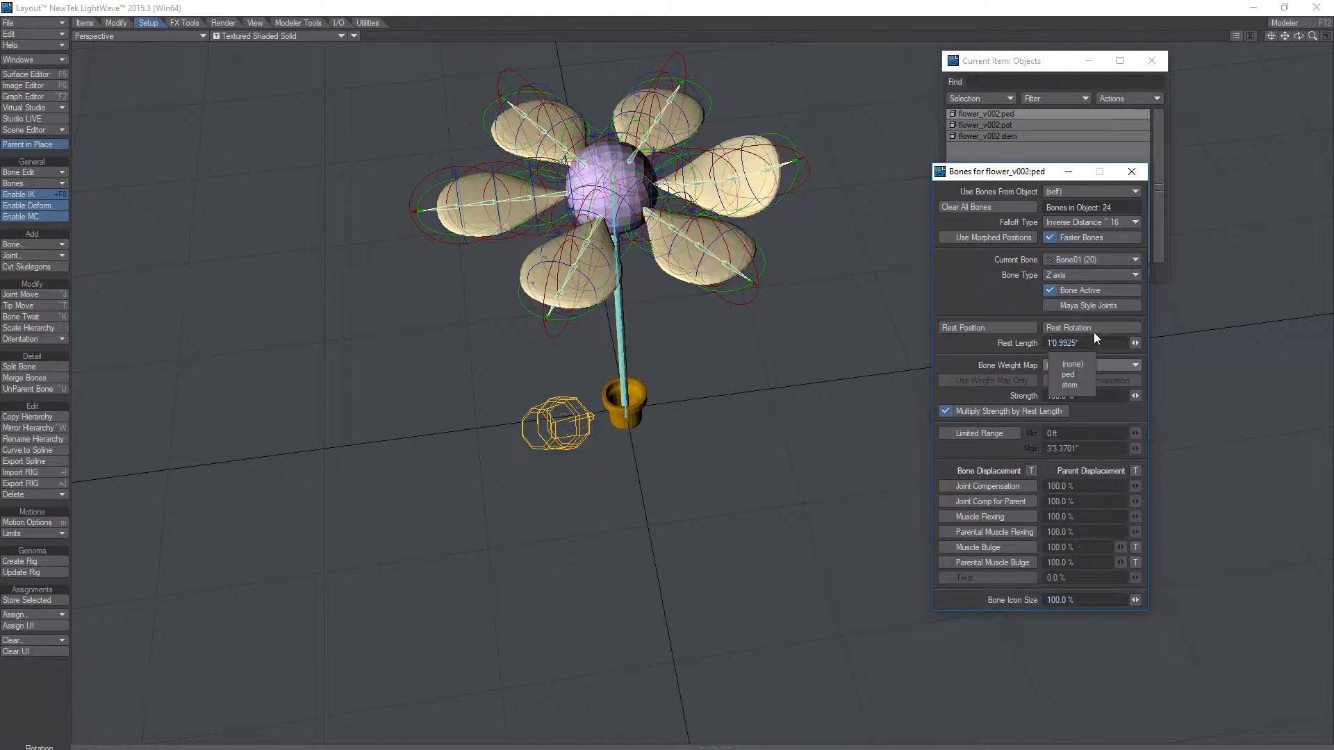
pyautogui.click(1070, 375)
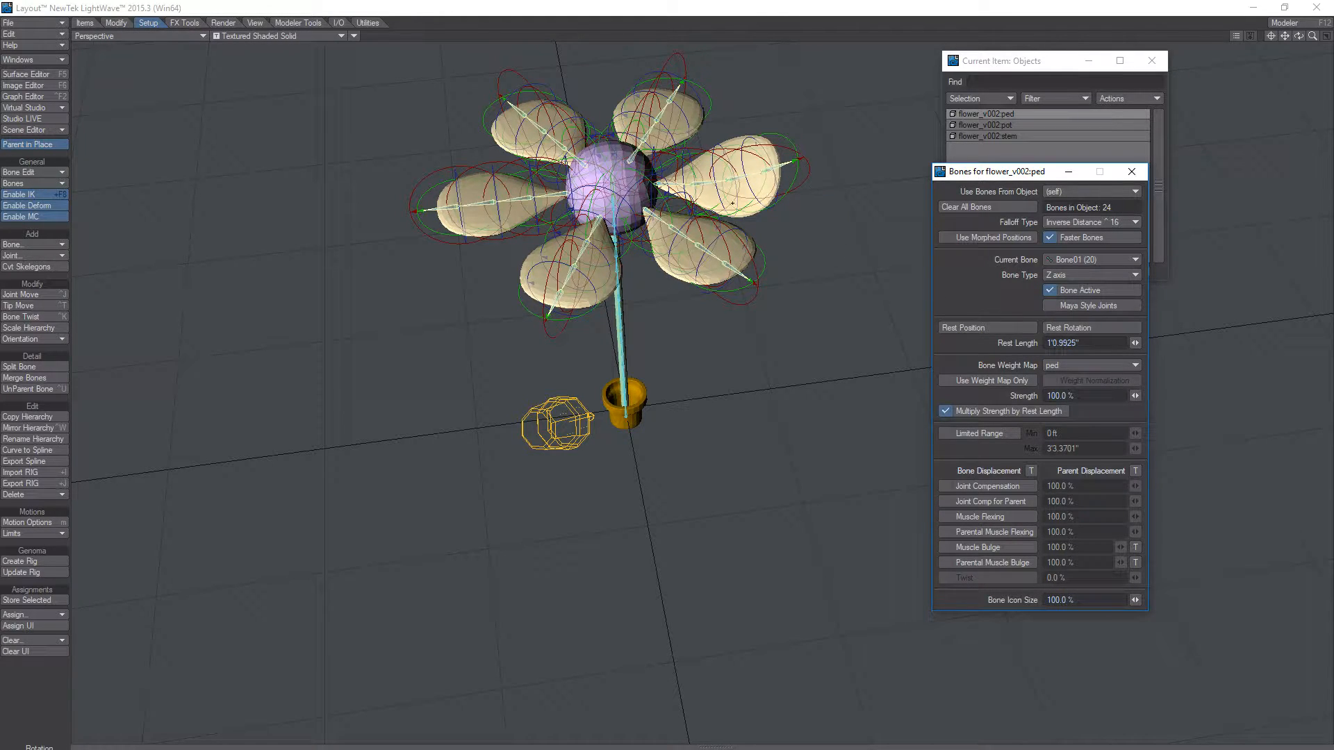
# Step: Rotate all the selected petal bones together to curl and twist the petals around the flower's center
pyautogui.moveTo(659, 197)
pyautogui.mouseDown()
pyautogui.moveTo(684, 179)
pyautogui.moveTo(639, 212)
pyautogui.moveTo(687, 177)
pyautogui.moveTo(634, 215)
pyautogui.moveTo(684, 180)
pyautogui.moveTo(651, 202)
pyautogui.mouseUp()
pyautogui.moveTo(1105, 484); pyautogui.dragTo(1160, 484, button='right')
pyautogui.moveTo(680, 380); pyautogui.dragTo(633, 380, button='right')
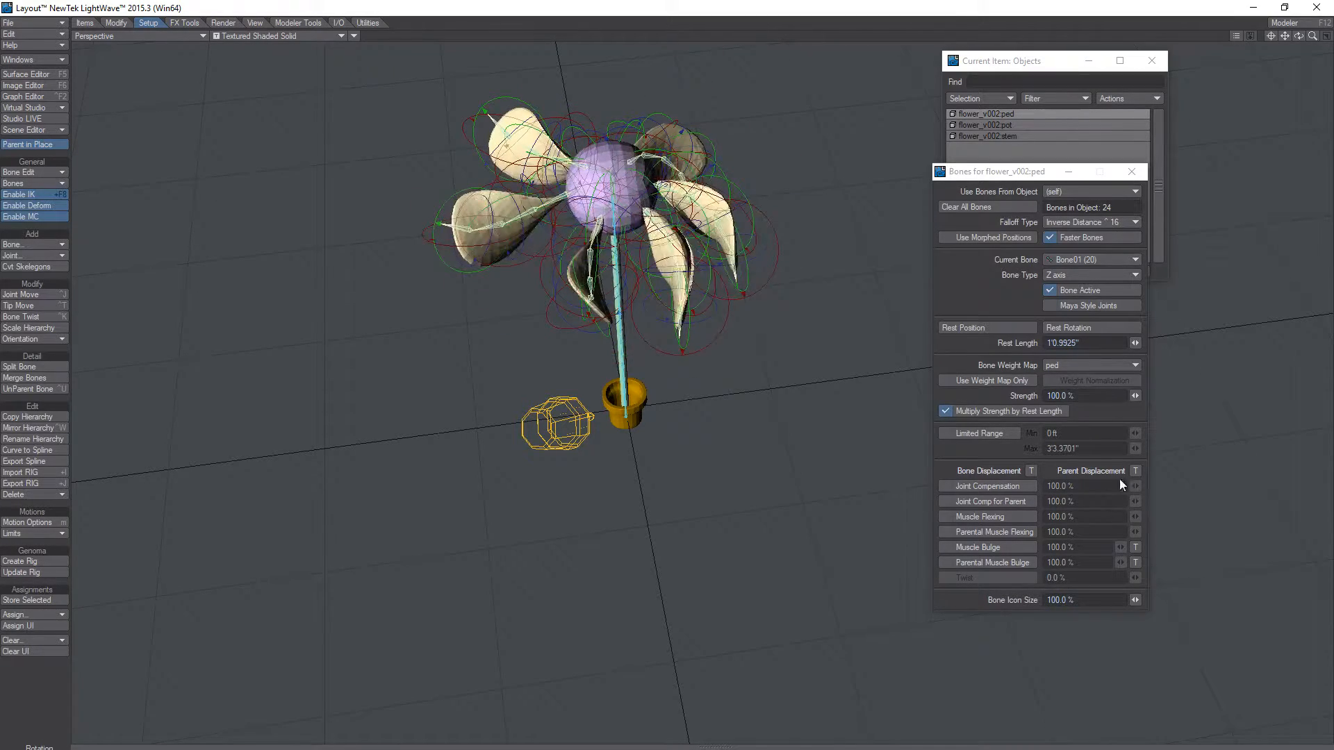
pyautogui.moveTo(754, 205); pyautogui.dragTo(758, 240)
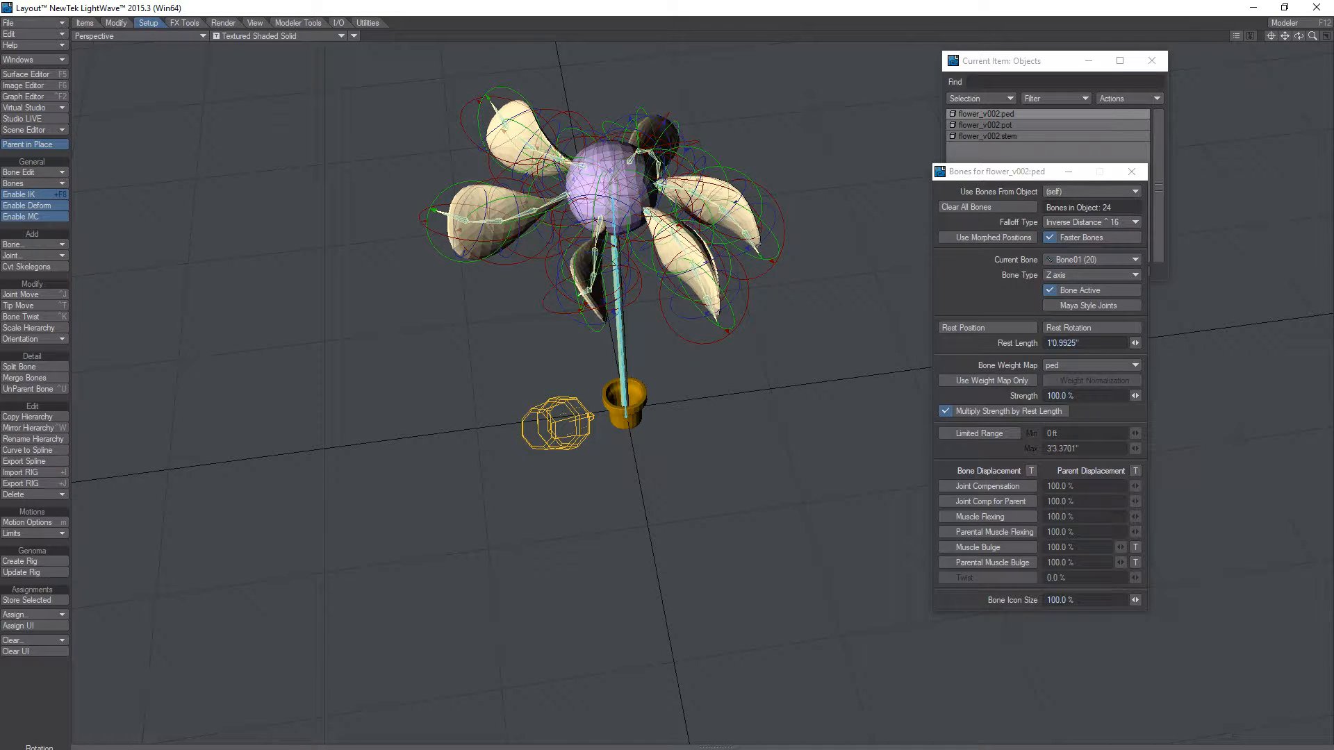
# Step: Use the Move tool on the selected petal bones to shift the petals away from the flower's center
pyautogui.click(118, 24)
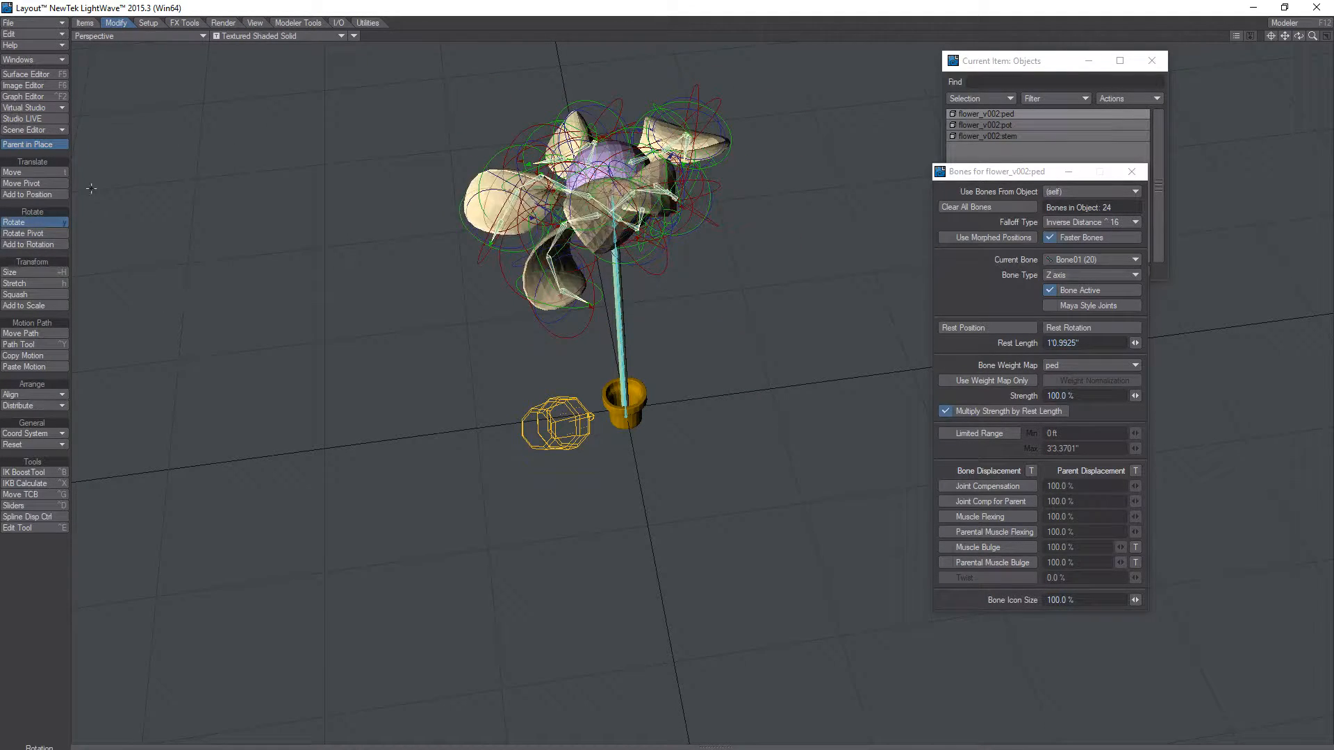
pyautogui.click(47, 173)
pyautogui.moveTo(652, 110)
pyautogui.mouseDown()
pyautogui.moveTo(655, 59)
pyautogui.moveTo(656, 215)
pyautogui.moveTo(657, 49)
pyautogui.moveTo(656, 223)
pyautogui.moveTo(654, 97)
pyautogui.mouseUp()
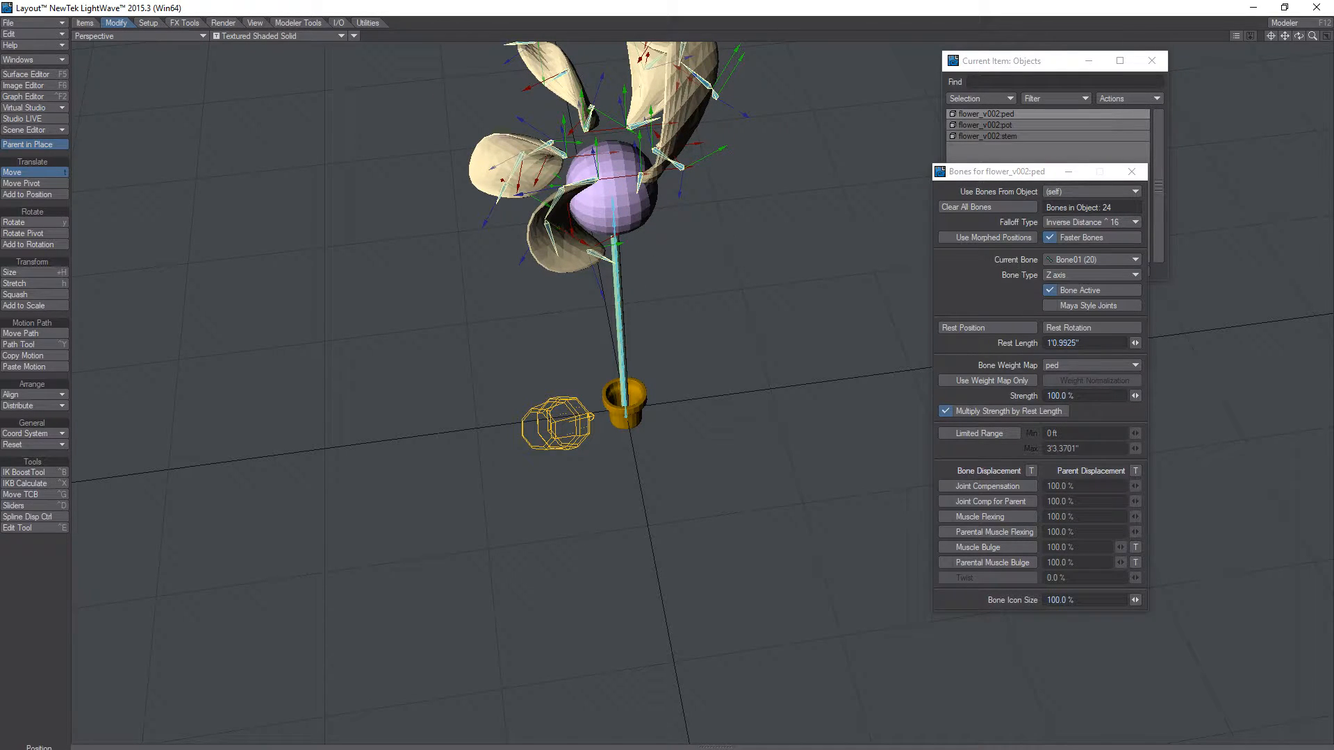
# Step: Undo the test rotations and moves of the petal bones
pyautogui.hotkey('ctrl', 'z')
pyautogui.keyDown('alt'); pyautogui.moveTo(570, 505); pyautogui.dragTo(600, 458); pyautogui.keyUp('alt')
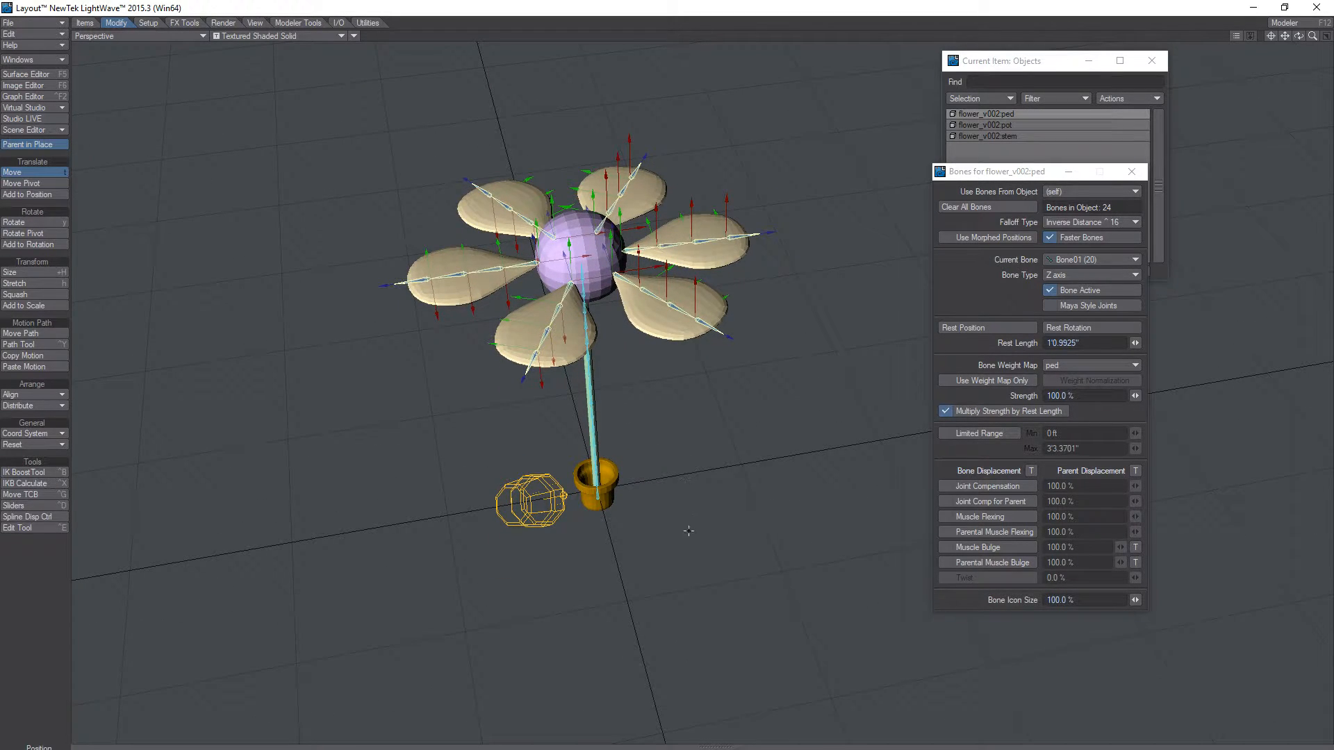
pyautogui.keyDown('alt'); pyautogui.keyDown('shift'); pyautogui.moveTo(717, 564); pyautogui.dragTo(675, 419); pyautogui.keyUp('shift'); pyautogui.keyUp('alt')
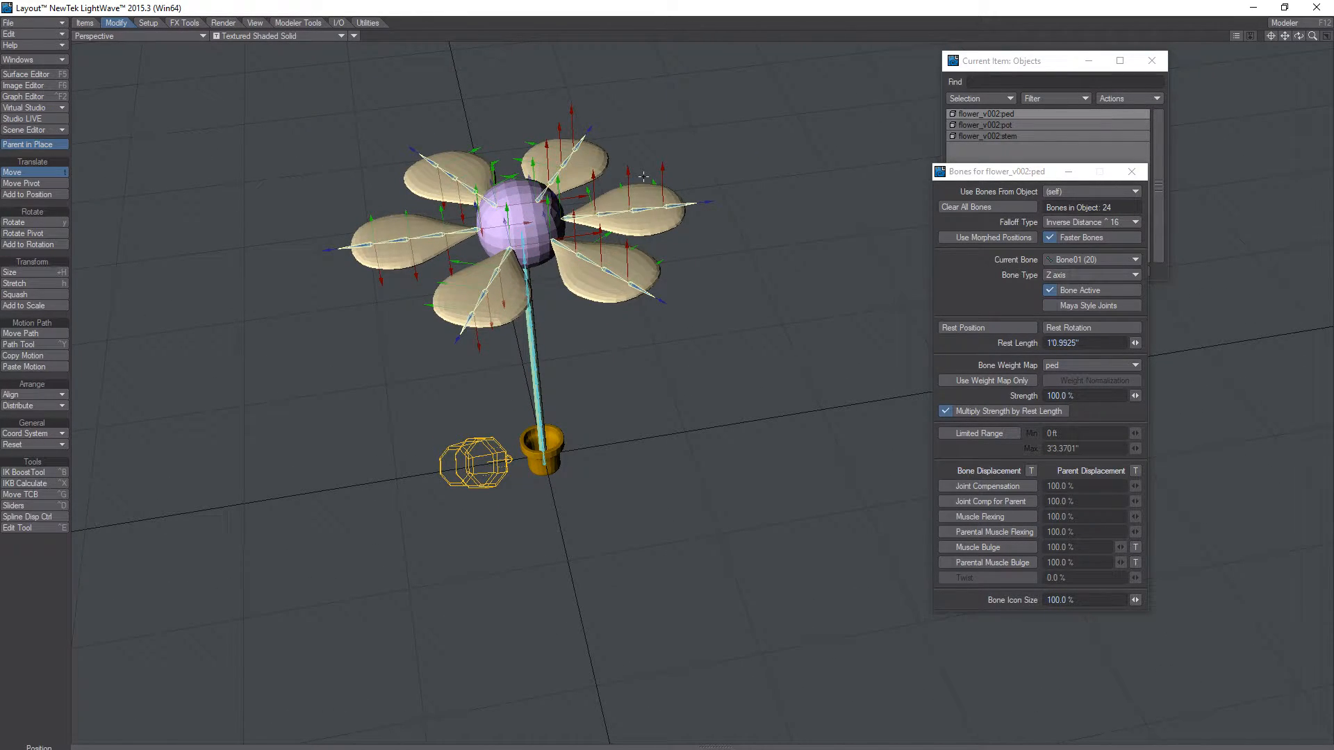
# Step: Start saving the scene, then create a folder named flower on the Desktop and open it as the save location
pyautogui.click(39, 23)
pyautogui.moveTo(39, 60)
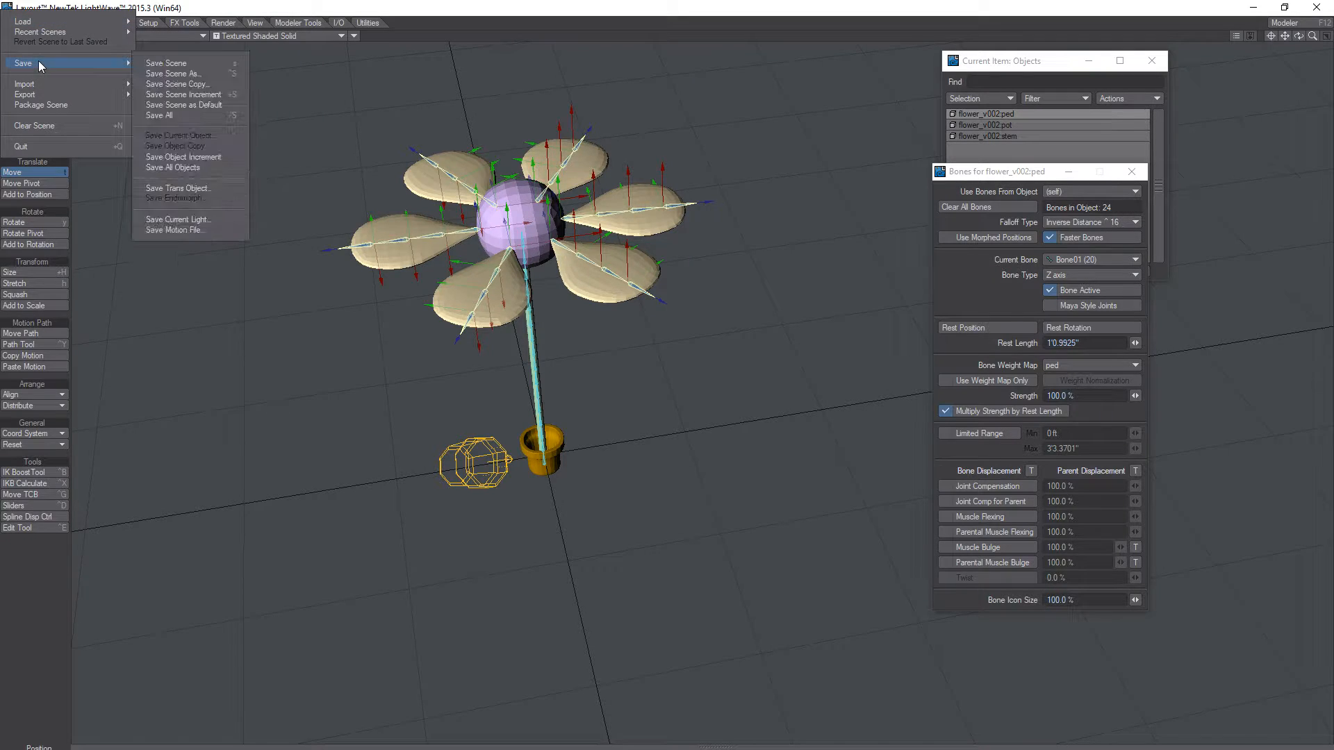
pyautogui.click(211, 64)
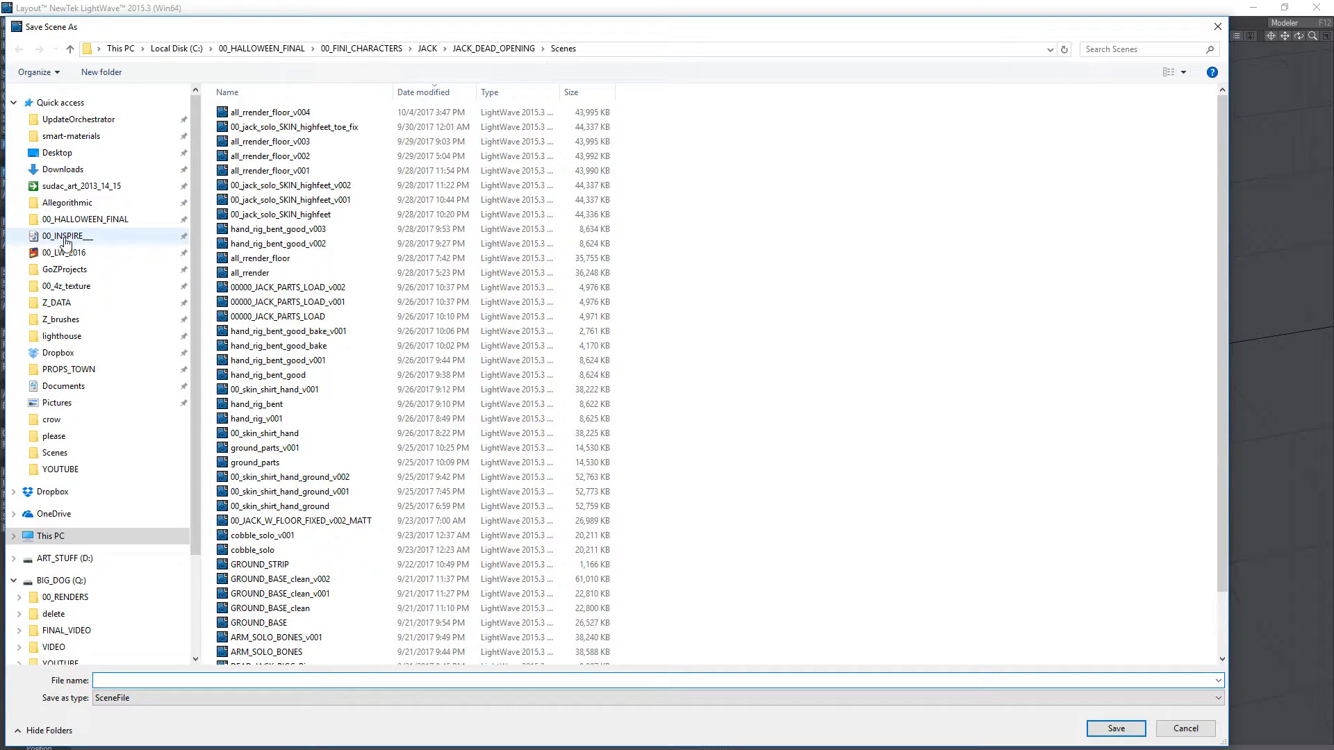
pyautogui.click(85, 121)
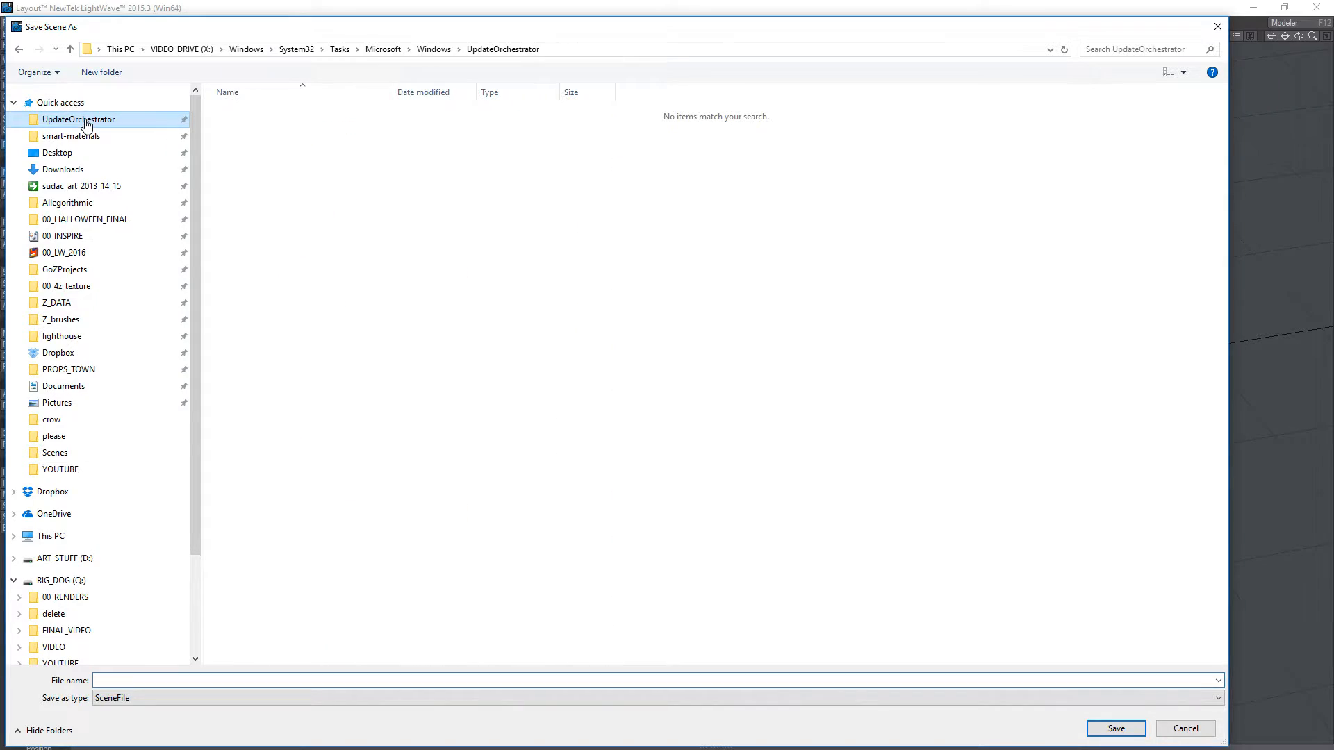
pyautogui.click(77, 152)
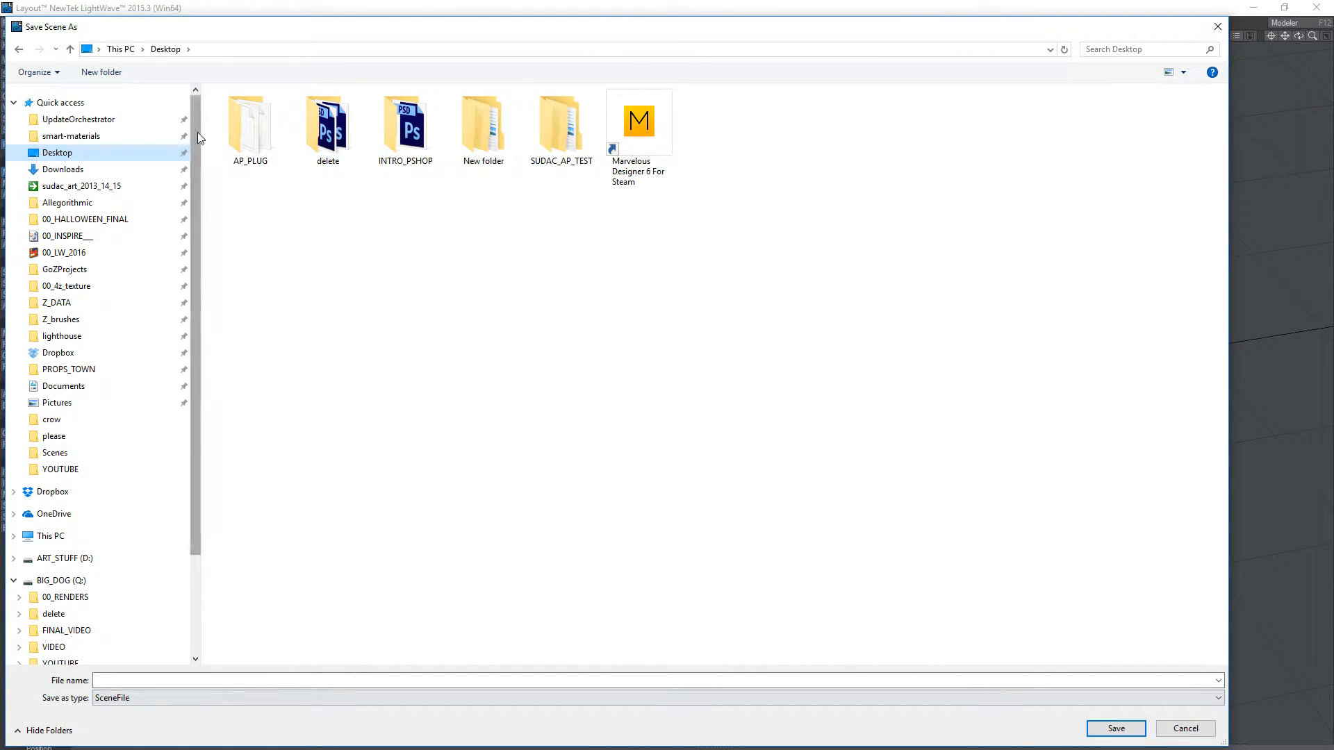
pyautogui.click(101, 72)
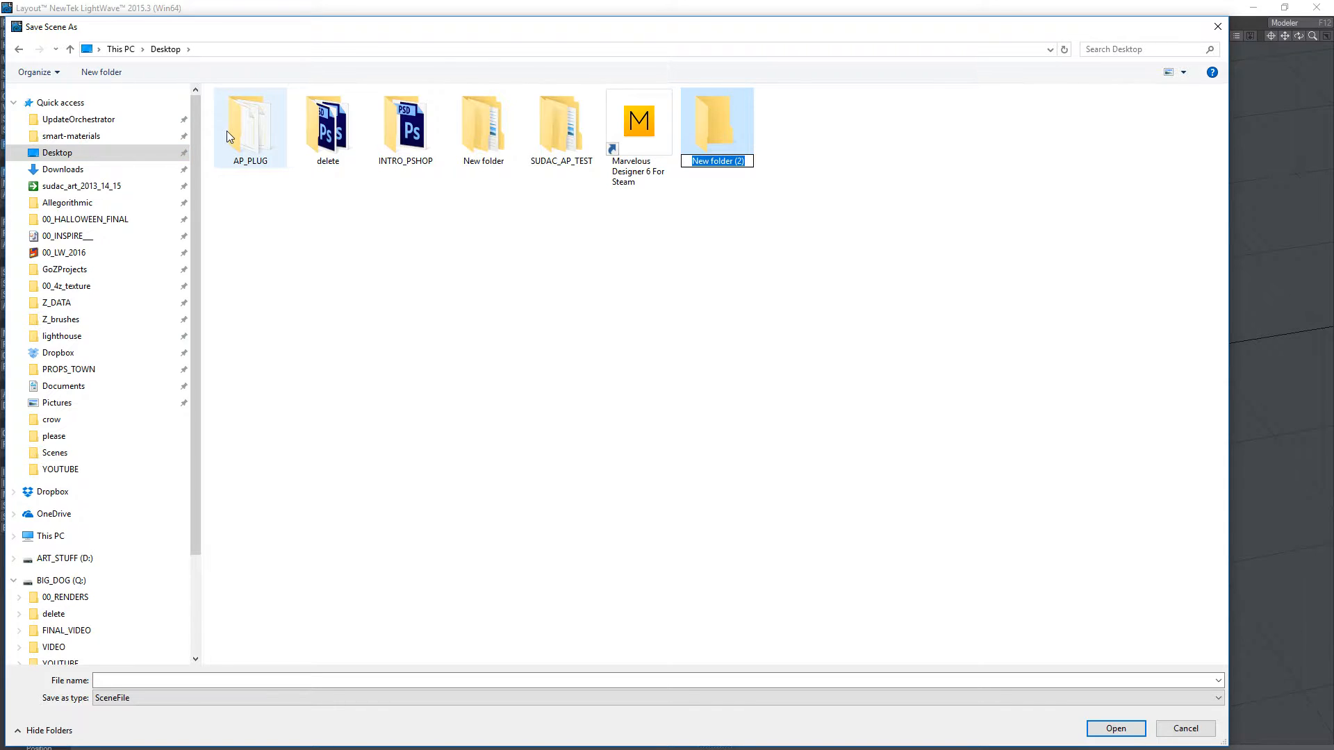
pyautogui.write('flower')
pyautogui.press('Return')
pyautogui.doubleClick(712, 137)
# Step: Save the scene as flower_rig in the Desktop's flower folder
pyautogui.click(218, 680)
pyautogui.write('flowe')
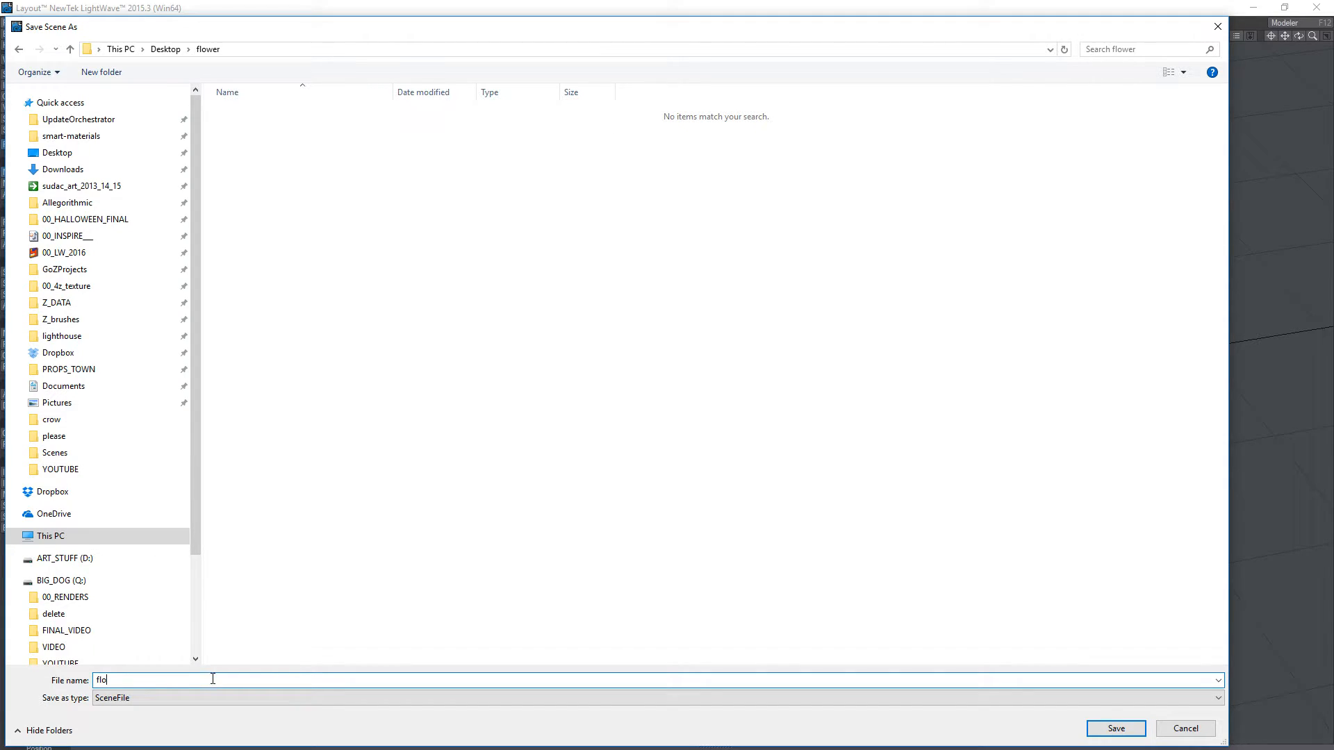
pyautogui.write('r_rig')
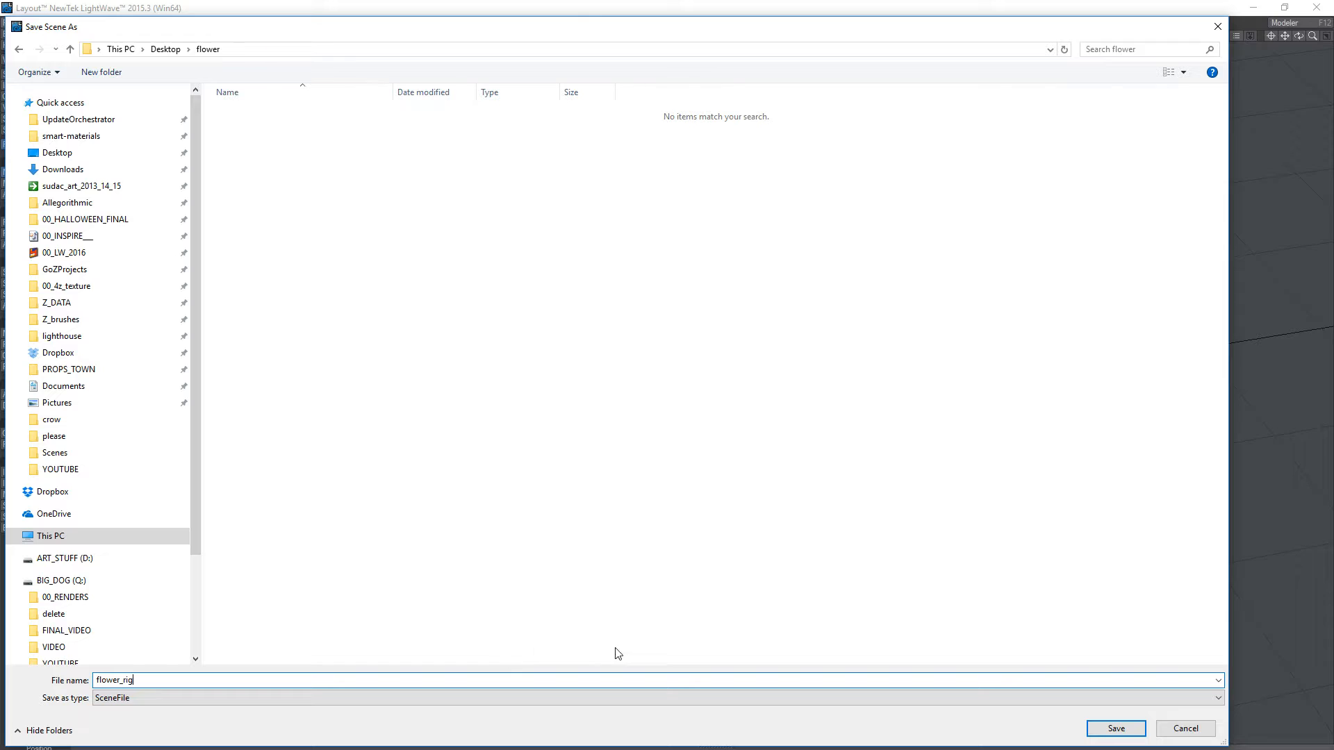
pyautogui.click(1112, 728)
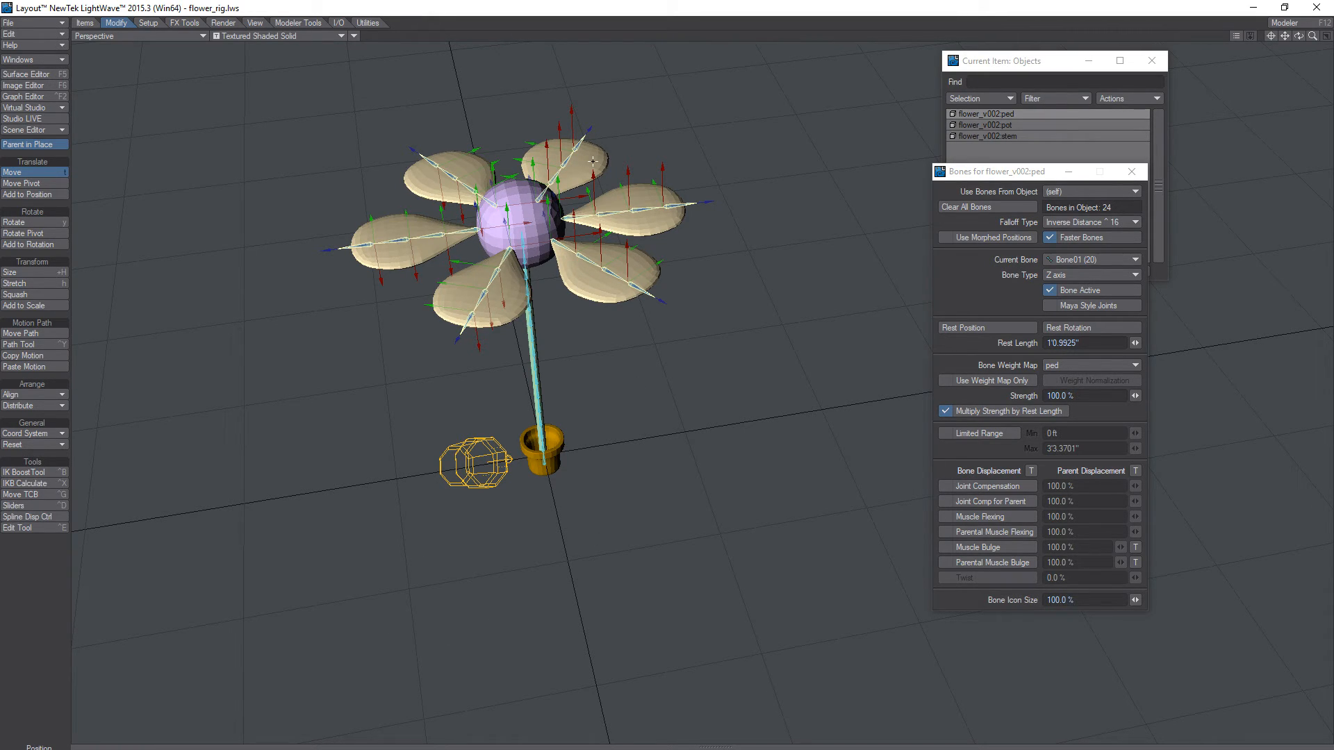
# Step: Select the stem's bones and rotate them to bend the stem so the flower head curls down beside the pot
pyautogui.click(543, 407)
pyautogui.press('y')
pyautogui.moveTo(545, 372); pyautogui.dragTo(892, 38)
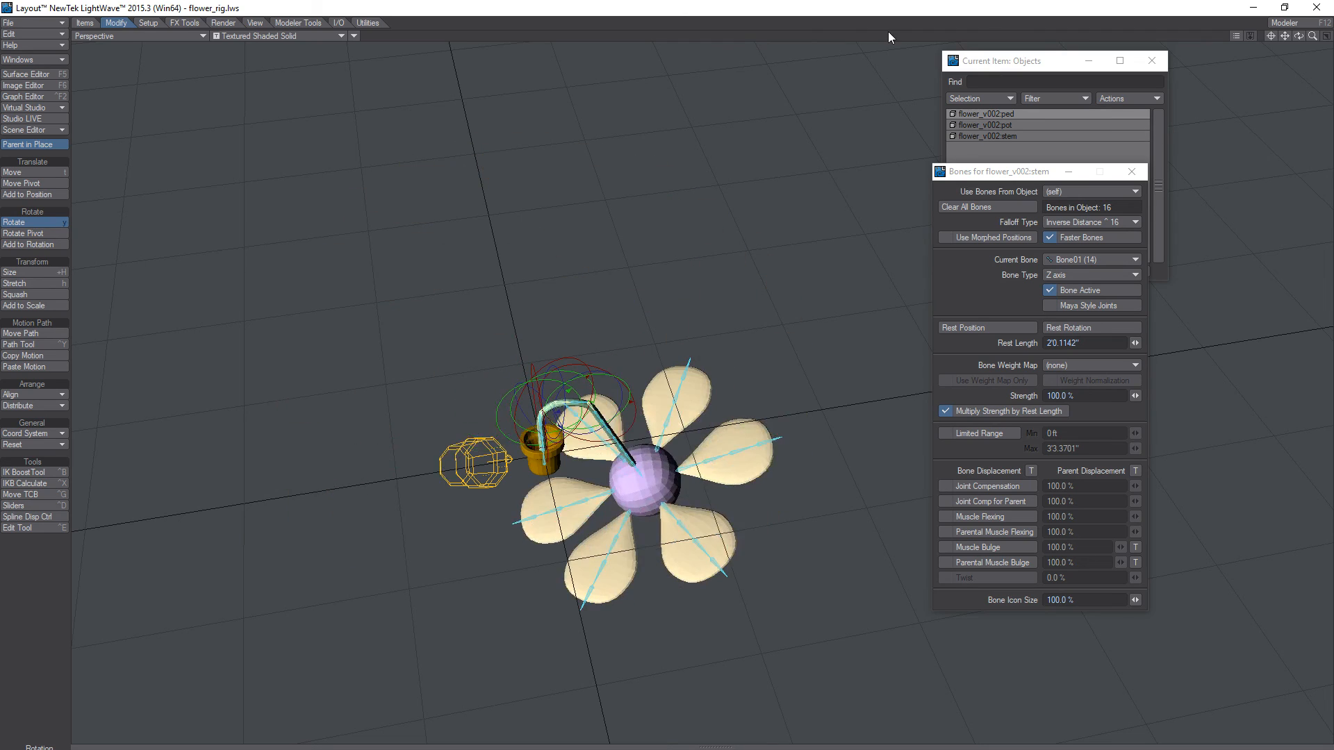